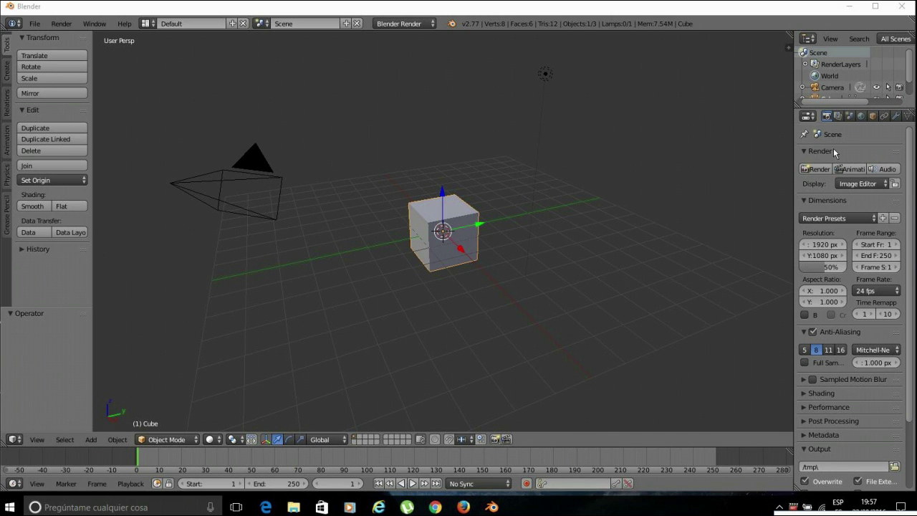
click(838, 116)
click(827, 116)
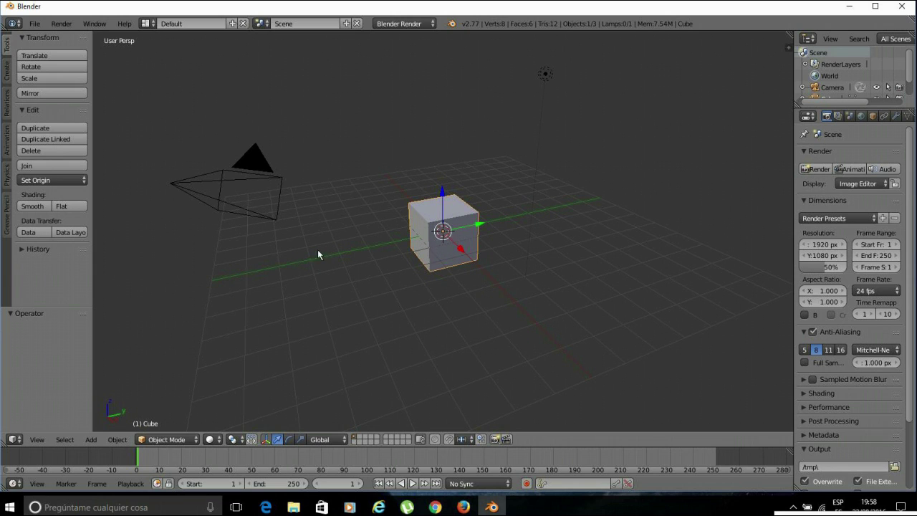
Select the lamp, the cube, the lamp again and finally the camera in the 3D view
right_click(547, 75)
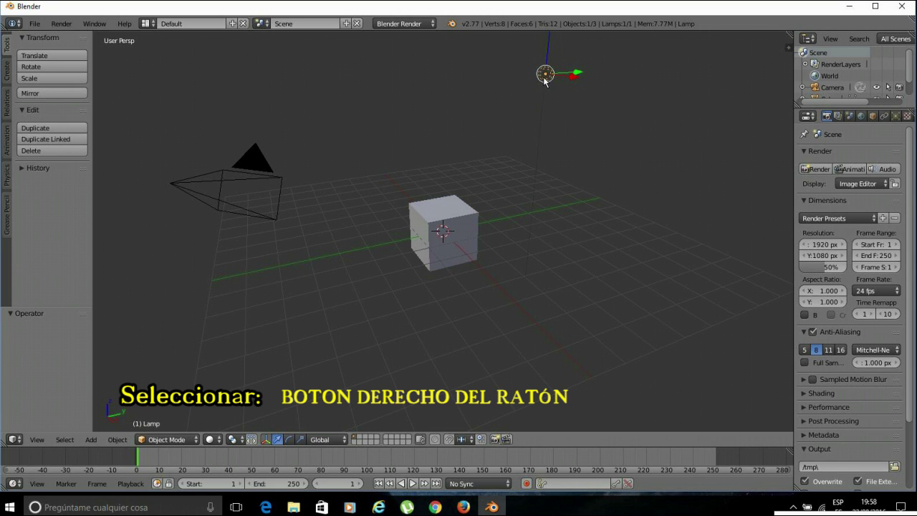
right_click(455, 204)
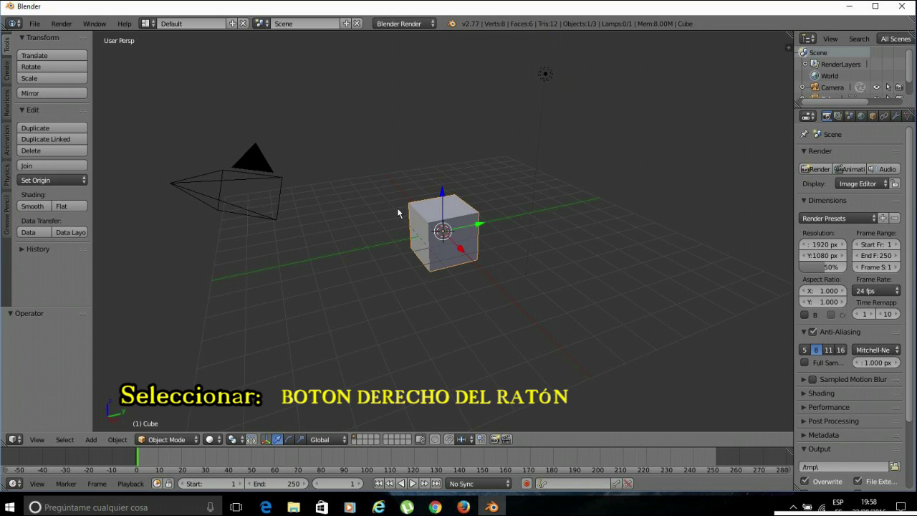
right_click(546, 76)
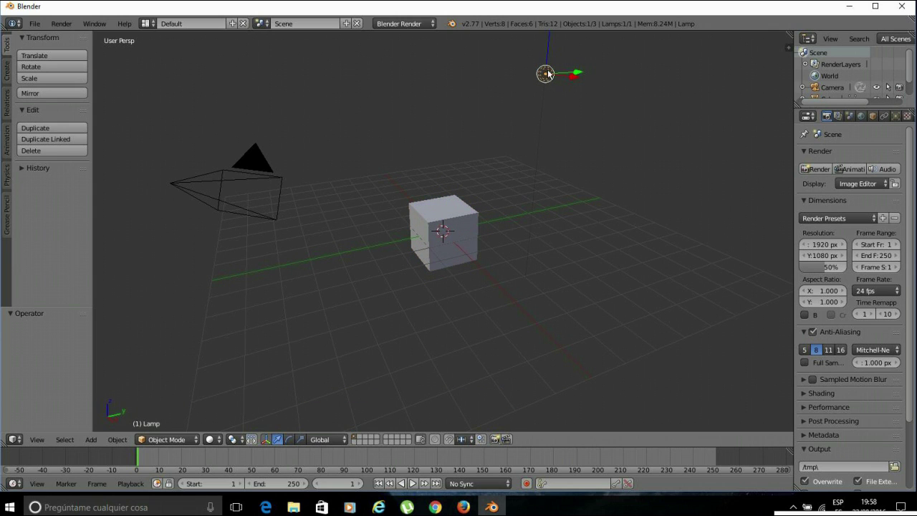
right_click(266, 186)
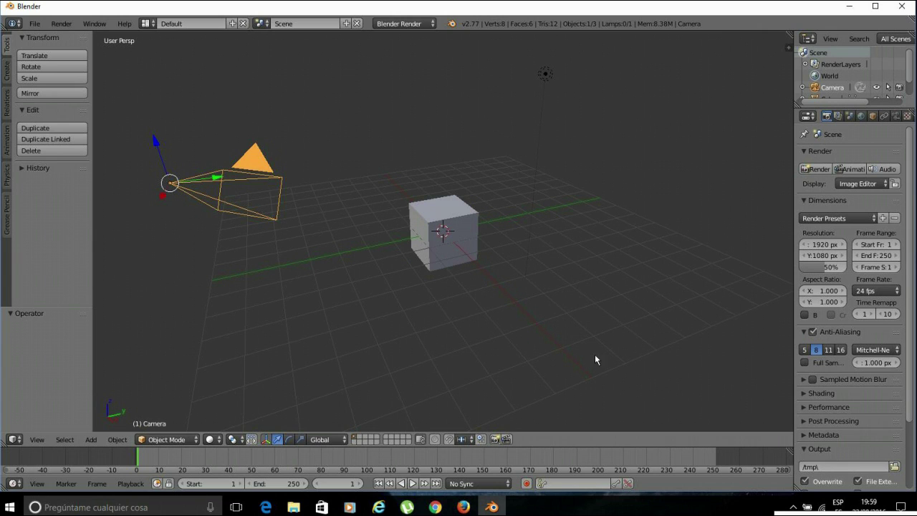
Start the Screencast Keys display from the 3D view's properties region and hide the region again
click(790, 49)
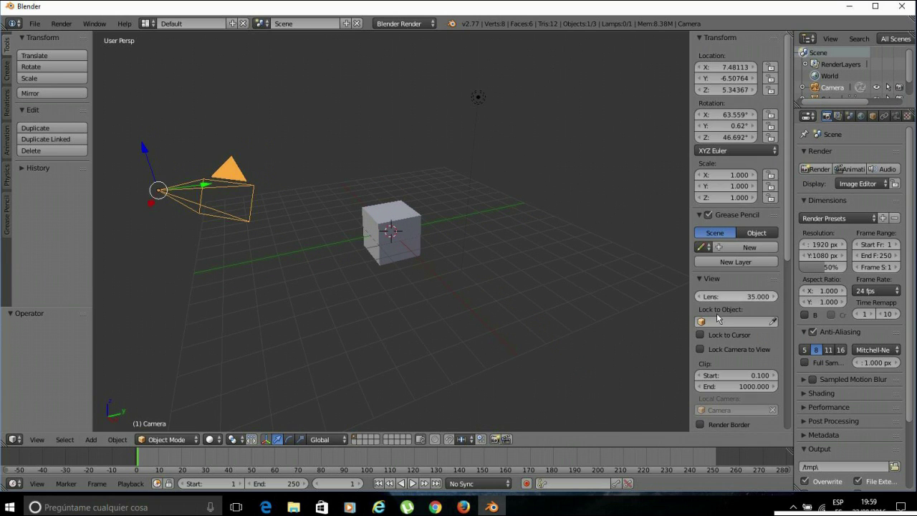
scroll(717, 313, down, 10)
click(749, 421)
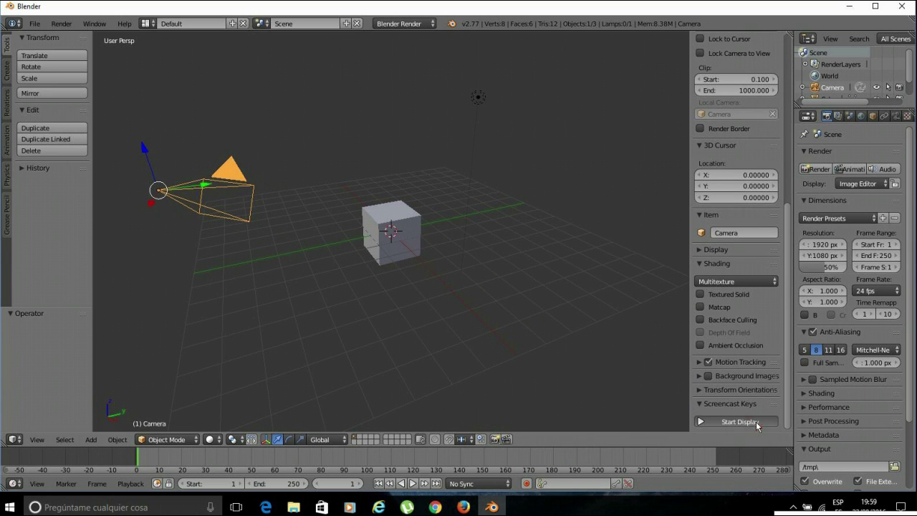
key(n)
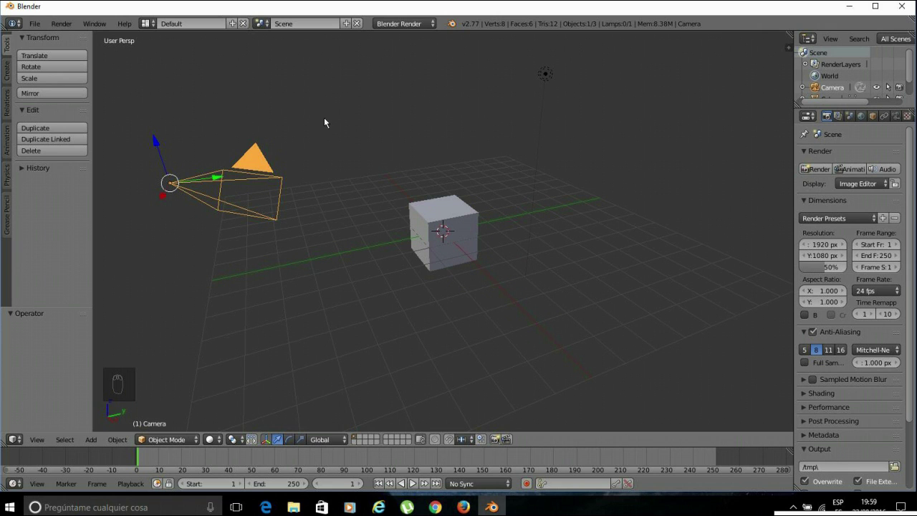
Select the cube and examine the scene from several angles and distances by orbiting and zooming
middle_drag(685, 335, 603, 303)
right_click(604, 303)
middle_drag(699, 308, 743, 285)
scroll(742, 294, up, 4)
scroll(740, 301, down, 8)
middle_drag(666, 296, 555, 251)
scroll(559, 279, up, 5)
middle_drag(563, 311, 538, 271)
scroll(579, 250, down, 4)
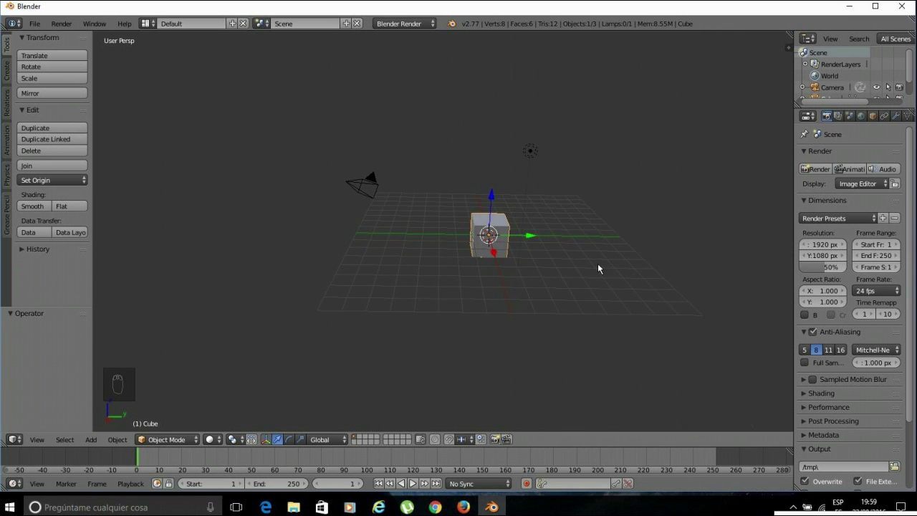
scroll(599, 269, up, 2)
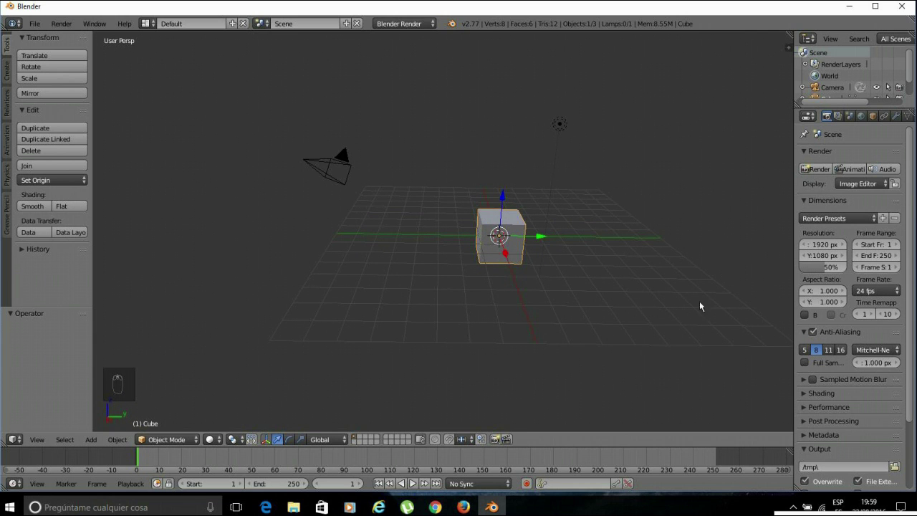
middle_drag(720, 367, 680, 337)
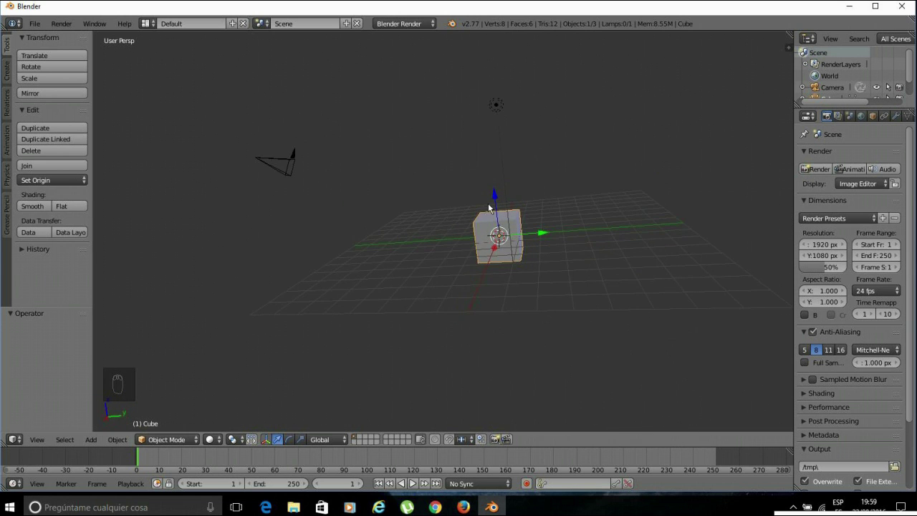
middle_drag(421, 294, 447, 283)
Select the lamp, the camera and the cube in turn, twice over, leaving the cube selected
right_click(519, 126)
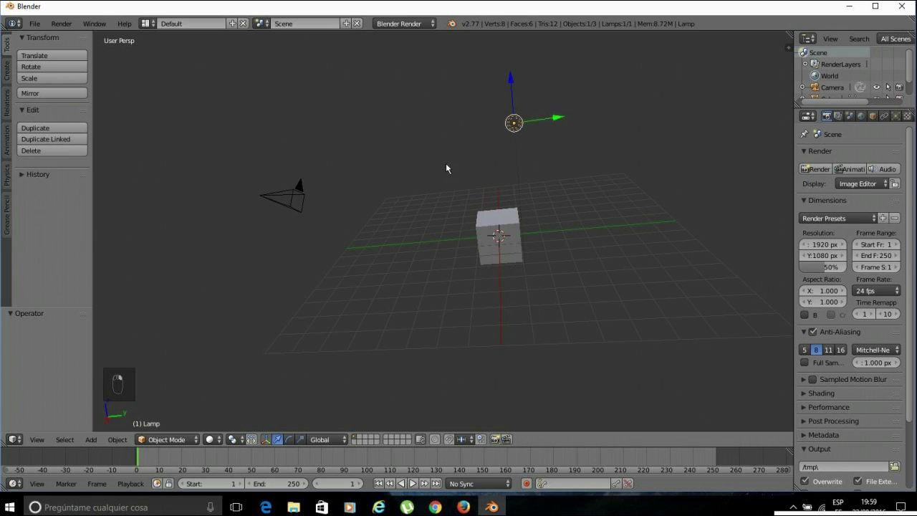
right_click(297, 198)
right_click(511, 214)
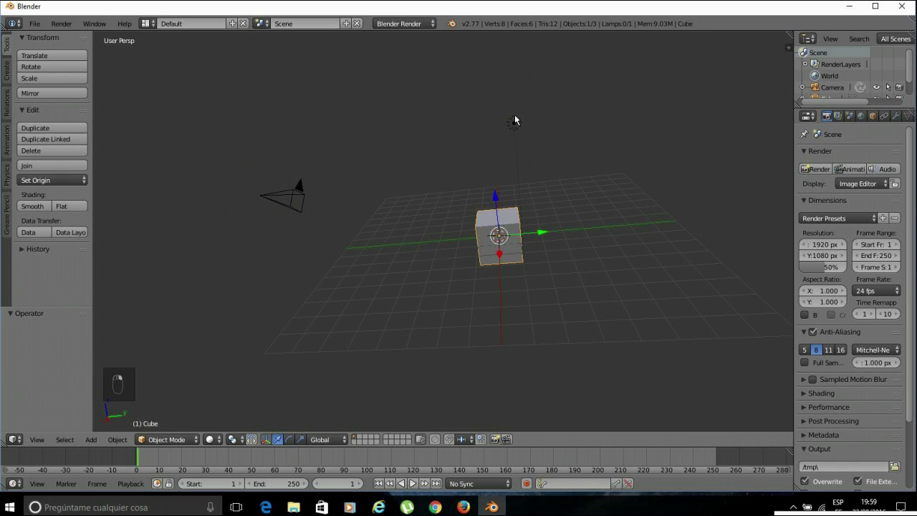
right_click(514, 122)
right_click(291, 195)
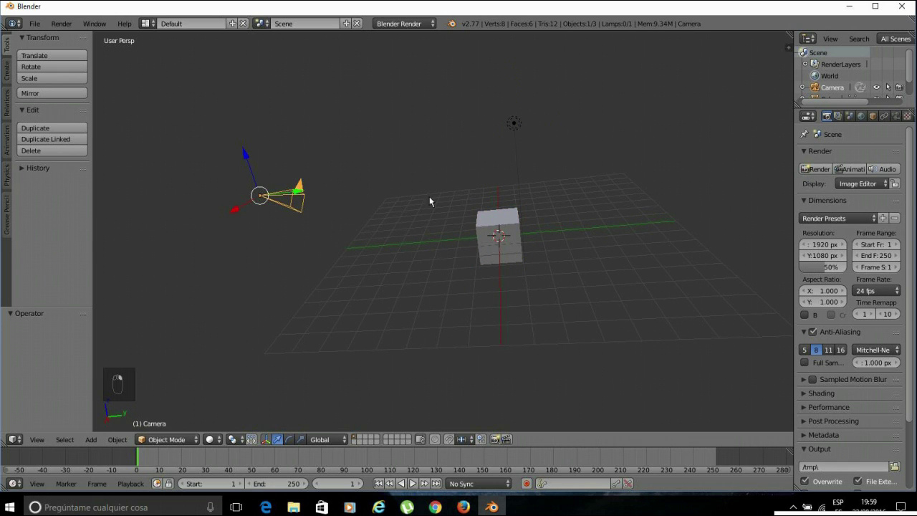
right_click(507, 218)
Orbit around the scene to view the cube from above and behind, and pan the view sideways
middle_drag(619, 349, 665, 314)
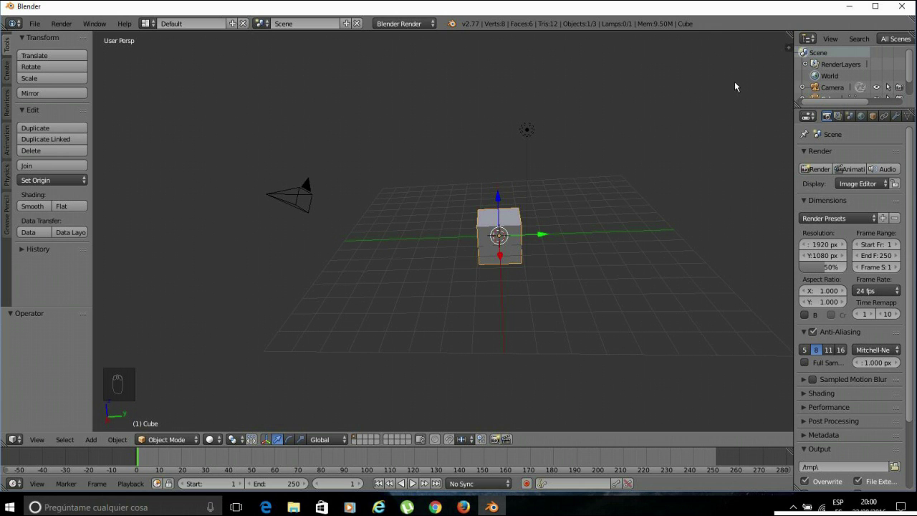
middle_drag(739, 83, 545, 334)
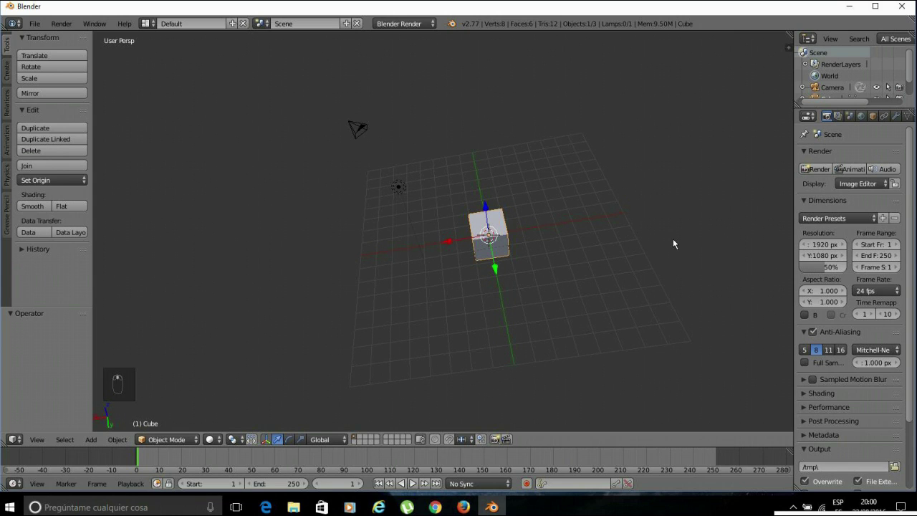
shift+middle_drag(673, 243, 624, 227)
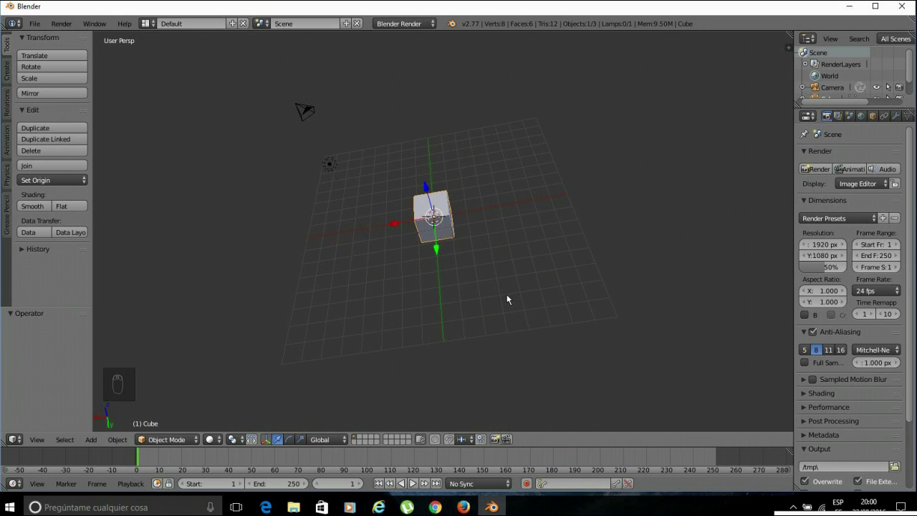
Zoom in and out on the cube repeatedly to inspect it up close and from afar
scroll(481, 300, up, 8)
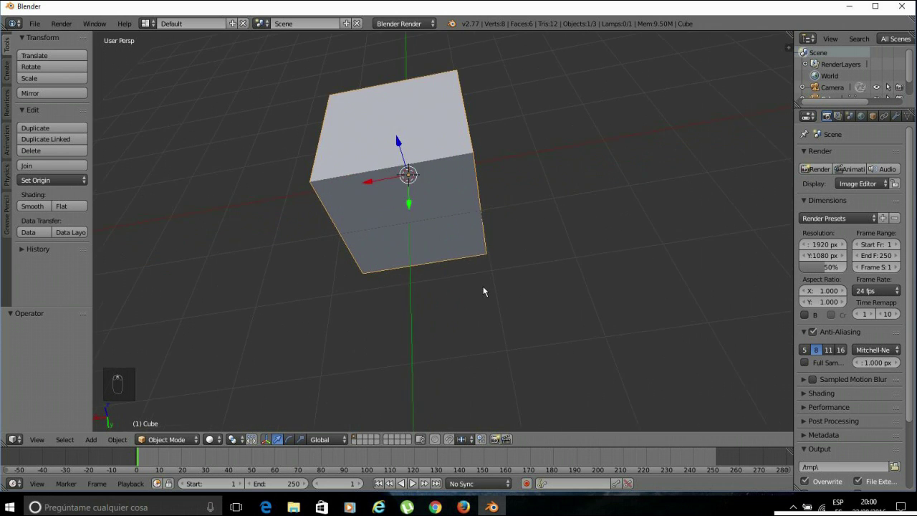
scroll(481, 294, down, 10)
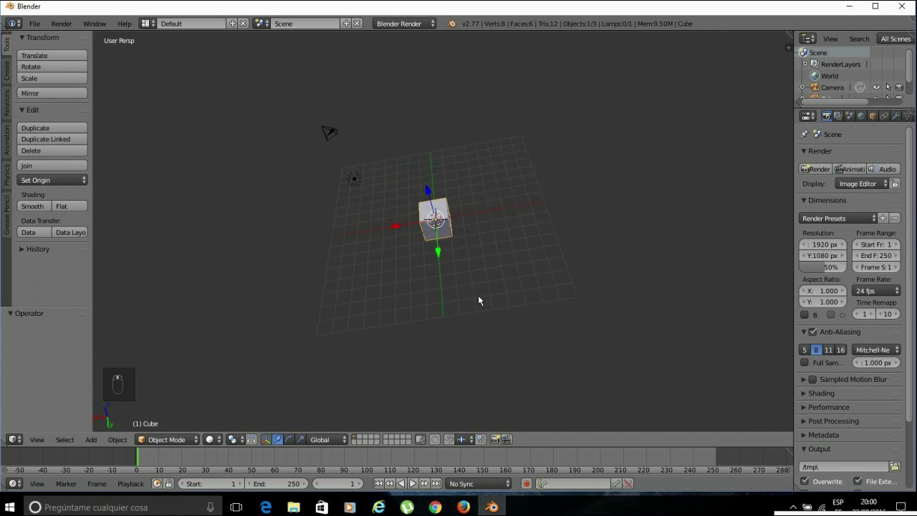
scroll(478, 300, up, 4)
scroll(478, 296, up, 5)
scroll(478, 295, down, 8)
scroll(478, 295, up, 3)
scroll(478, 296, up, 5)
scroll(477, 296, down, 8)
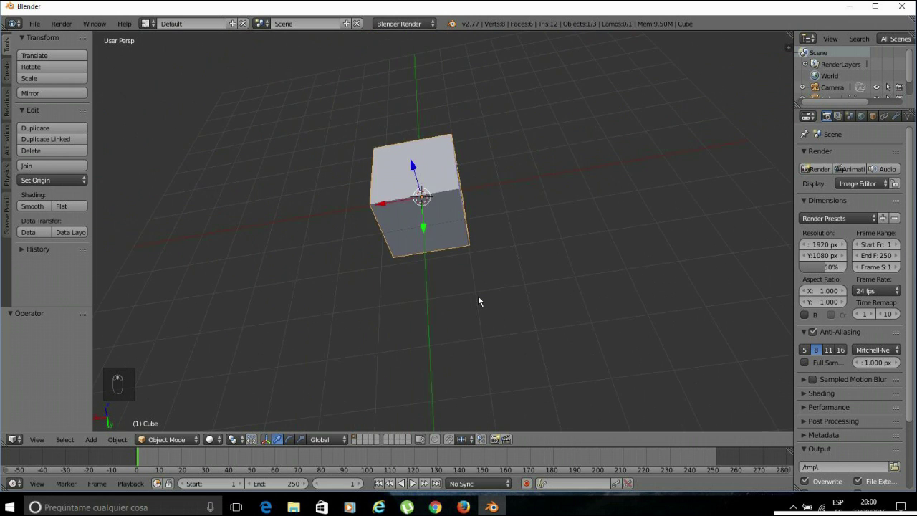
scroll(479, 298, down, 3)
scroll(478, 298, up, 5)
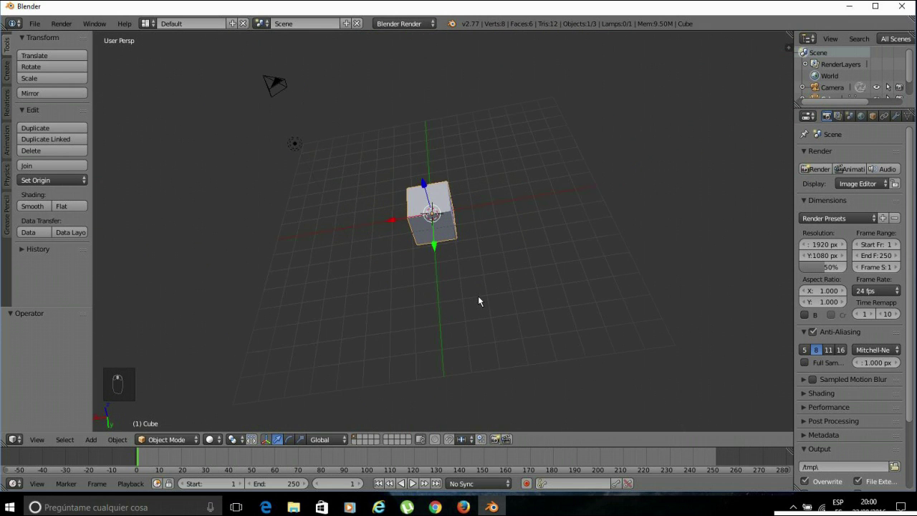
scroll(479, 296, up, 6)
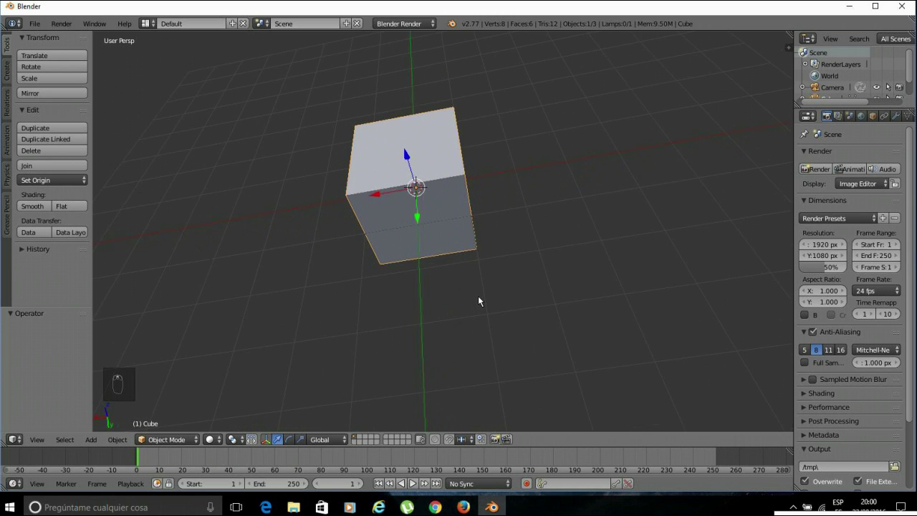
scroll(479, 296, up, 2)
scroll(478, 297, down, 4)
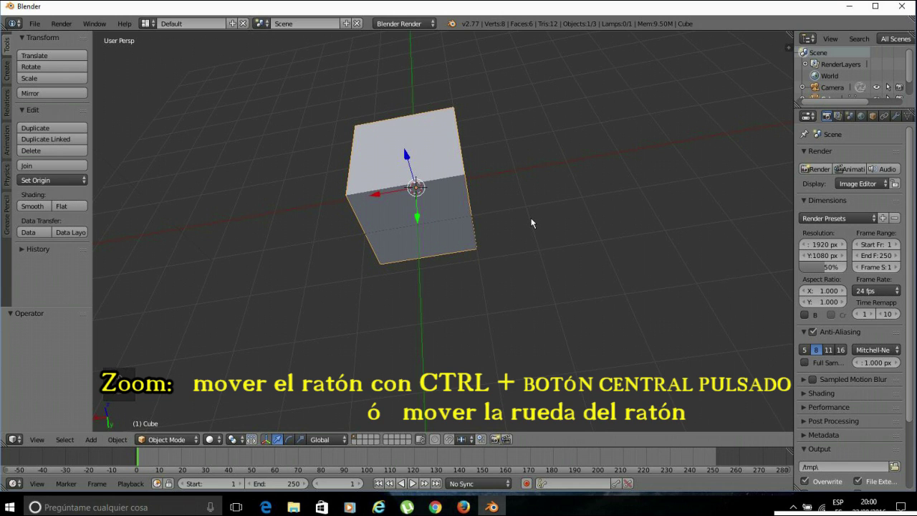
ctrl+middle_drag(531, 223, 665, 228)
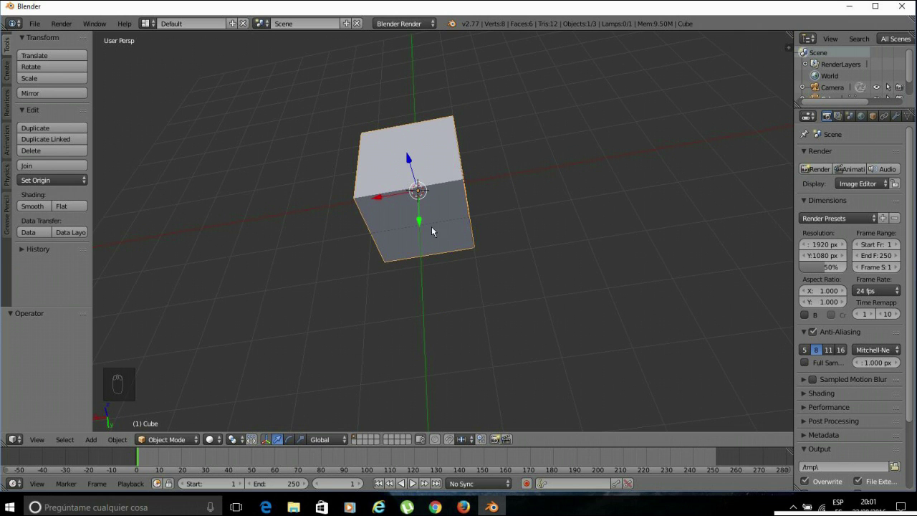
Combine orbiting, panning and zooming to examine the cube's top and side faces
middle_drag(532, 328, 560, 346)
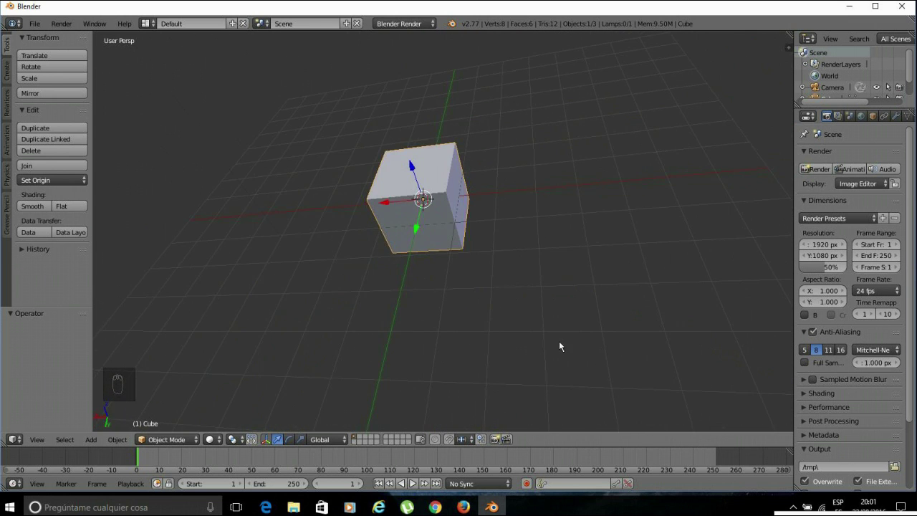
middle_drag(708, 224, 686, 267)
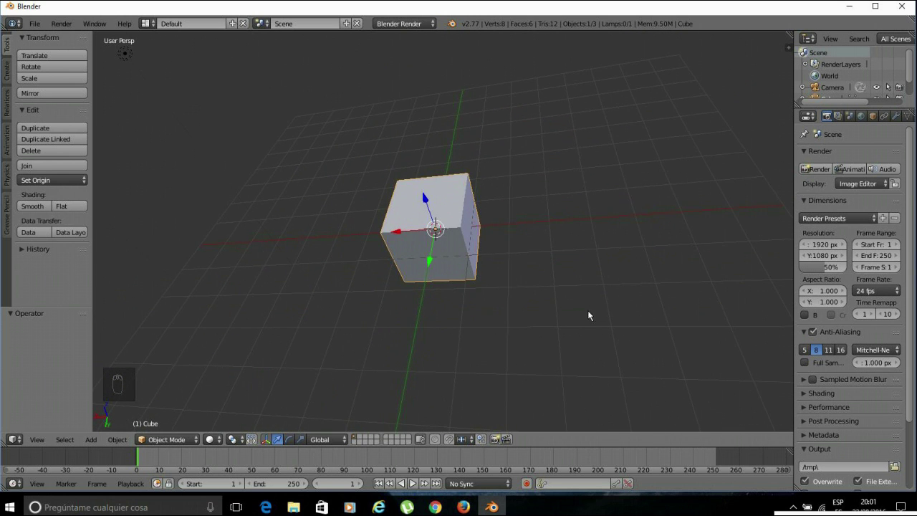
scroll(584, 311, up, 5)
scroll(574, 290, down, 8)
scroll(574, 296, up, 5)
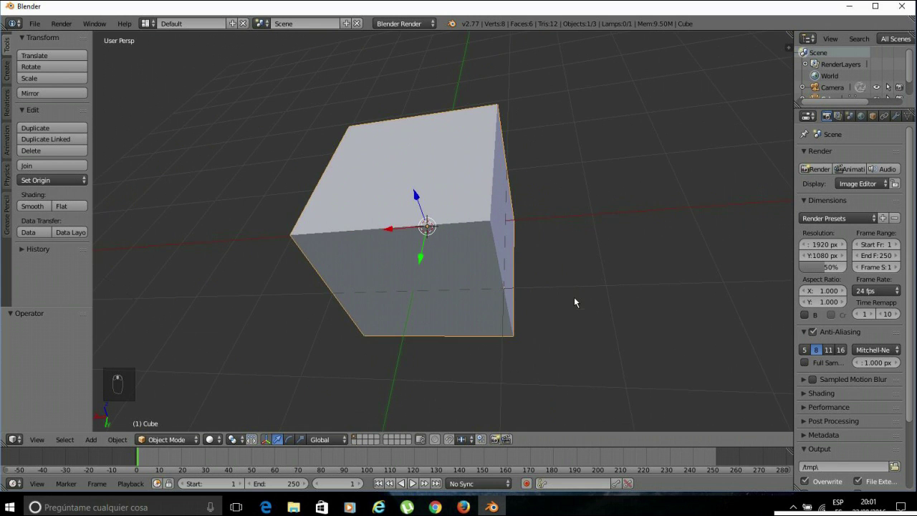
scroll(526, 137, up, 2)
scroll(537, 250, down, 8)
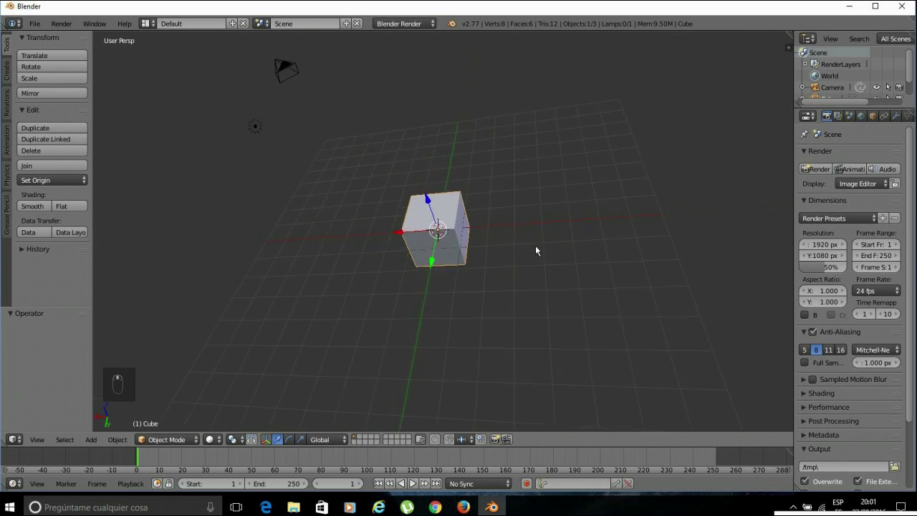
scroll(544, 144, up, 6)
scroll(552, 219, down, 6)
scroll(554, 166, up, 3)
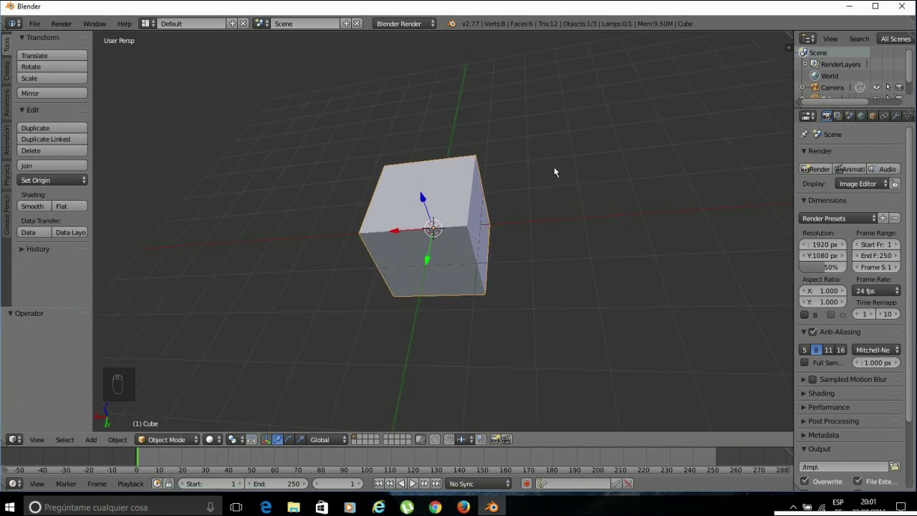
Orbit to the opposite side of the scene and inspect the cube, lamp and camera at varying distances
middle_drag(304, 349, 234, 205)
scroll(356, 334, down, 6)
scroll(453, 271, up, 8)
middle_drag(454, 283, 420, 307)
scroll(353, 286, down, 8)
middle_drag(559, 287, 473, 321)
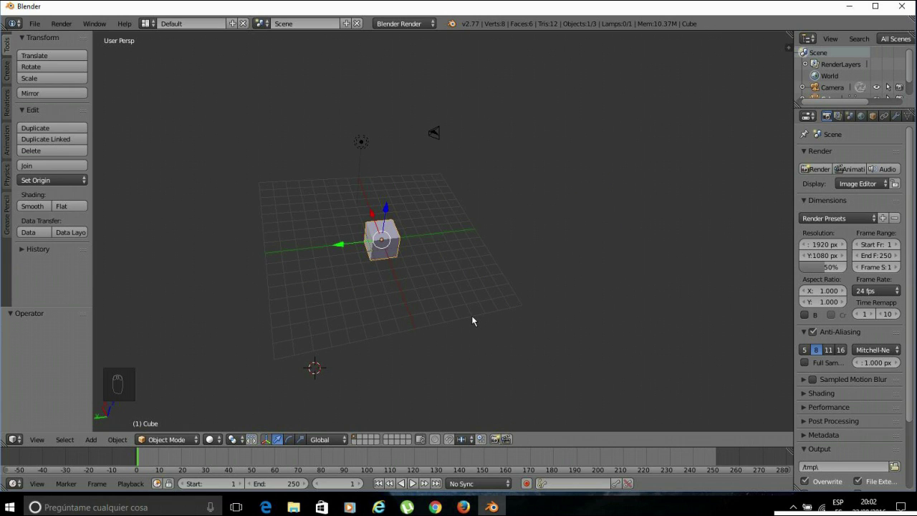
scroll(427, 313, up, 2)
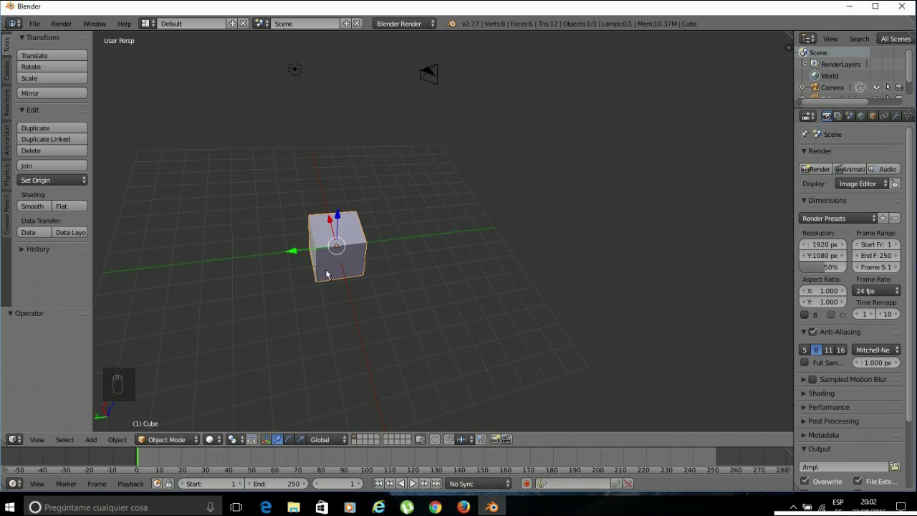
mouse_move(583, 350)
middle_down()
mouse_move(504, 351)
mouse_move(397, 262)
mouse_move(429, 266)
mouse_move(578, 337)
middle_up()
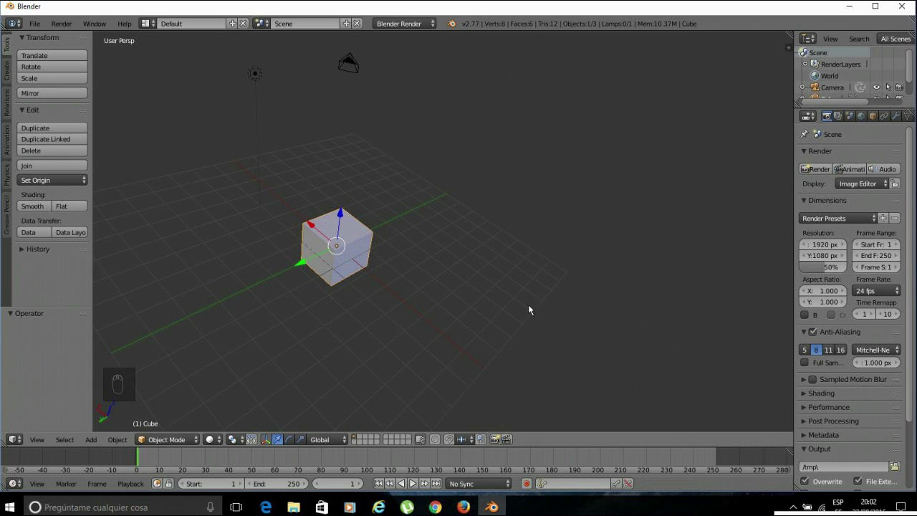
scroll(485, 302, up, 2)
scroll(462, 304, down, 3)
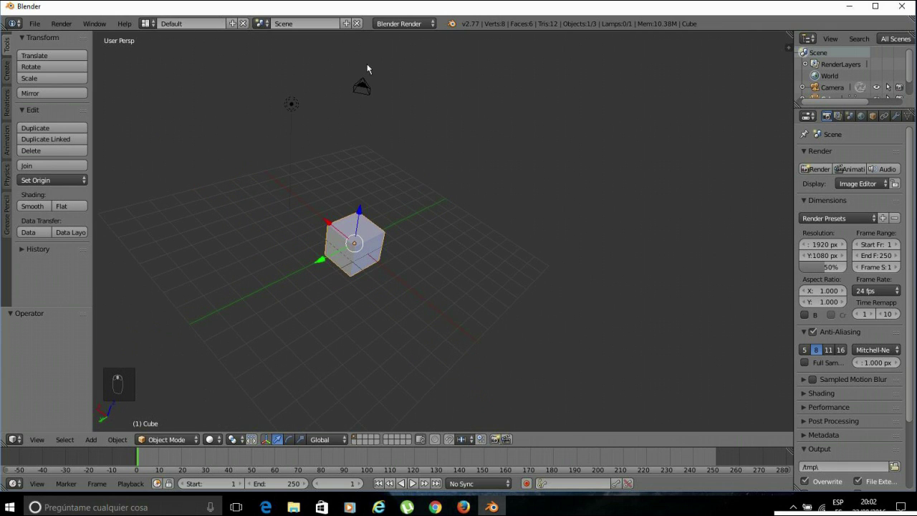
Select the camera, the lamp, the cube and the camera in turn, ending with the cube selected
right_click(364, 87)
right_click(291, 104)
right_click(351, 247)
right_click(362, 88)
right_click(361, 245)
middle_drag(583, 341, 553, 325)
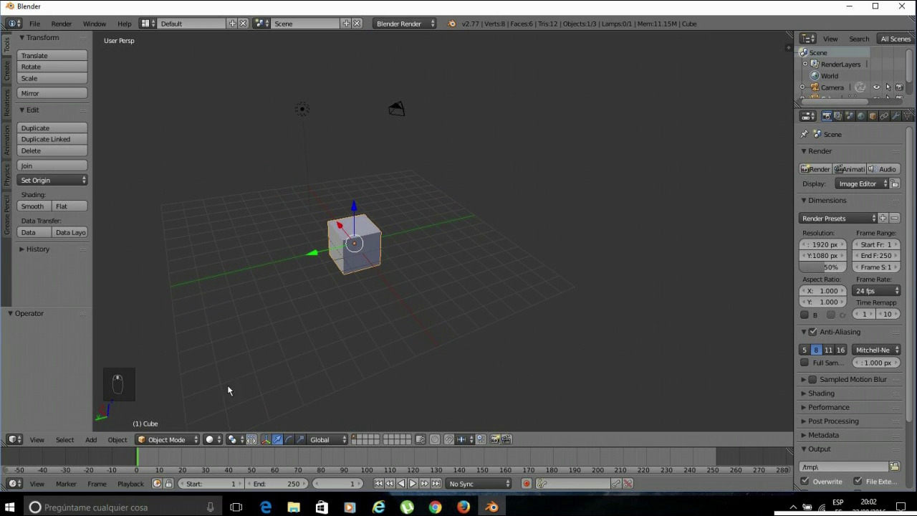
Put the cube in Edit Mode and inspect its mesh up close from another side
click(157, 440)
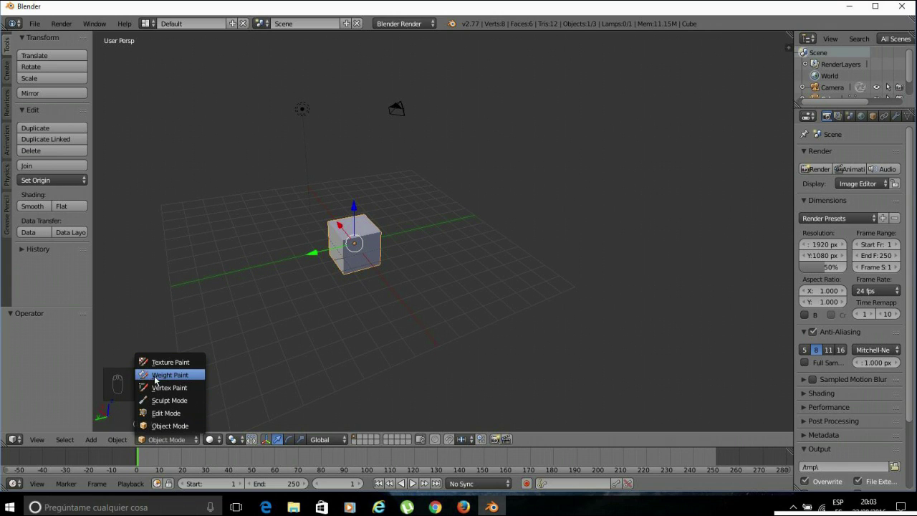
click(188, 414)
scroll(514, 333, up, 5)
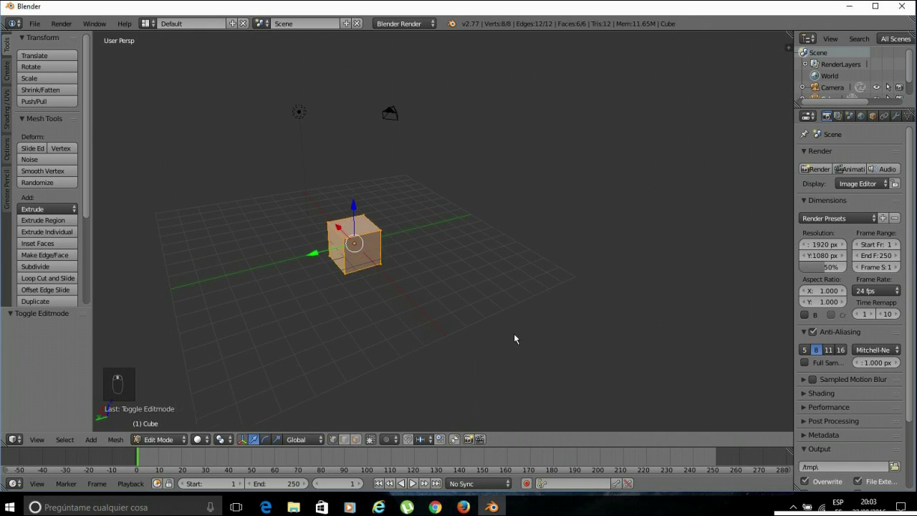
middle_drag(275, 321, 478, 294)
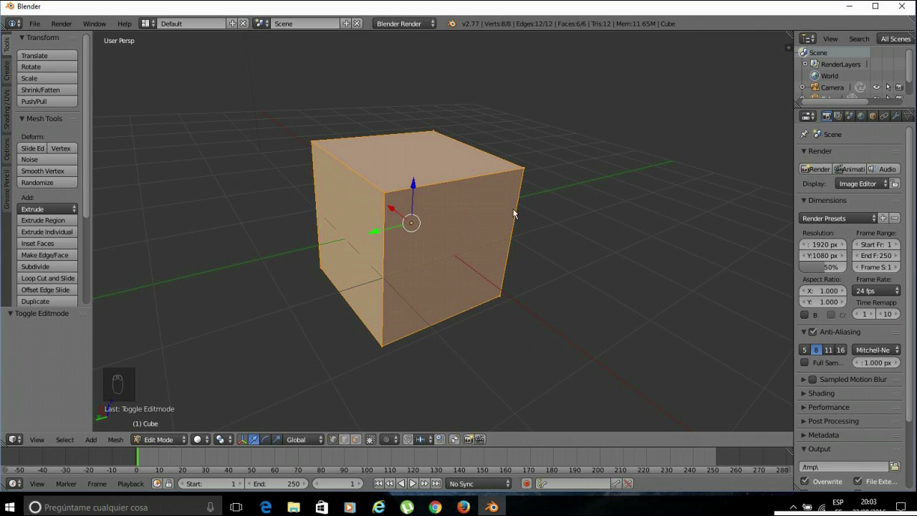
mouse_move(542, 242)
middle_down()
mouse_move(543, 258)
mouse_move(495, 272)
mouse_move(560, 258)
mouse_move(539, 258)
middle_up()
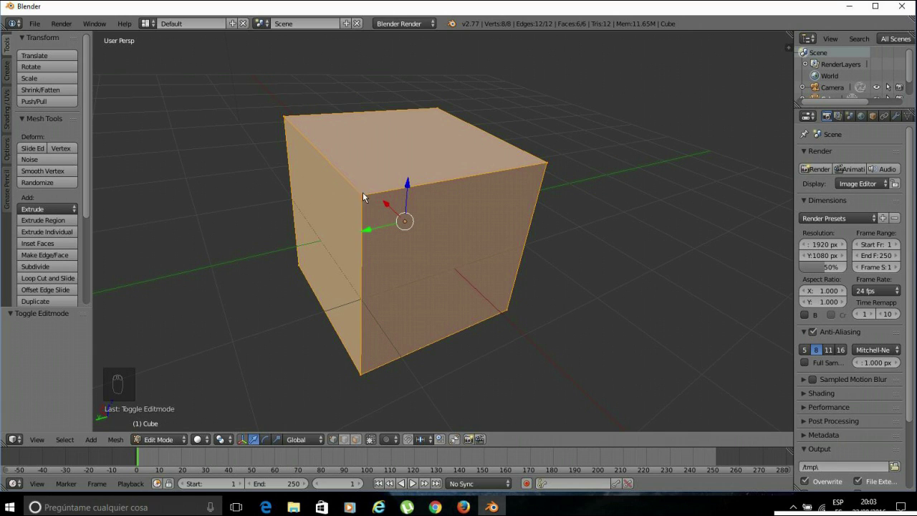
middle_drag(385, 314, 287, 141)
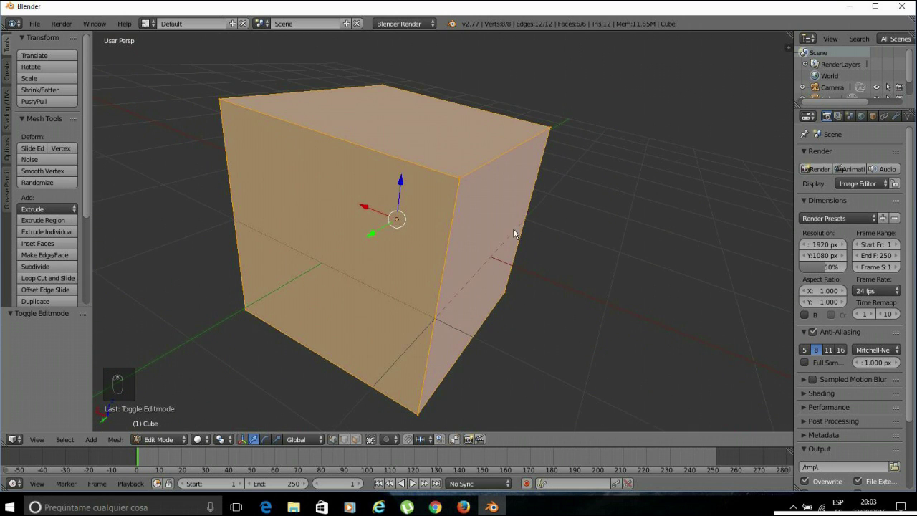
Select the cube's nearest upper corner vertex and examine it from several angles
right_click(460, 178)
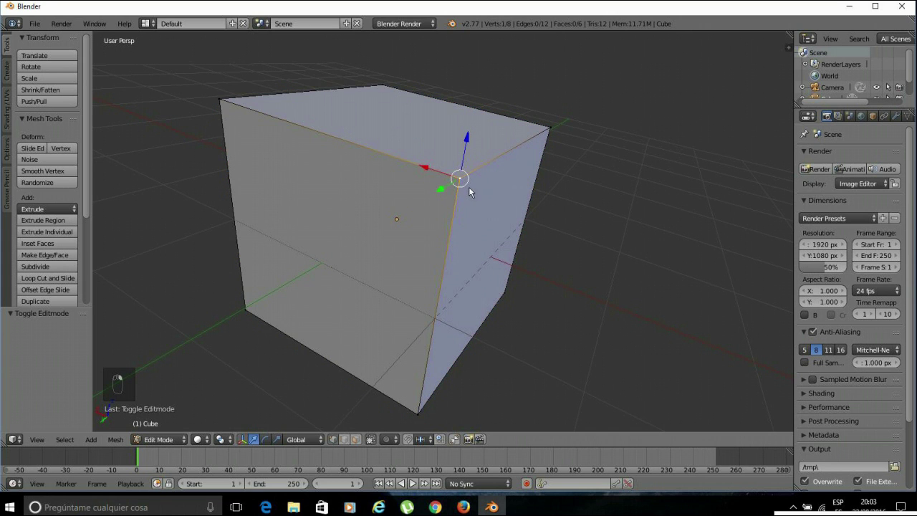
middle_drag(452, 197, 357, 148)
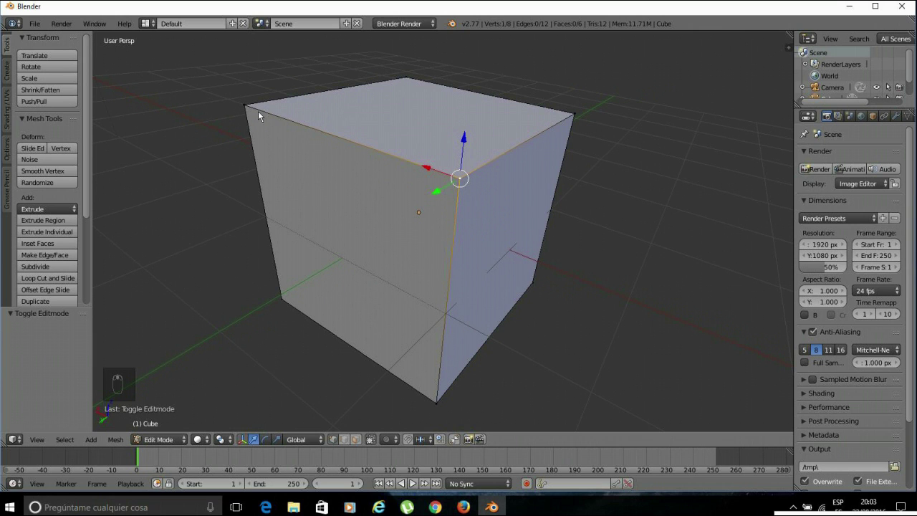
middle_drag(287, 113, 263, 161)
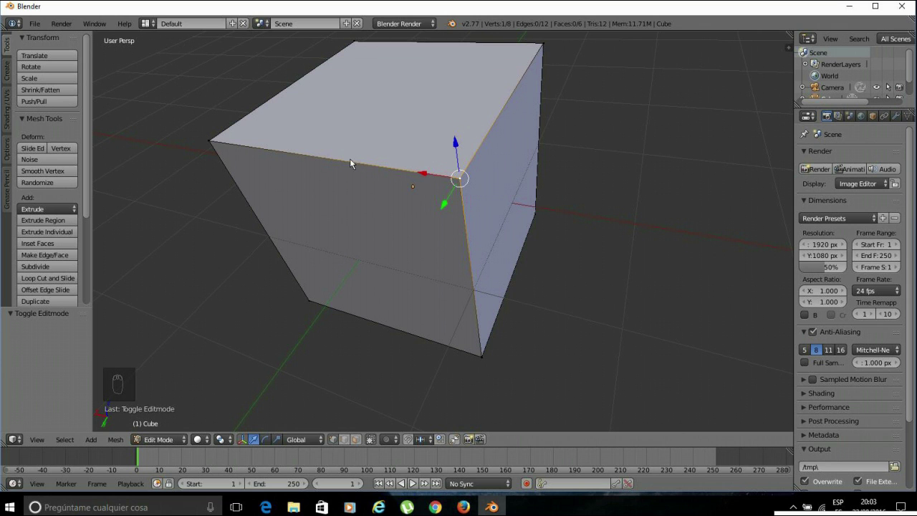
middle_drag(492, 308, 459, 358)
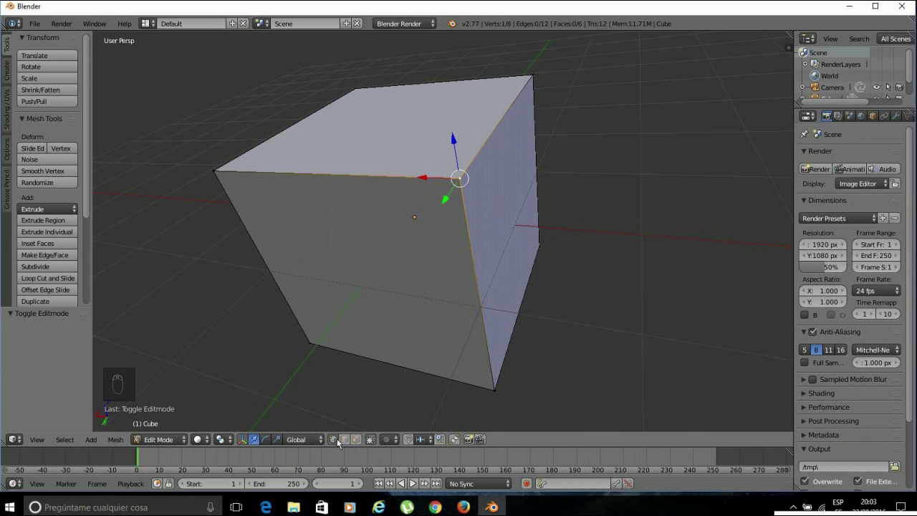
Clear the vertex selection, switch to edge selection and pick several cube edges one by one, ending with the front upper edge
key(a)
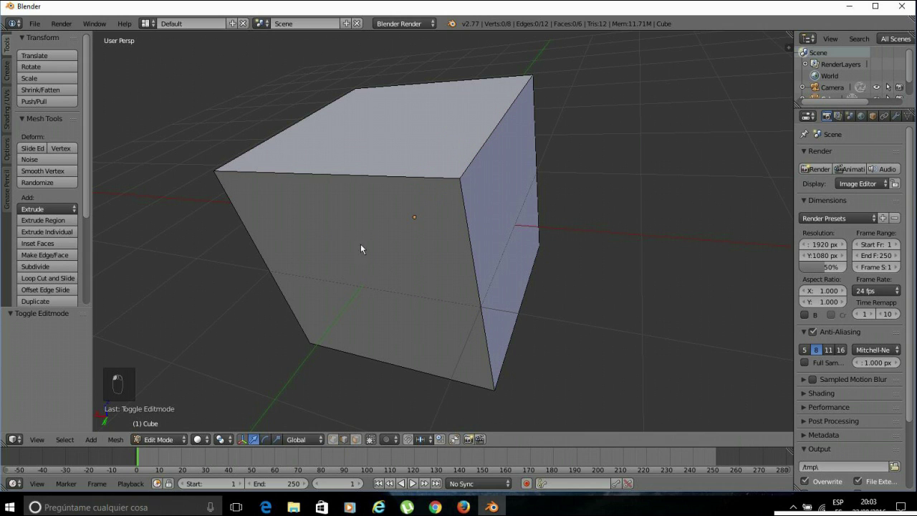
right_click(334, 178)
right_click(309, 121)
right_click(492, 127)
right_click(394, 175)
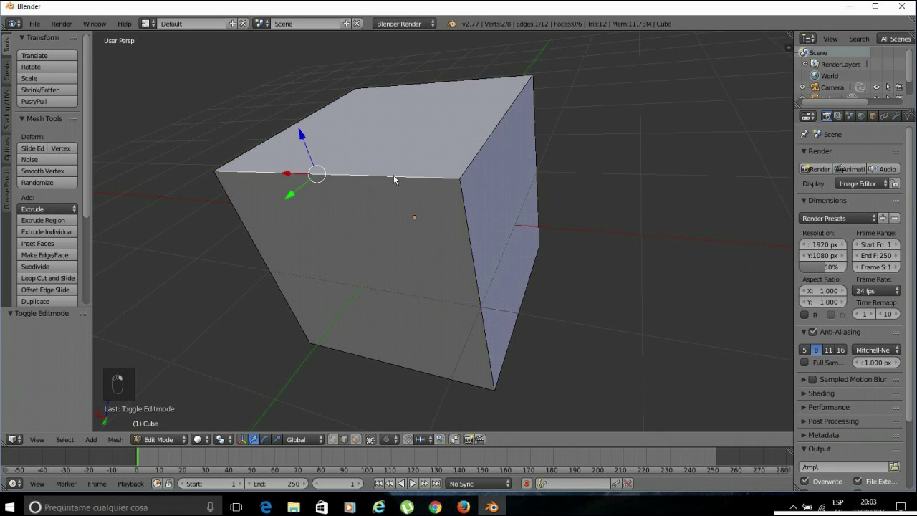
right_click(410, 86)
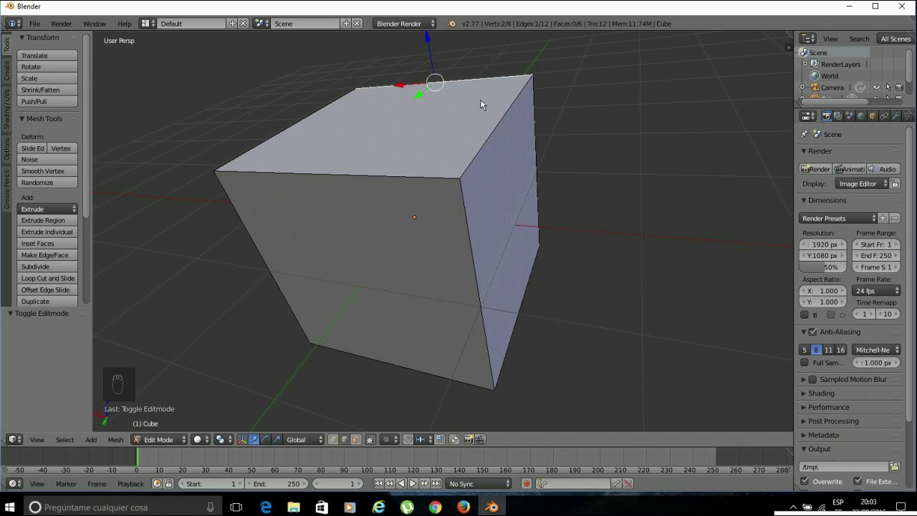
right_click(308, 118)
right_click(343, 176)
right_click(470, 180)
right_click(467, 215)
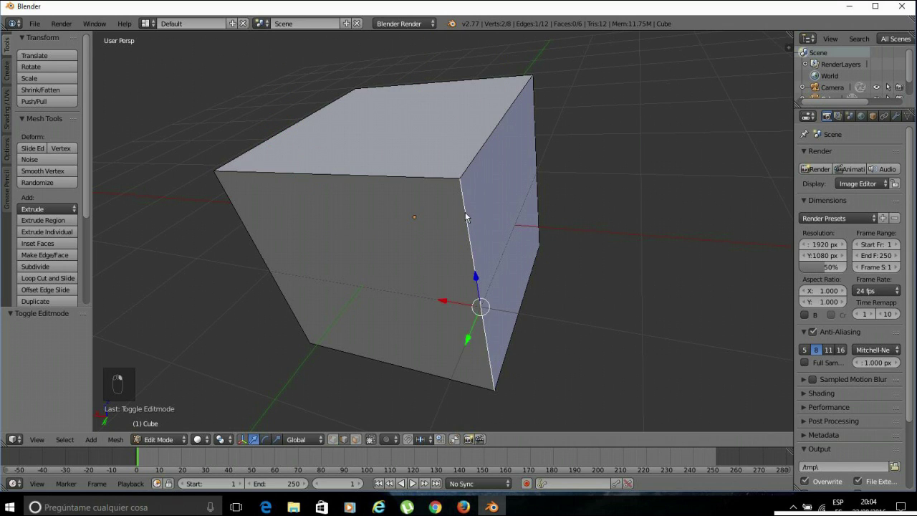
right_click(424, 186)
Switch to face selection and pick the cube's top, front and side faces in turn, ending with the front face
middle_drag(183, 283, 260, 205)
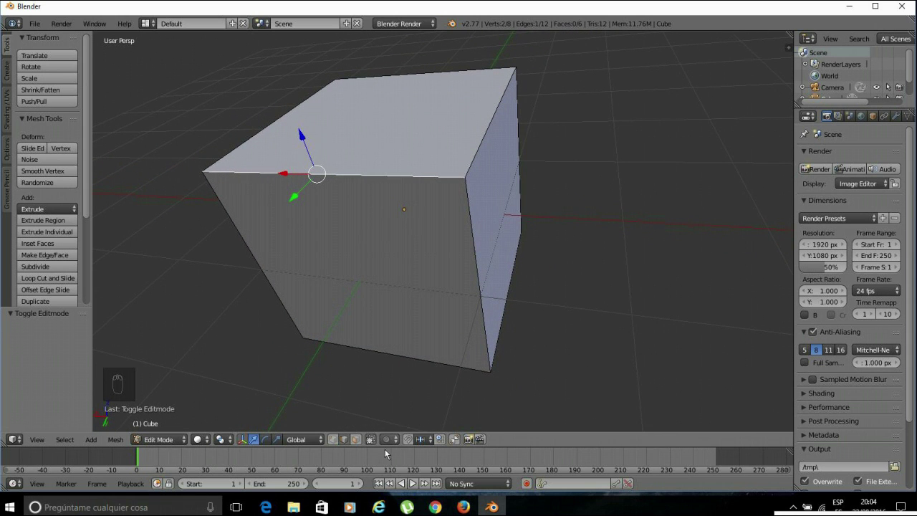
click(356, 439)
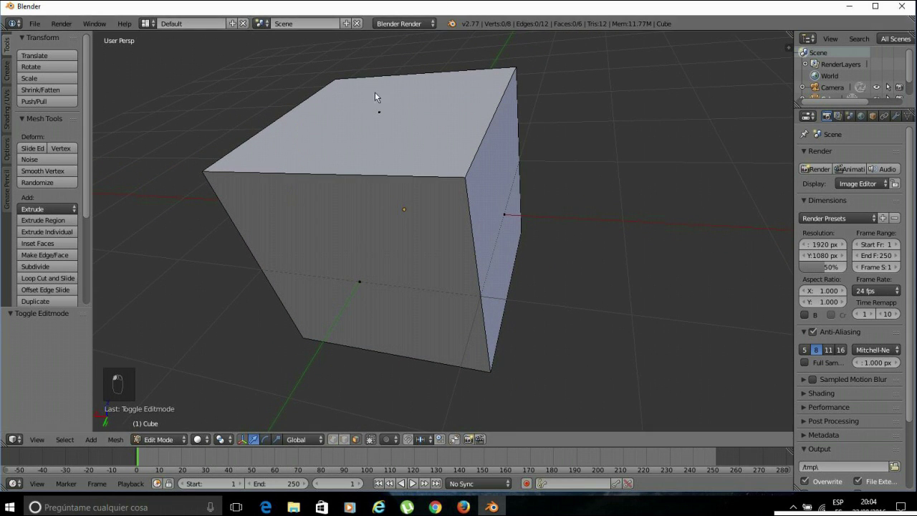
right_click(378, 112)
right_click(380, 271)
right_click(515, 204)
right_click(387, 135)
right_click(437, 245)
right_click(496, 231)
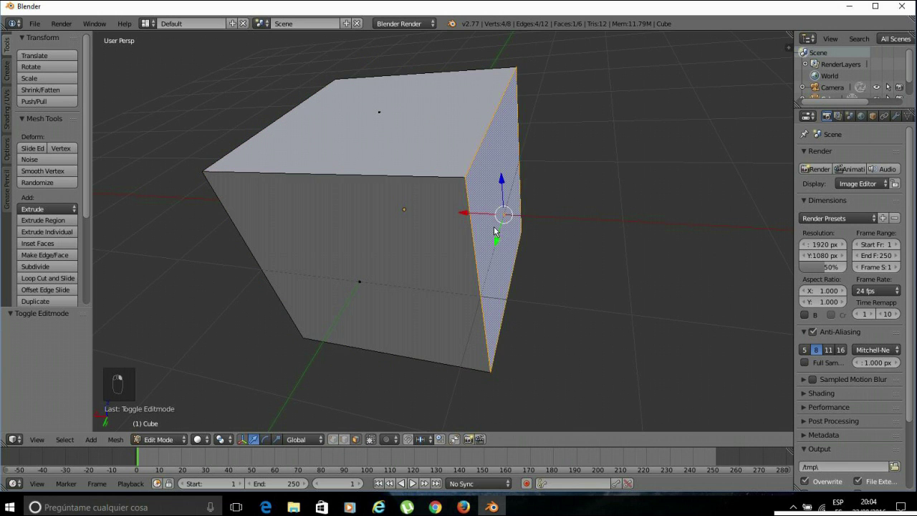
right_click(362, 136)
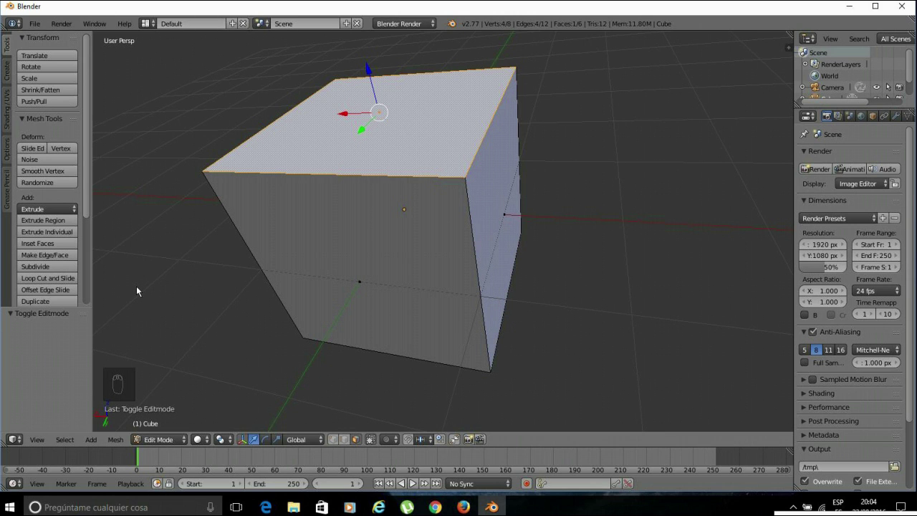
right_click(340, 224)
right_click(360, 160)
right_click(351, 236)
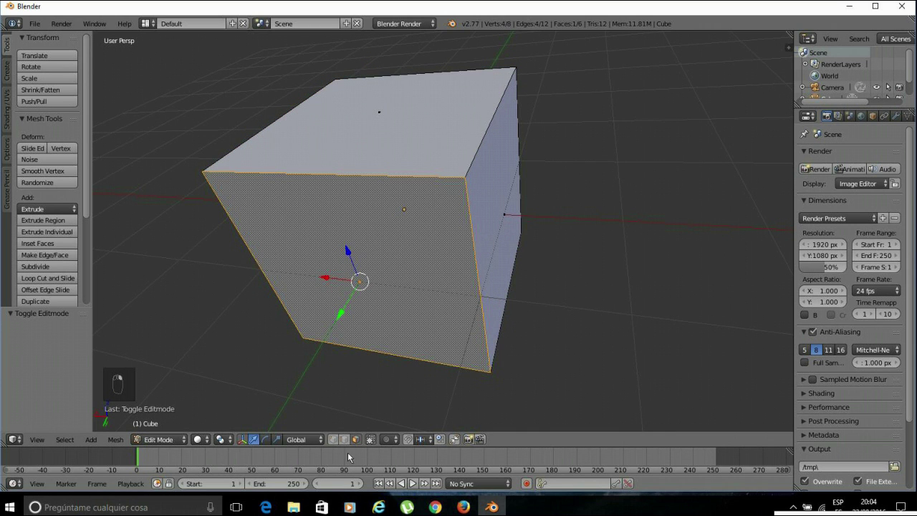
Return to vertex selection and toggle the cube repeatedly between Edit Mode and Object Mode, ending in Edit Mode
shift+right_click(430, 119)
middle_drag(558, 107, 419, 233)
scroll(472, 242, down, 4)
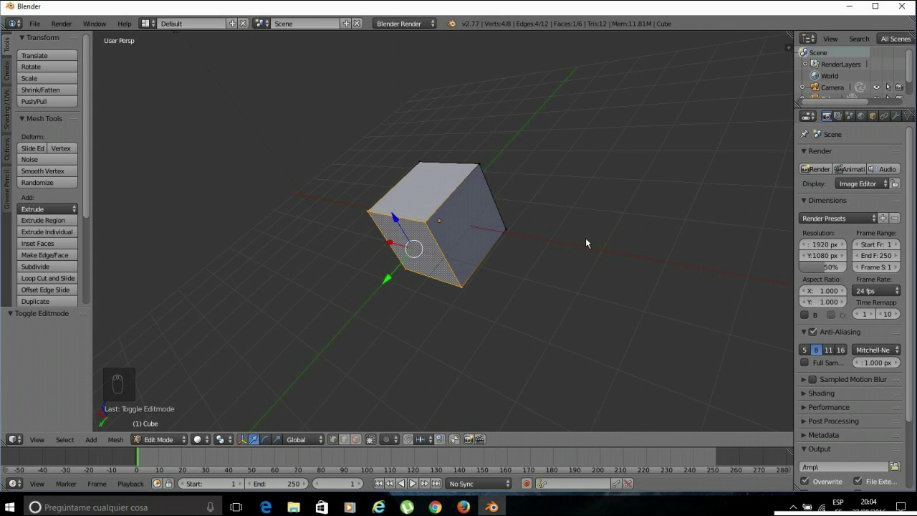
key(Tab)
key(Tab)
key(Tab)
key(Tab)
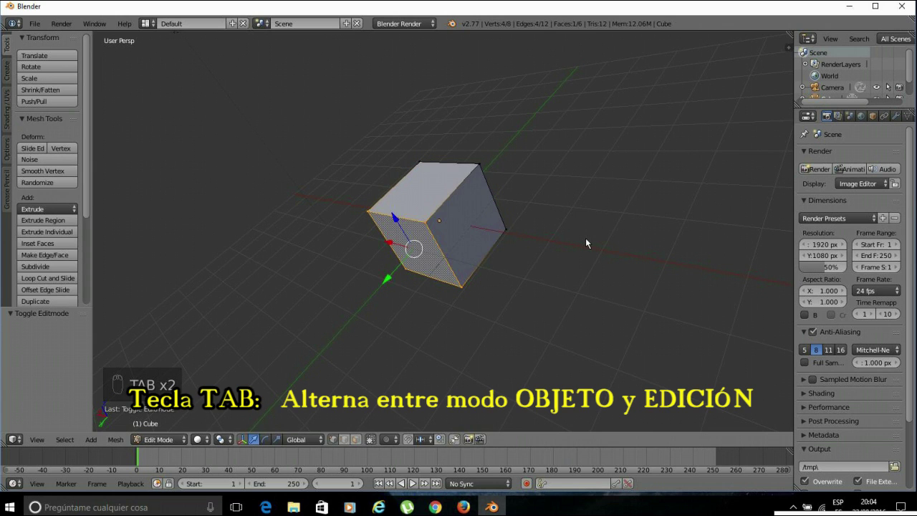
key(Tab)
key(Tab)
key(Tab)
key(Tab)
key(Tab)
key(Tab)
Return the cube from Edit Mode to Object Mode with the whole scene in view
scroll(537, 254, down, 5)
scroll(510, 254, up, 3)
middle_drag(510, 254, 451, 313)
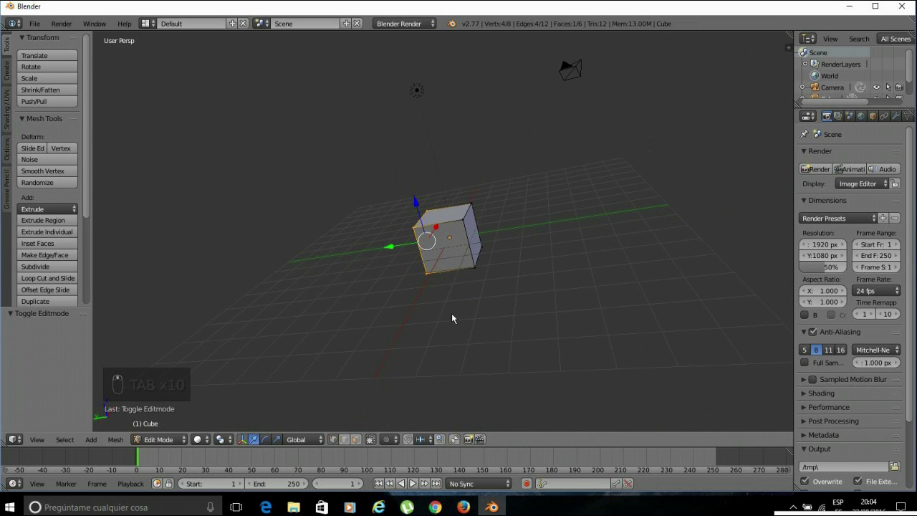
key(Tab)
middle_drag(457, 256, 467, 309)
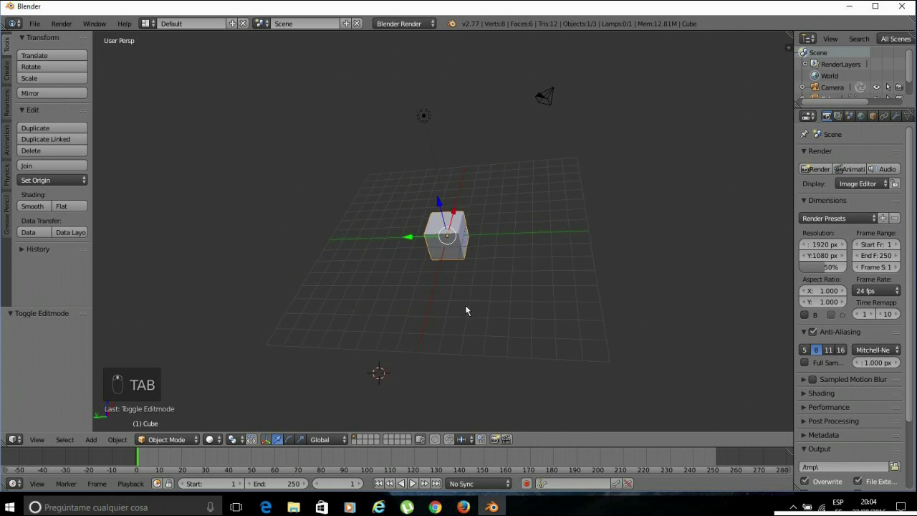
Move the cube freely by about 2.1 in X, 4.53 in Y and 2.33 in Z
scroll(469, 310, up, 5)
middle_drag(567, 266, 489, 274)
scroll(487, 271, down, 3)
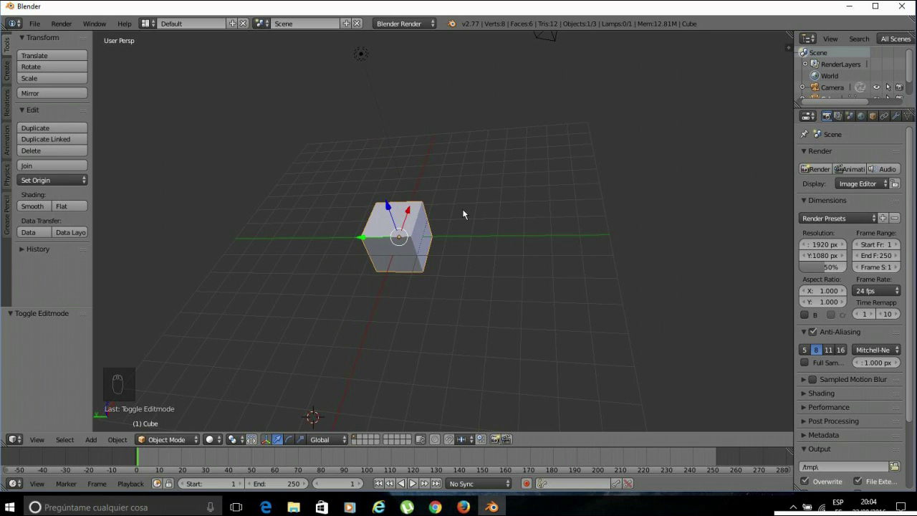
mouse_move(403, 278)
middle_down()
mouse_move(406, 286)
mouse_move(485, 275)
mouse_move(403, 288)
middle_up()
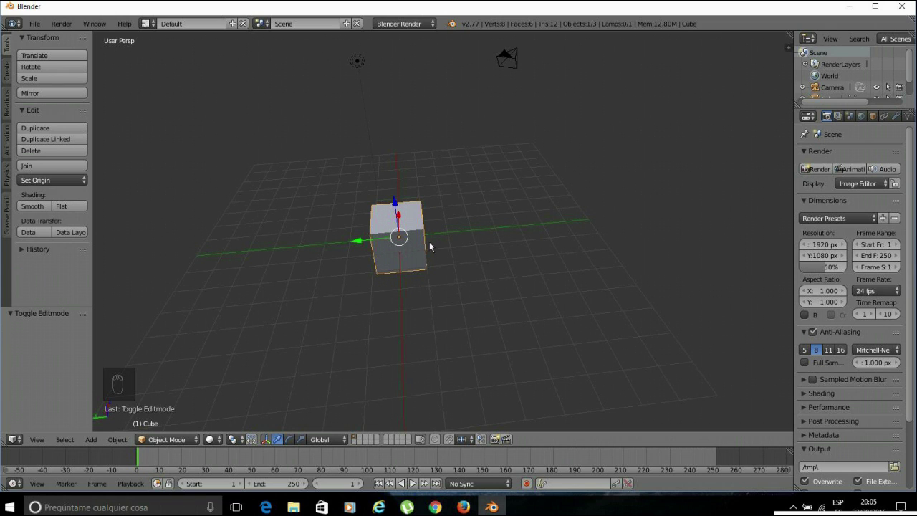
scroll(429, 247, up, 3)
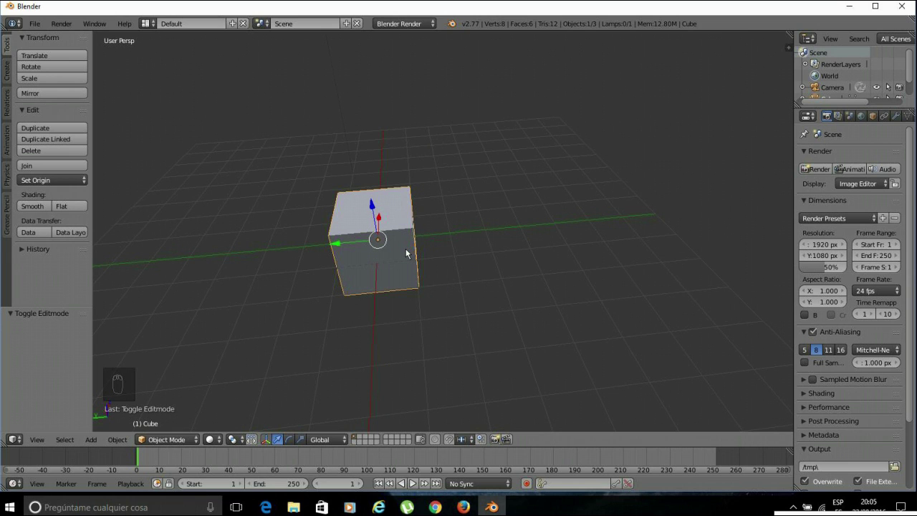
key(g)
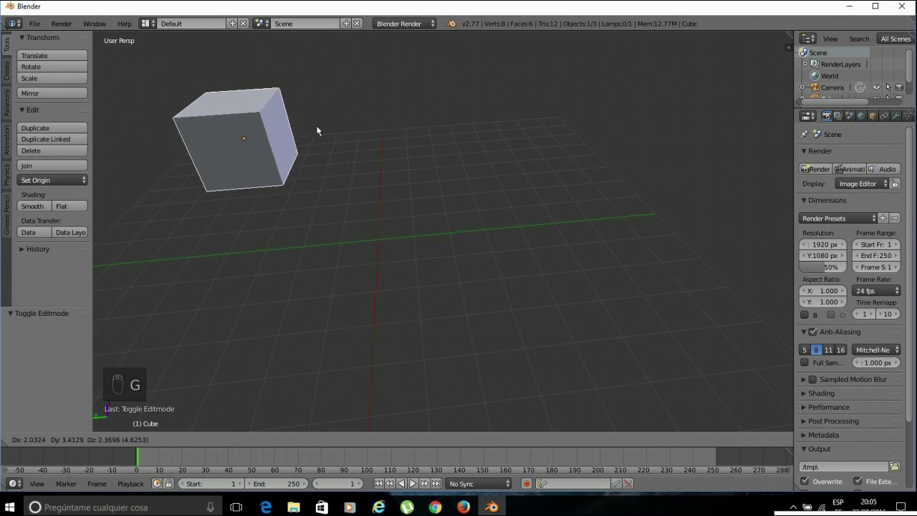
click(230, 151)
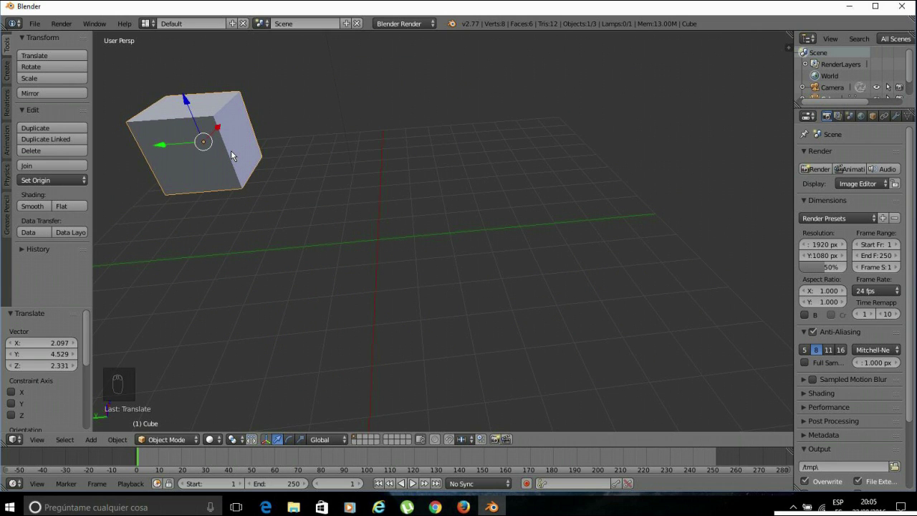
Move the cube freely twice, first across to the opposite side of the grid and back again, changing the viewpoint between moves
scroll(231, 150, down, 6)
middle_drag(515, 269, 432, 287)
scroll(432, 287, up, 3)
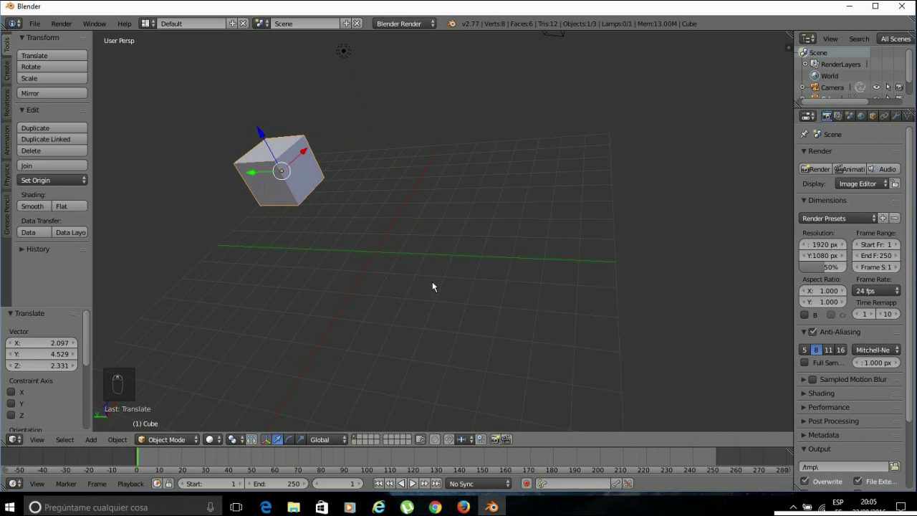
key(g)
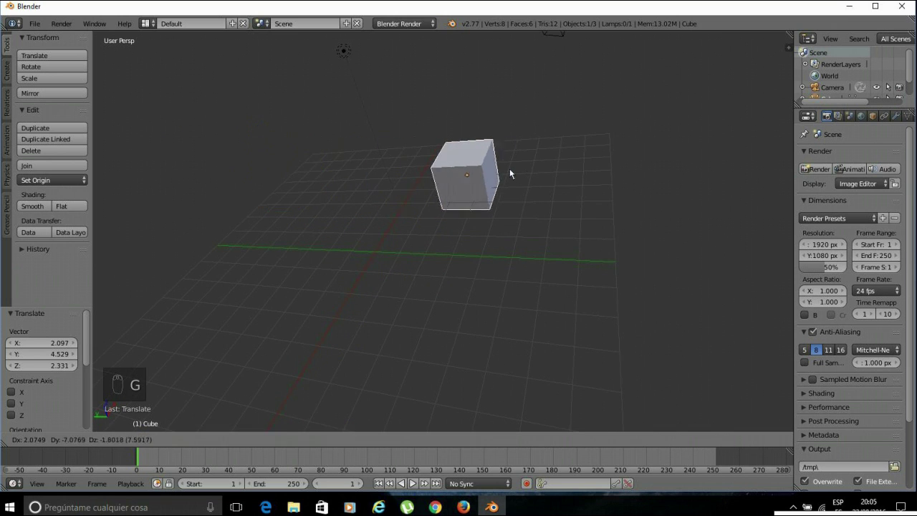
click(566, 143)
middle_drag(545, 236, 539, 283)
key(g)
click(358, 188)
Move the cube freely by about 1.04 in X, 6.63 in Y and -0.9 in Z
middle_drag(368, 252, 556, 278)
key(g)
click(172, 162)
Move the cube only along the global Y axis by about 3.12
middle_drag(215, 250, 481, 311)
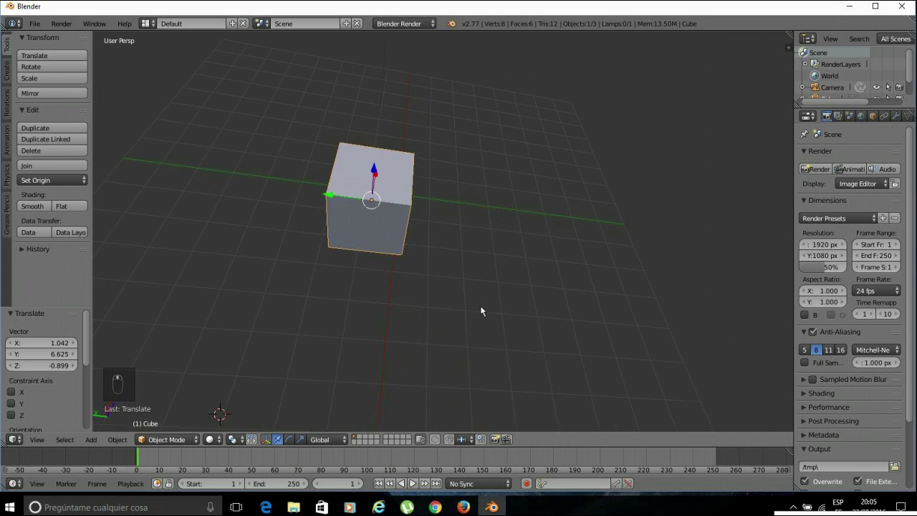
middle_drag(505, 166, 461, 265)
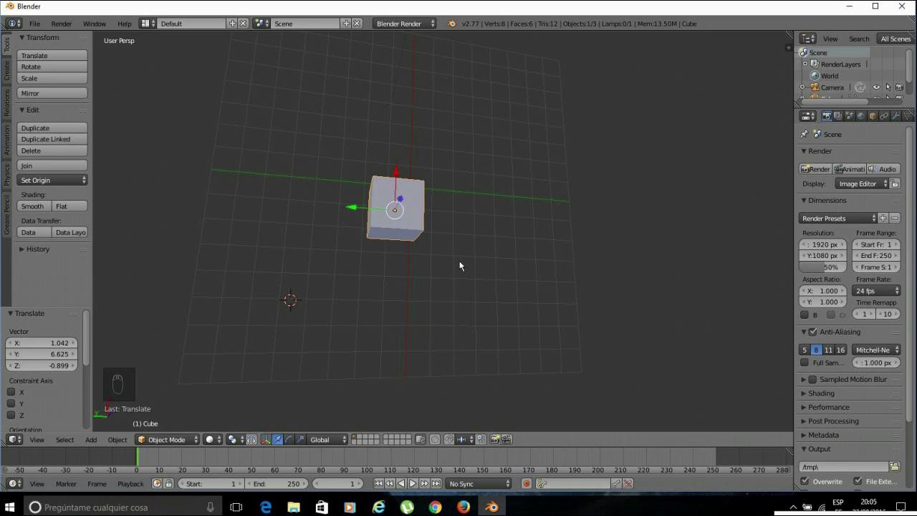
key(g)
key(y)
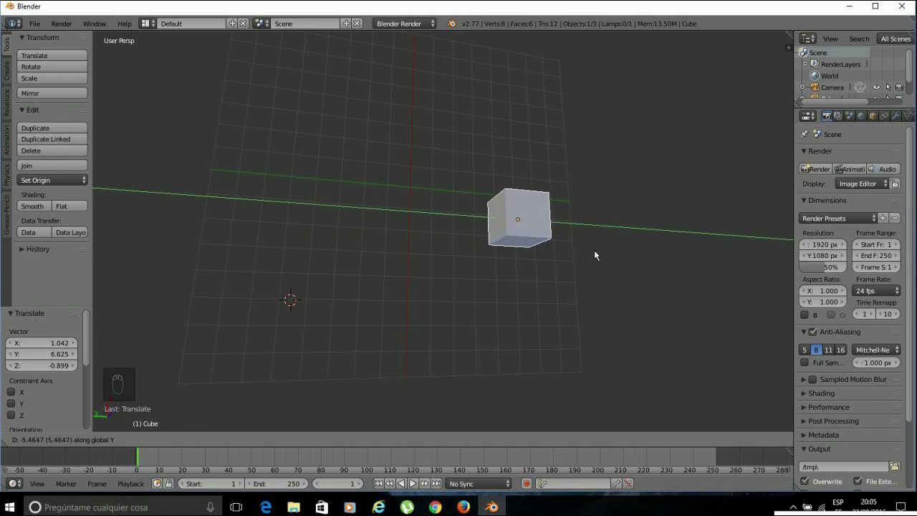
click(381, 246)
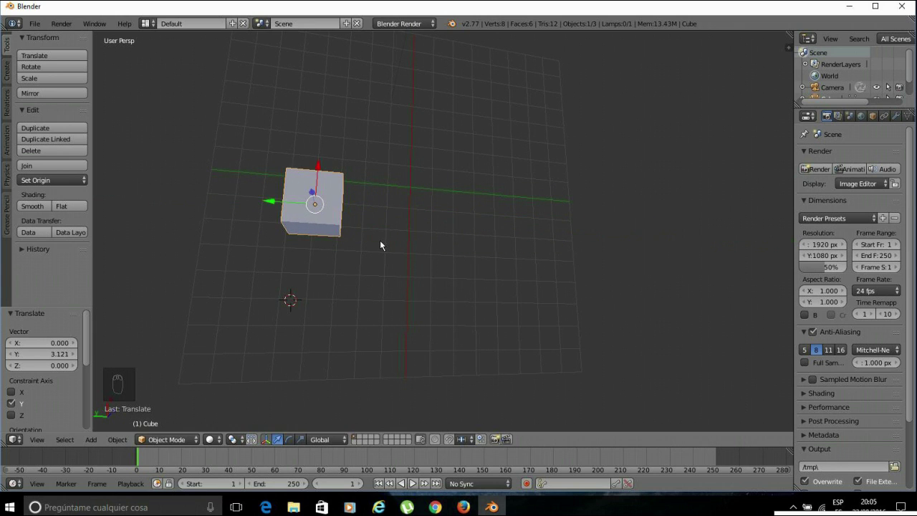
Move the cube only along the global X axis by about 1.78
key(g)
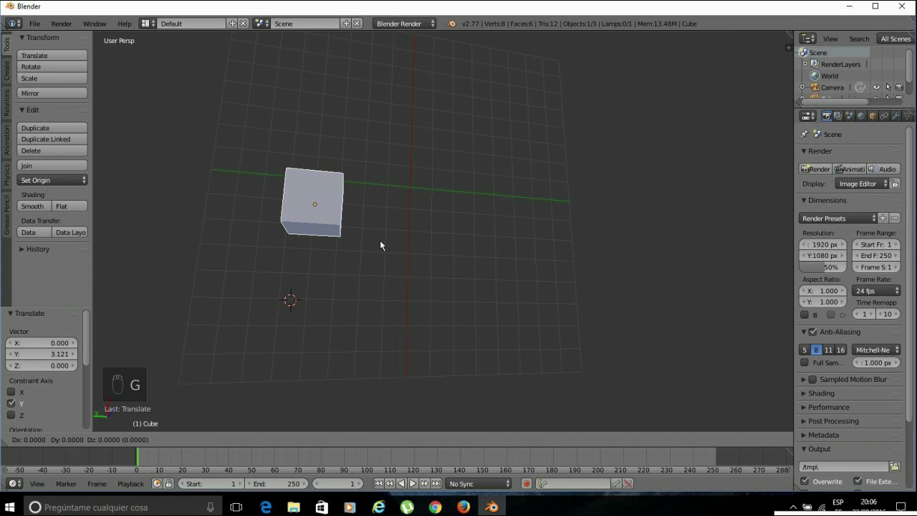
key(x)
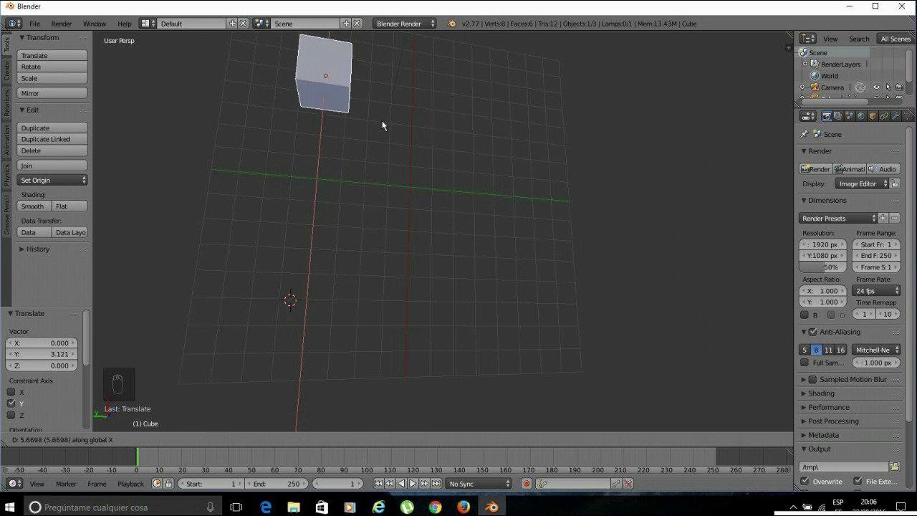
click(368, 195)
Scale the cube uniformly by a factor of about 1.18
middle_drag(437, 284, 280, 285)
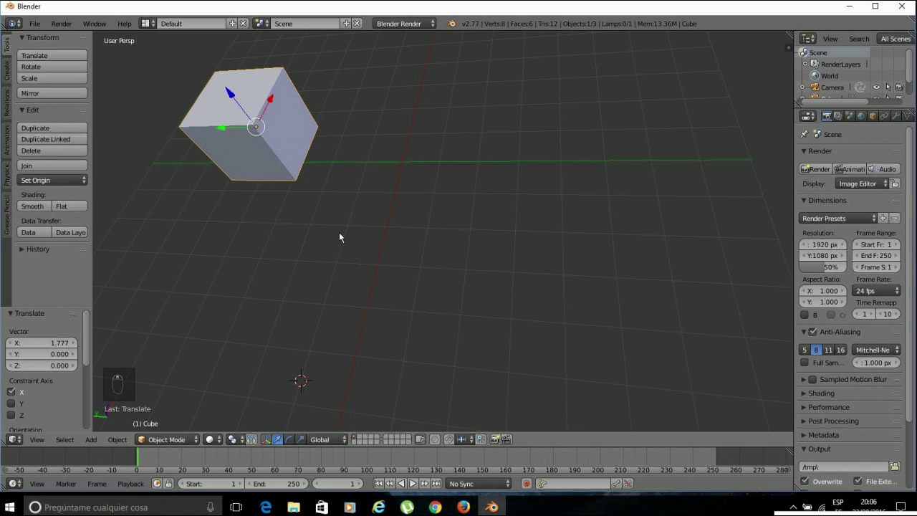
shift+middle_drag(316, 227, 492, 297)
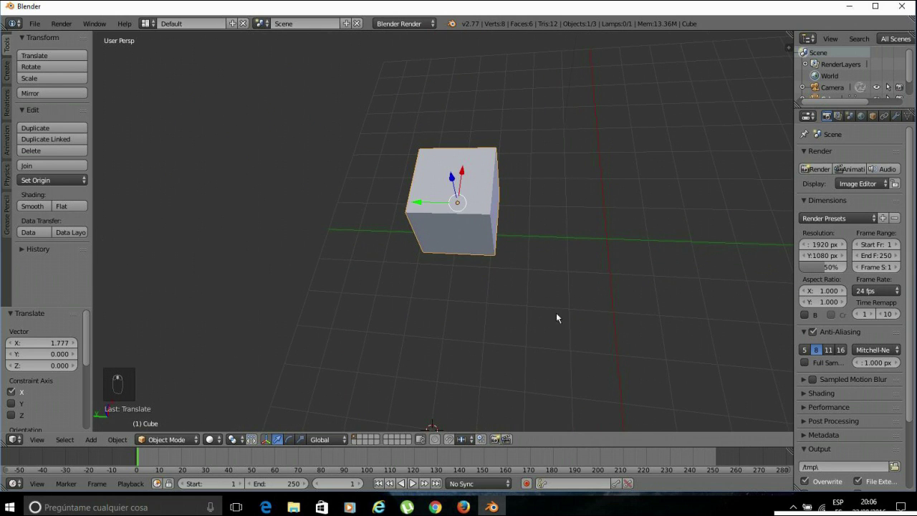
scroll(490, 305, down, 5)
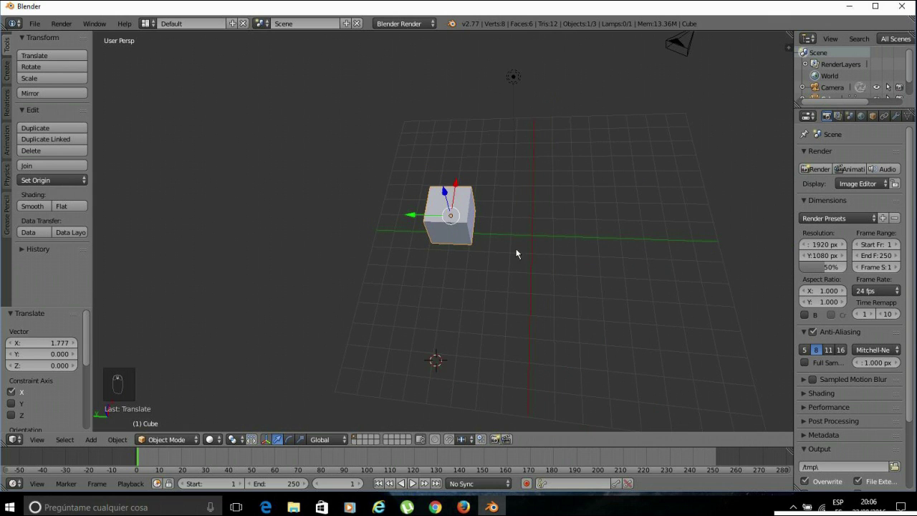
scroll(529, 300, up, 3)
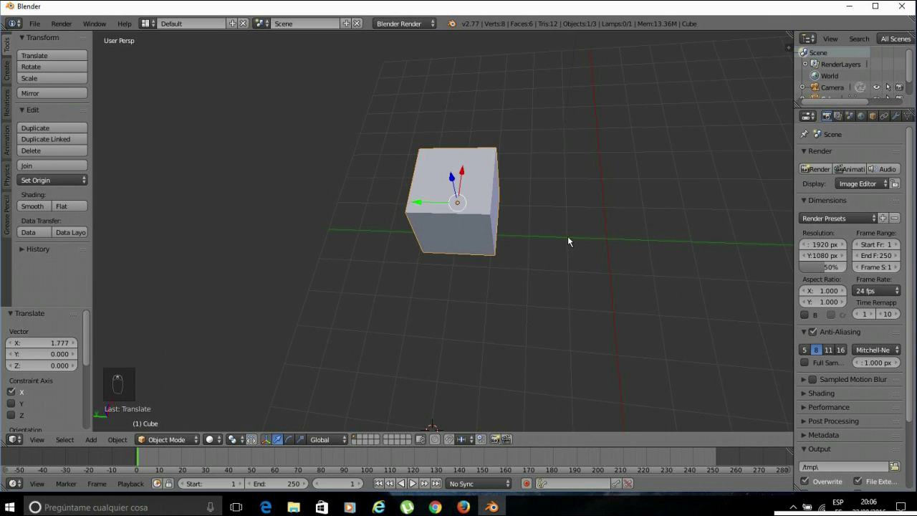
scroll(597, 239, down, 2)
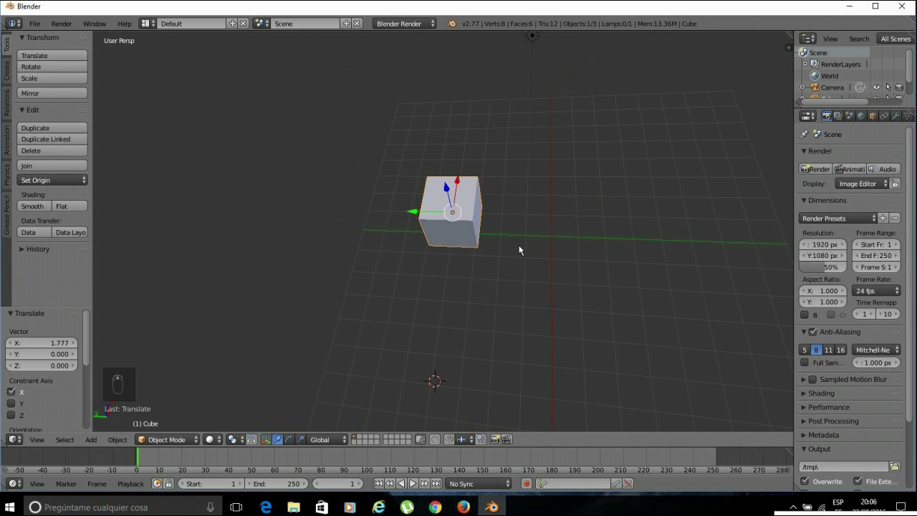
key(s)
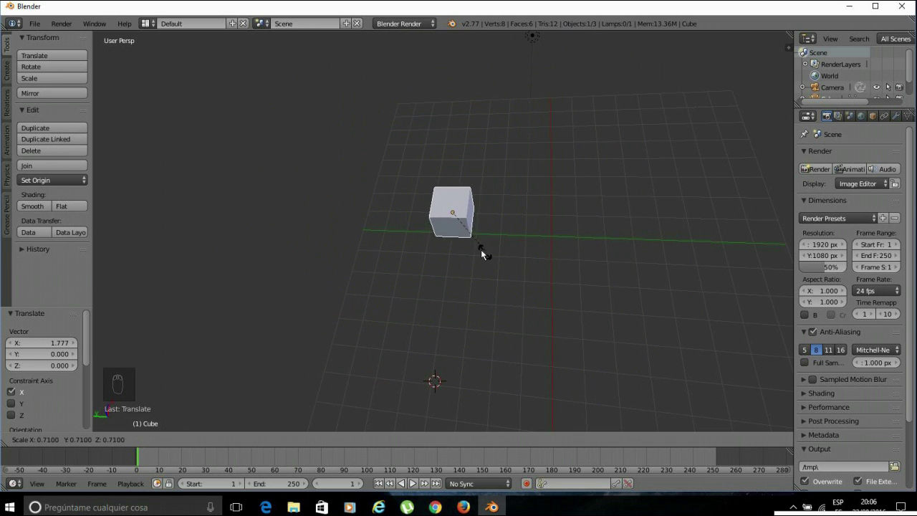
click(525, 263)
Rotate the cube freely twice, each time from a different viewpoint, by about 157.6° and about -253.9°
middle_drag(541, 344, 442, 360)
scroll(468, 350, down, 2)
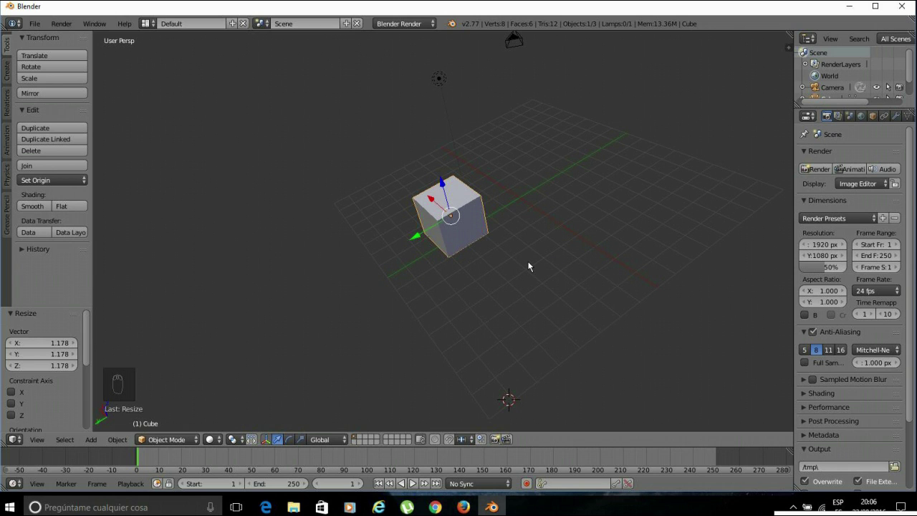
key(r)
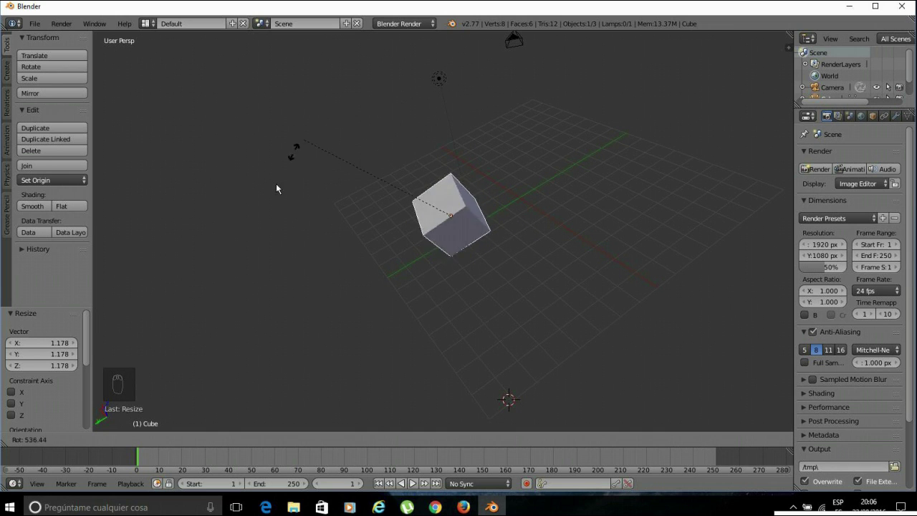
click(298, 197)
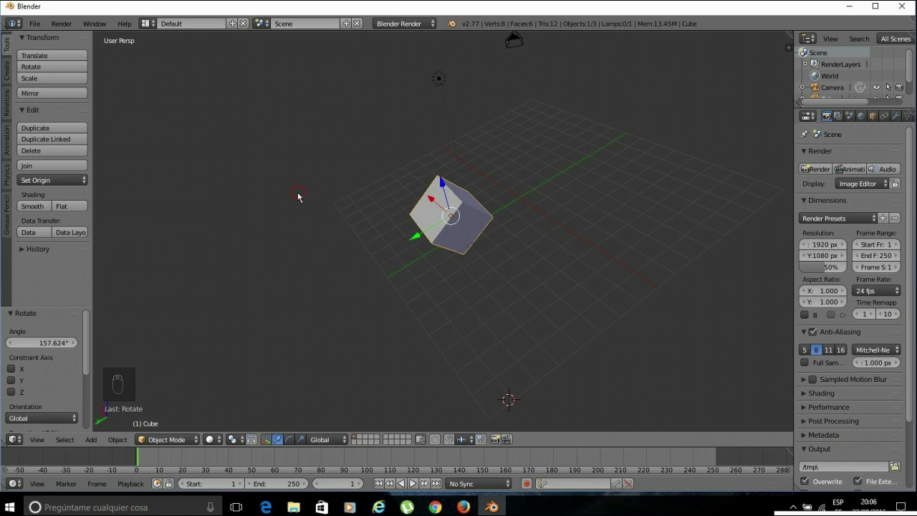
middle_drag(430, 331, 581, 195)
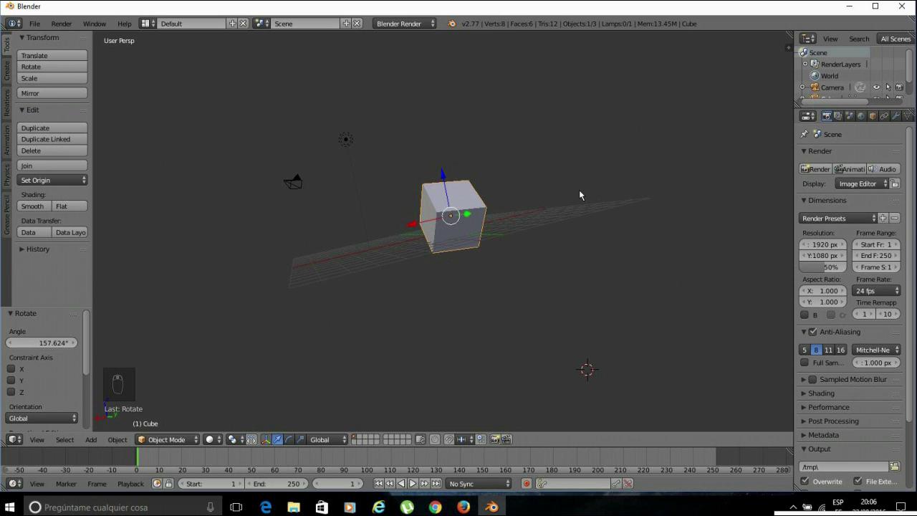
key(r)
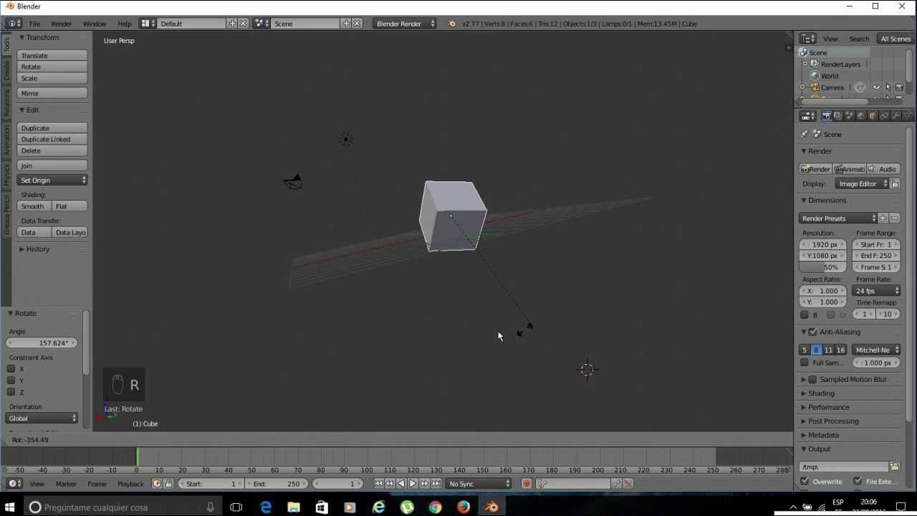
click(330, 277)
Rotate the cube only around the global Z axis by about 772.3°
middle_drag(450, 217, 422, 330)
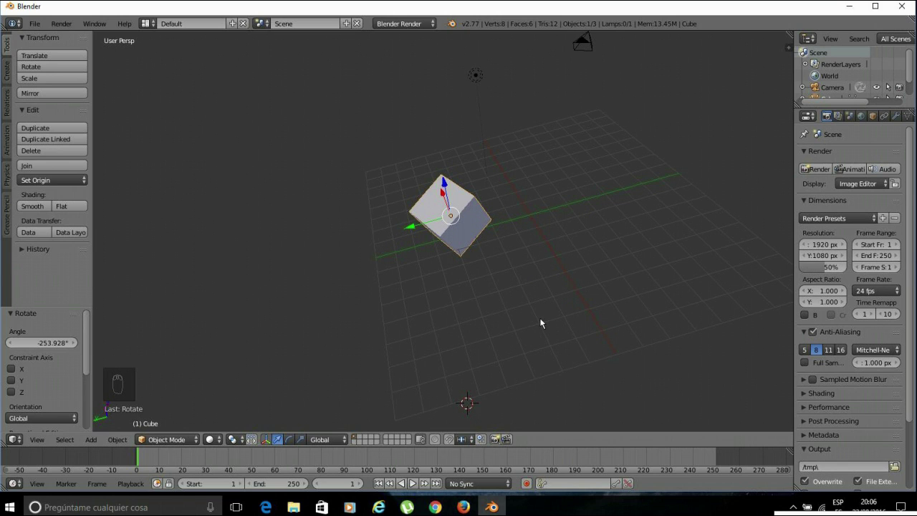
key(r)
key(z)
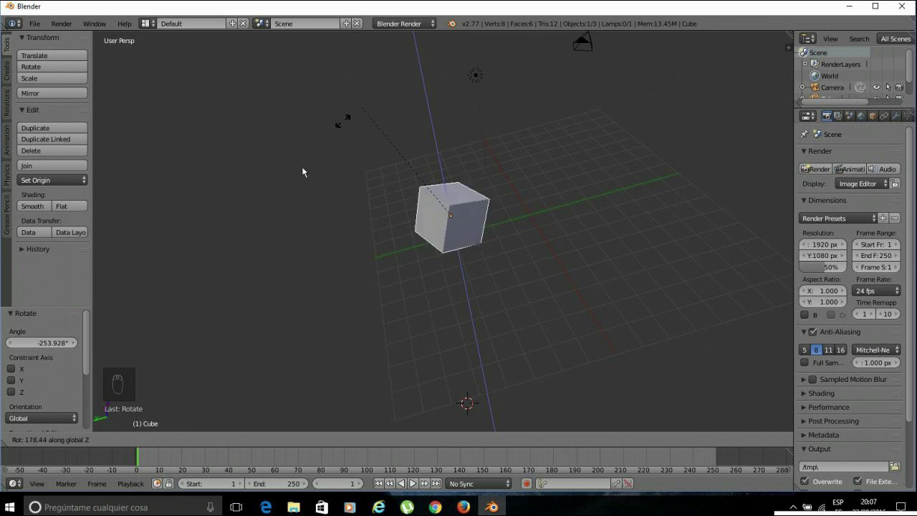
click(559, 208)
Select the lamp, the camera and the cube one at a time, switching between them repeatedly and finishing on the lamp
middle_drag(681, 371, 459, 336)
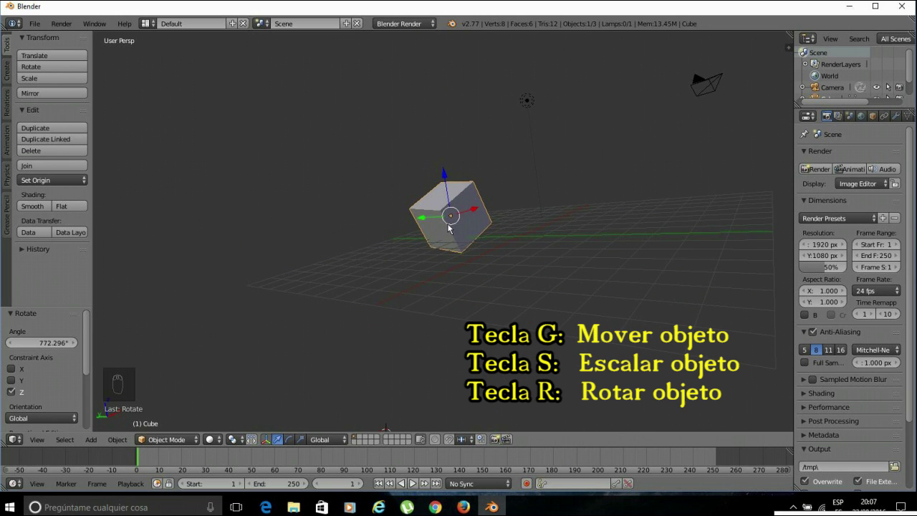
scroll(375, 197, down, 3)
middle_drag(499, 231, 477, 295)
right_click(503, 159)
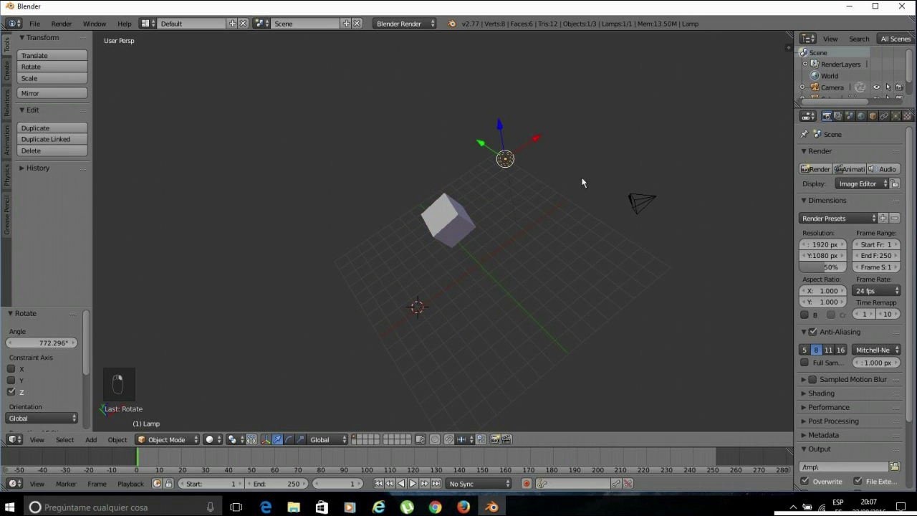
right_click(638, 206)
right_click(509, 159)
right_click(442, 224)
right_click(506, 159)
right_click(637, 200)
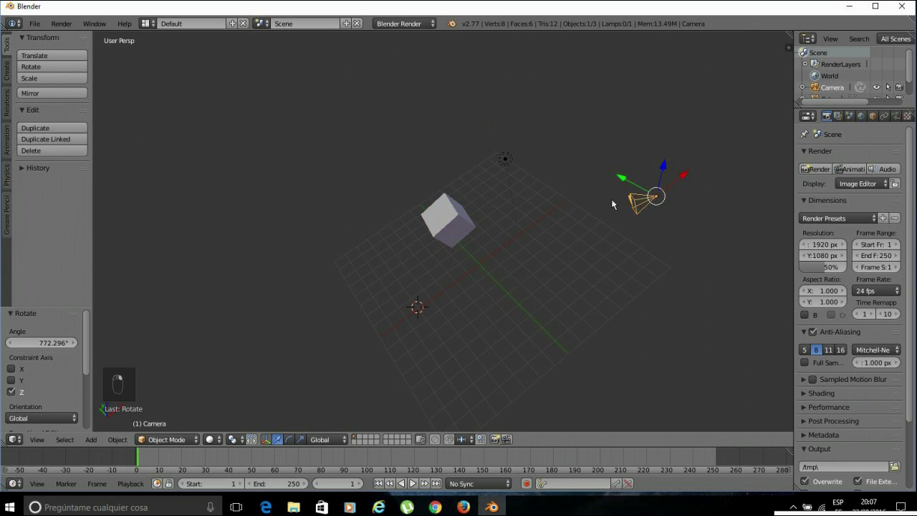
right_click(506, 159)
right_click(446, 222)
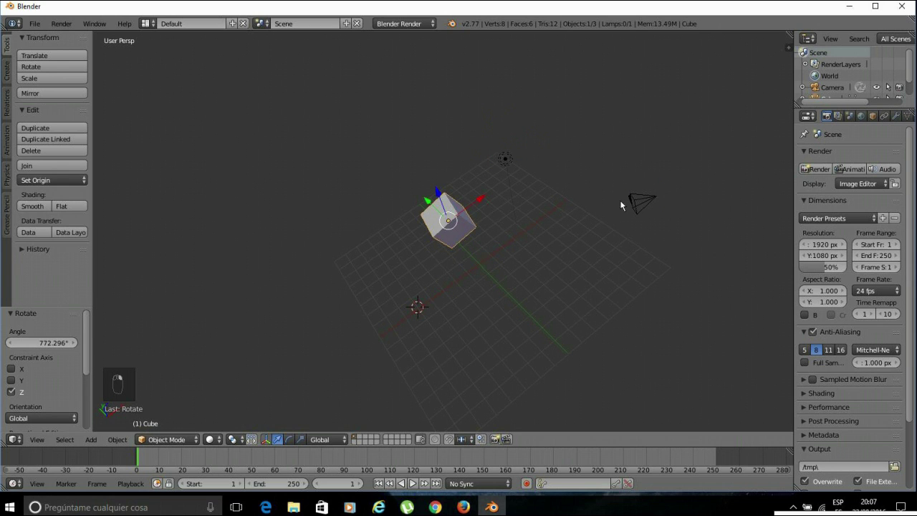
right_click(638, 203)
right_click(505, 159)
Delete the cube from the scene
middle_drag(477, 301, 500, 278)
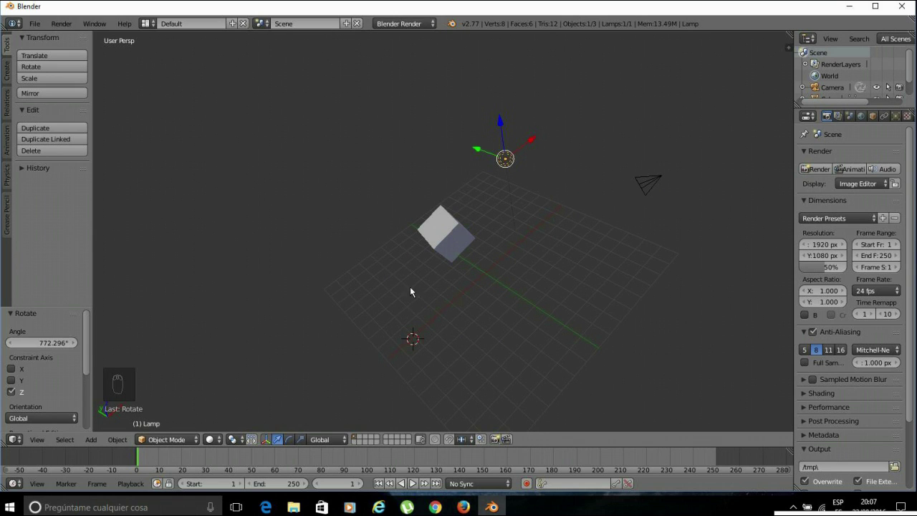
right_click(454, 231)
key(x)
click(487, 265)
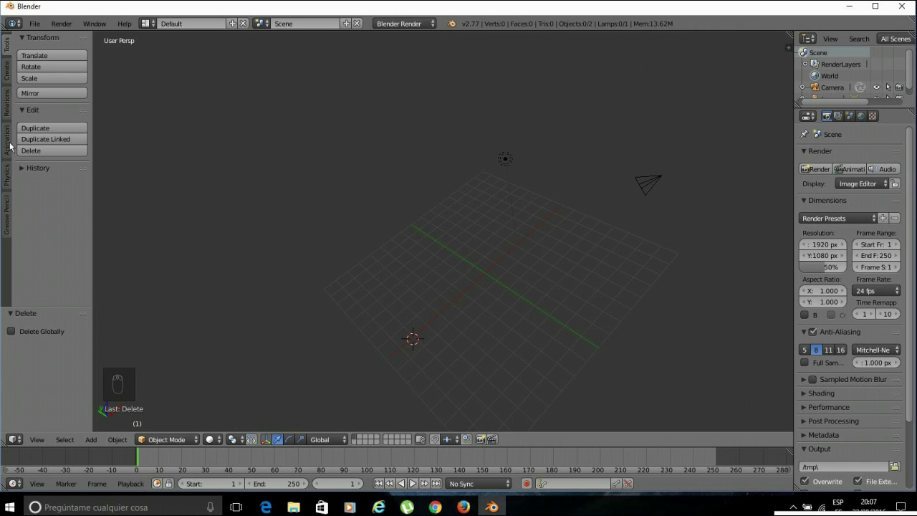
Add an ico sphere mesh and scale it up uniformly twice, by about 2.11 and about 2.68
click(8, 80)
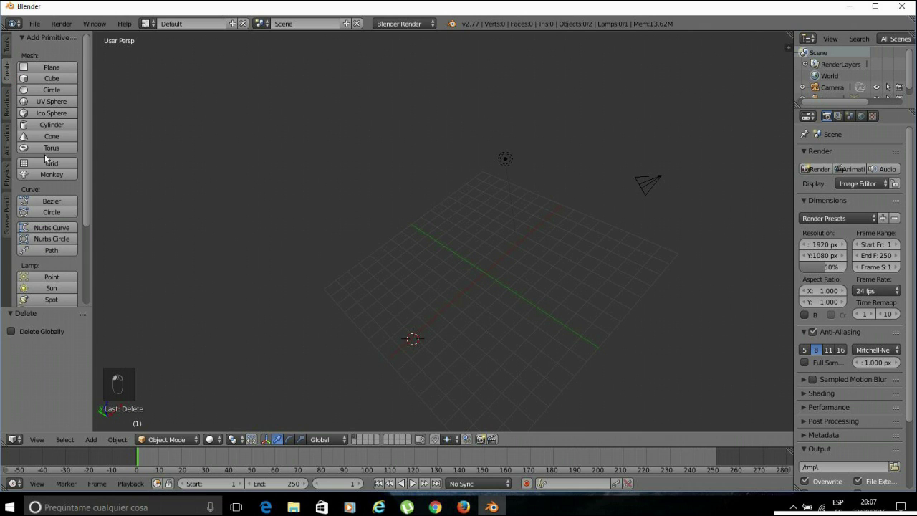
click(43, 113)
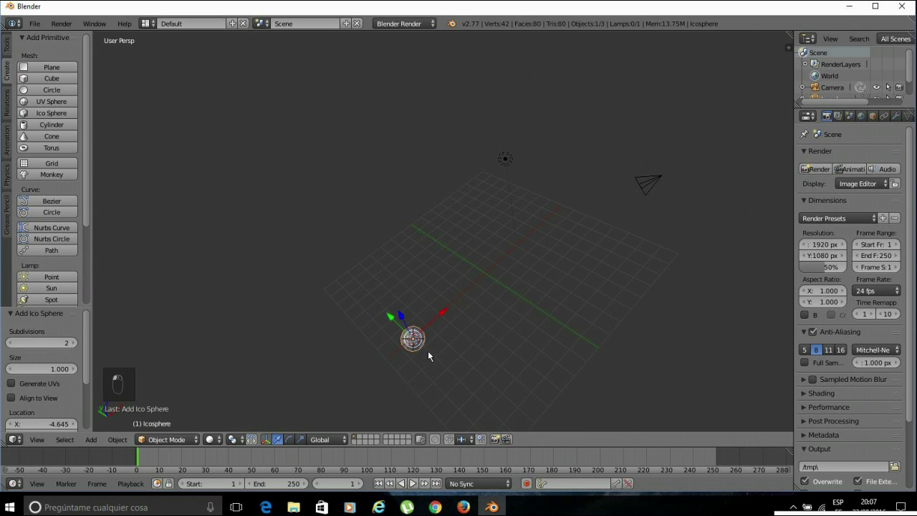
key(s)
click(694, 368)
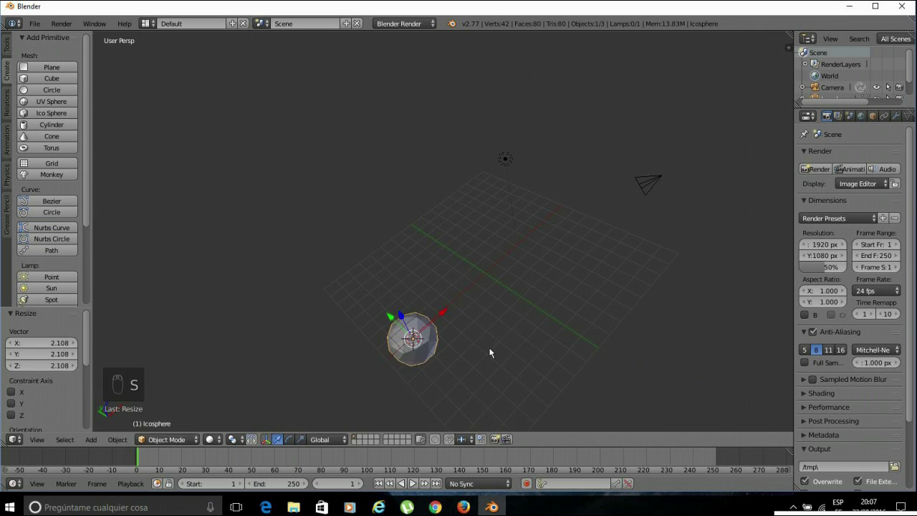
key(s)
click(592, 365)
Move the icosphere freely twice, the second time by about -4.8 in X, -0.16 in Y and 3.86 in Z
key(g)
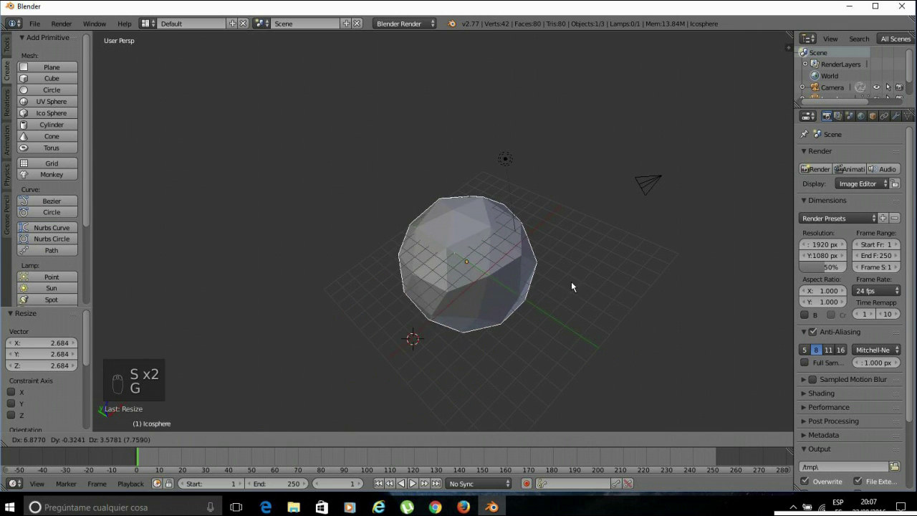
click(577, 286)
middle_drag(592, 373, 511, 341)
key(g)
middle_drag(476, 318, 515, 345)
Switch the icosphere from Object Mode to Edit Mode
scroll(515, 345, up, 4)
middle_drag(453, 256, 363, 267)
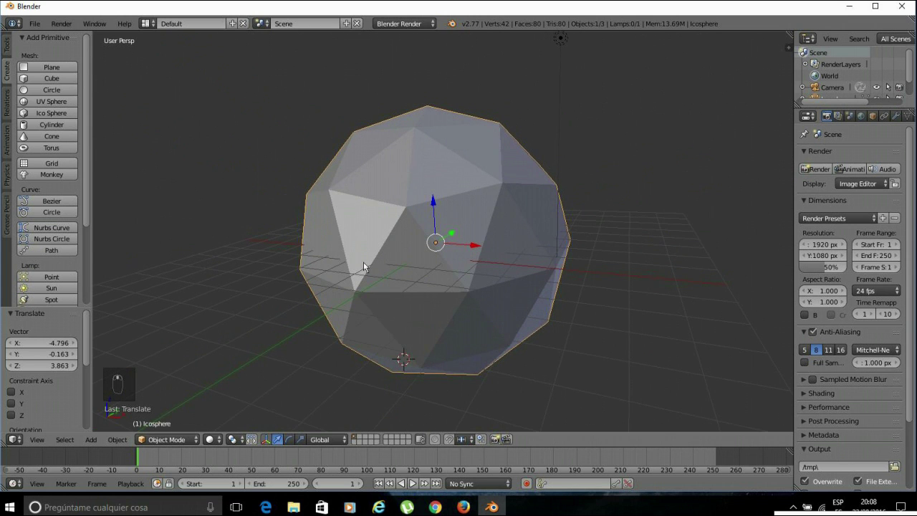
middle_drag(573, 226, 439, 325)
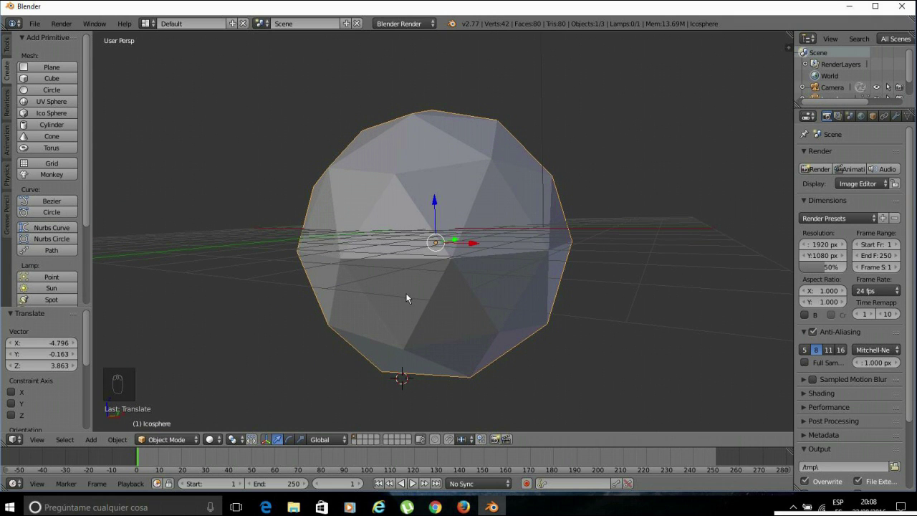
key(Tab)
scroll(482, 284, down, 1)
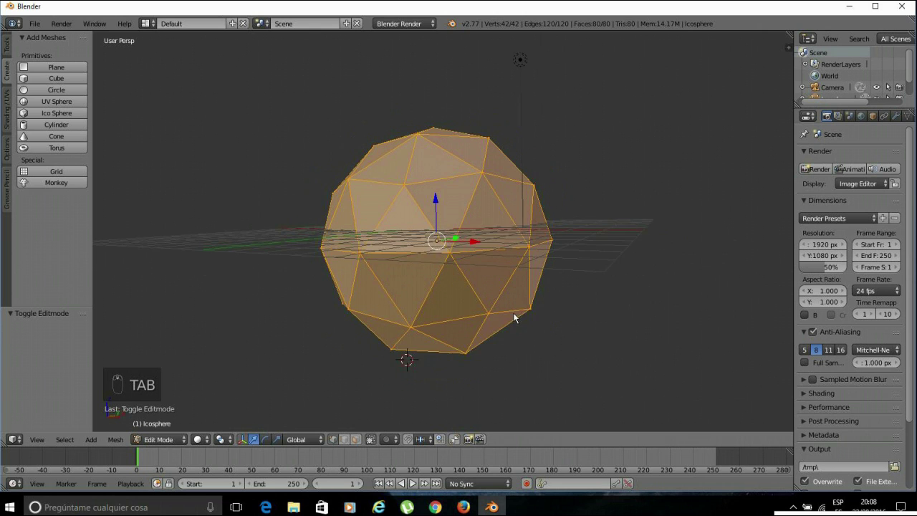
scroll(537, 319, up, 1)
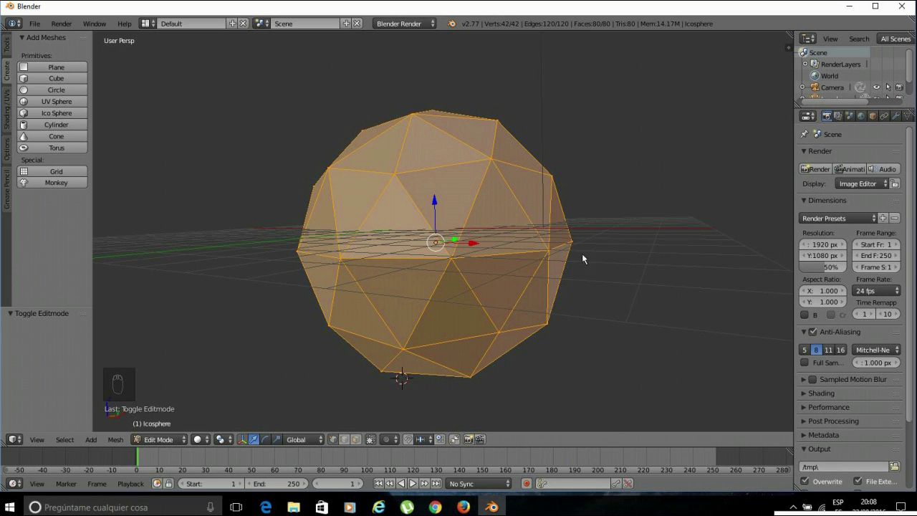
Deselect and select the icosphere's whole mesh several times in a row, ending with nothing selected
key(a)
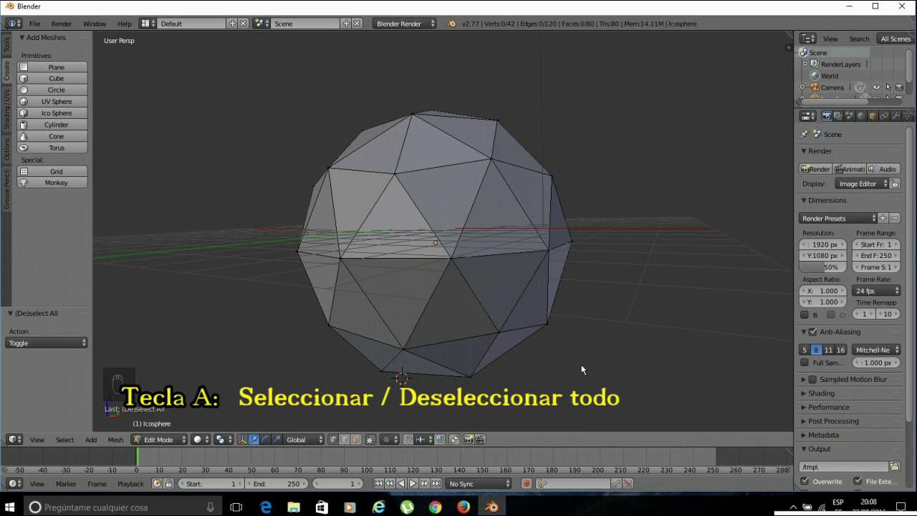
key(a)
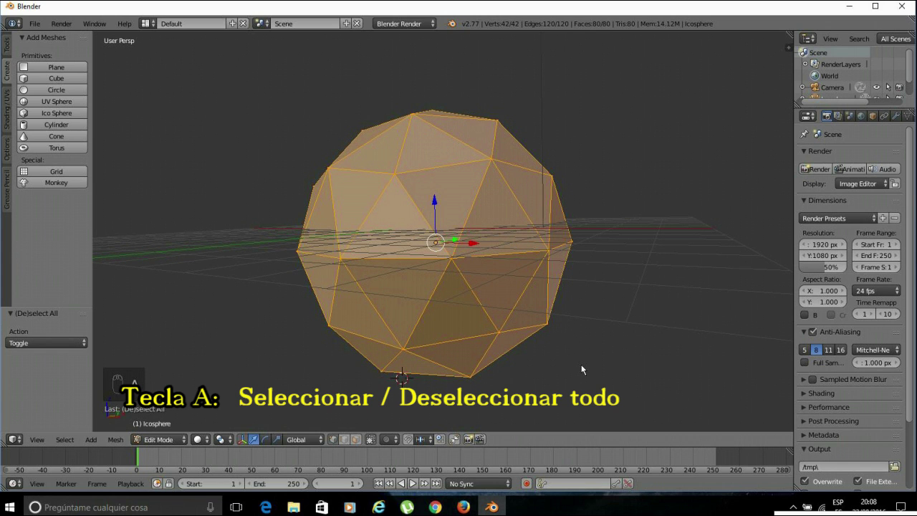
key(a)
key(a)
key(a)
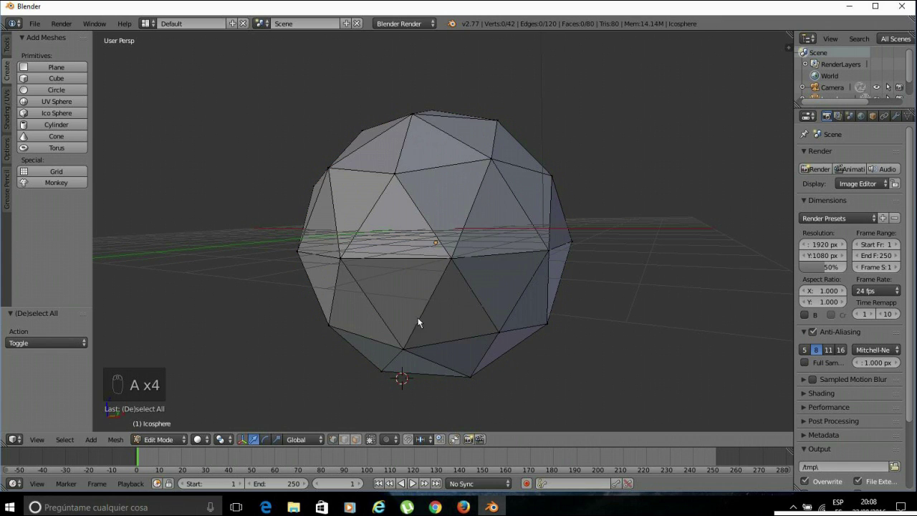
key(a)
key(a)
Select various single vertices of the icosphere one after another from different viewpoints, ending on one near its upper left edge
scroll(579, 271, down, 2)
middle_drag(590, 311, 542, 292)
right_click(465, 191)
right_click(423, 150)
right_click(399, 194)
right_click(426, 252)
right_click(464, 192)
middle_drag(464, 192, 592, 192)
middle_drag(647, 149, 565, 282)
scroll(565, 282, up, 3)
right_click(419, 214)
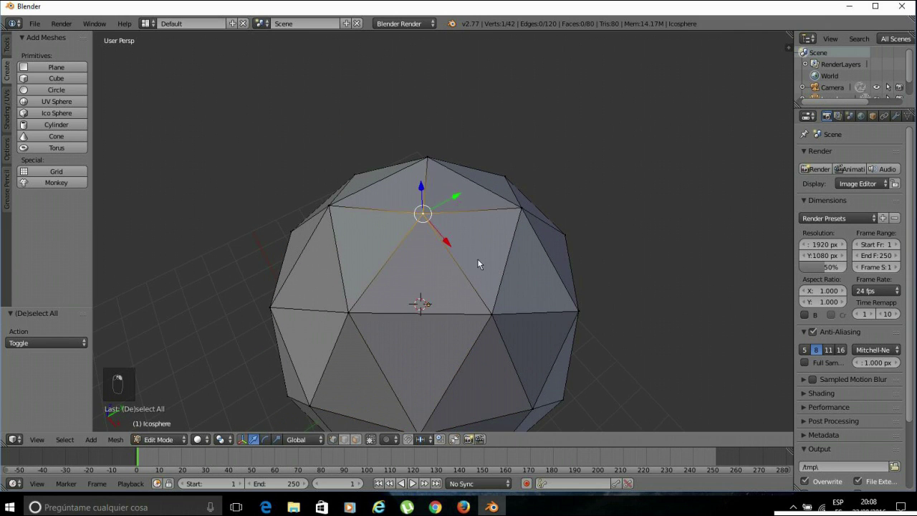
right_click(491, 315)
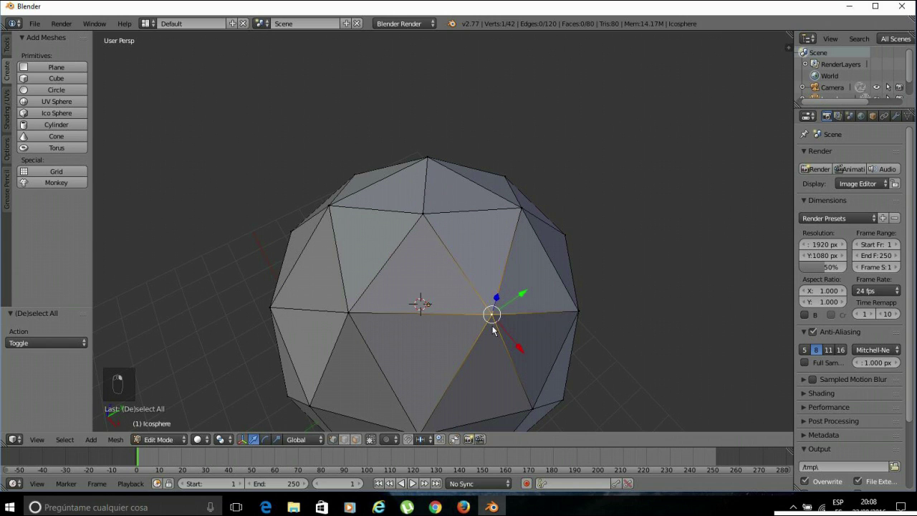
right_click(424, 213)
right_click(348, 313)
right_click(329, 206)
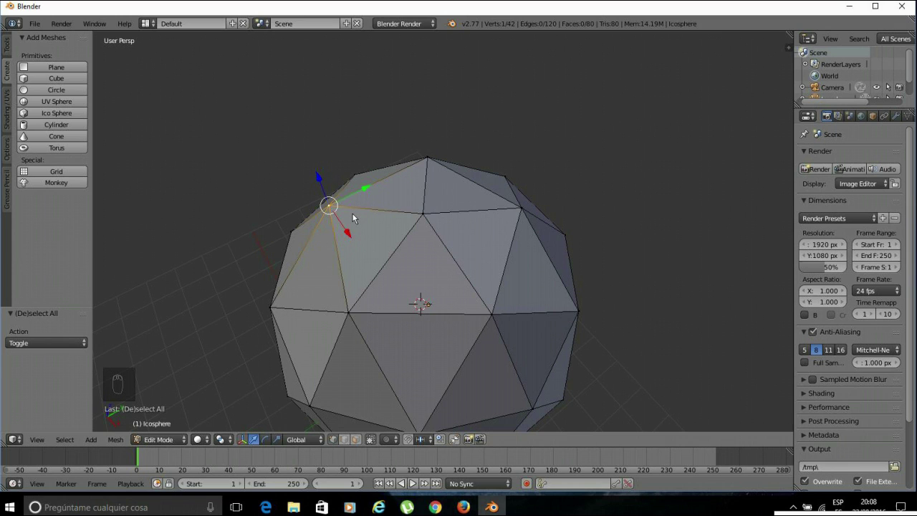
Add ten more vertices across the icosphere's front, from its top down to its lower middle, to the current vertex selection
shift+right_click(422, 214)
shift+right_click(349, 313)
shift+right_click(491, 313)
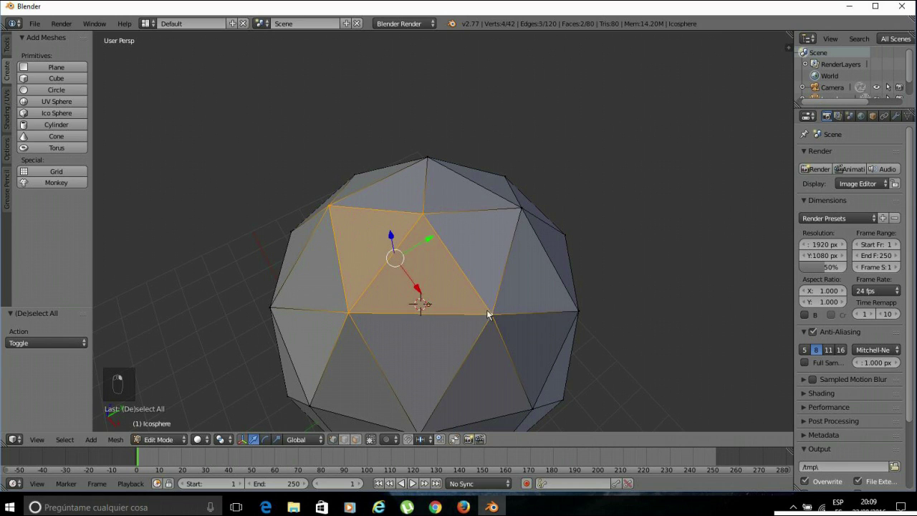
shift+right_click(517, 219)
shift+right_click(424, 159)
shift+right_click(272, 306)
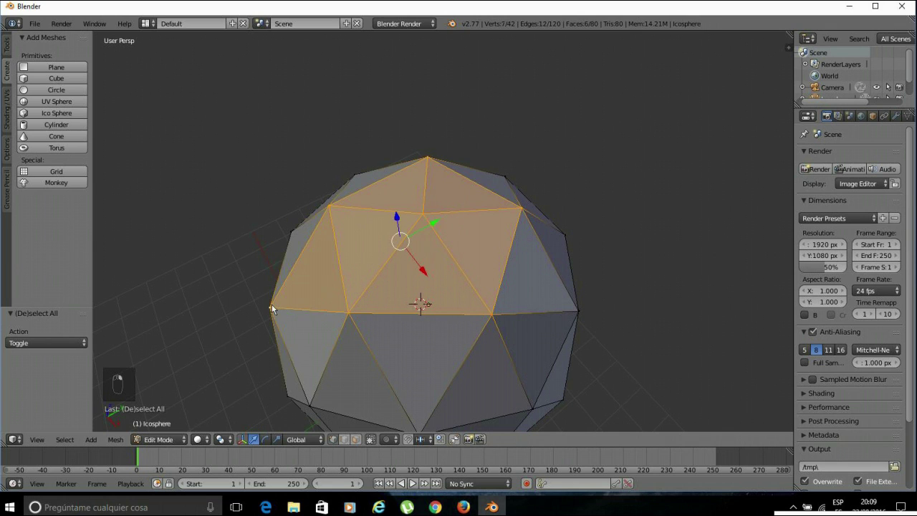
shift+right_click(308, 405)
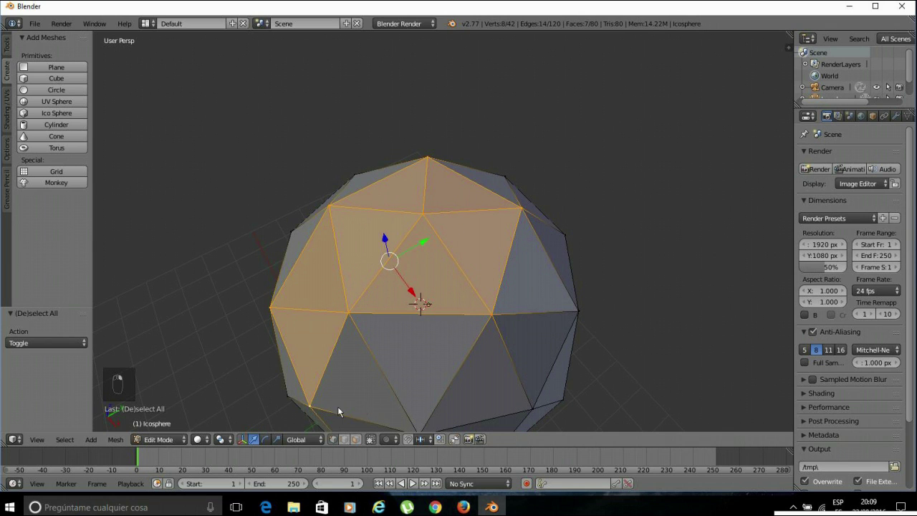
shift+right_click(578, 310)
shift+right_click(533, 412)
shift+scroll(513, 403, down, 2)
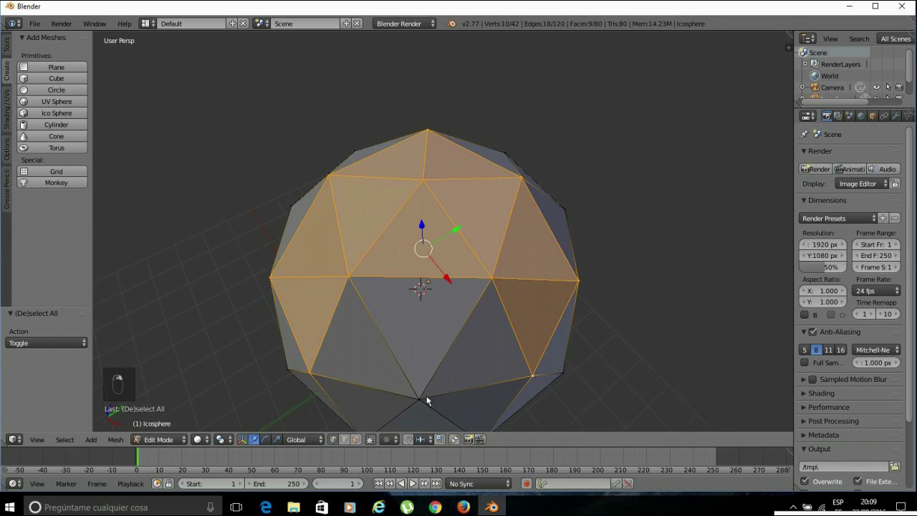
shift+right_click(423, 397)
mouse_move(549, 328)
middle_down()
mouse_move(437, 332)
mouse_move(554, 337)
middle_up()
scroll(544, 333, down, 3)
middle_drag(433, 317, 401, 340)
middle_drag(506, 347, 378, 326)
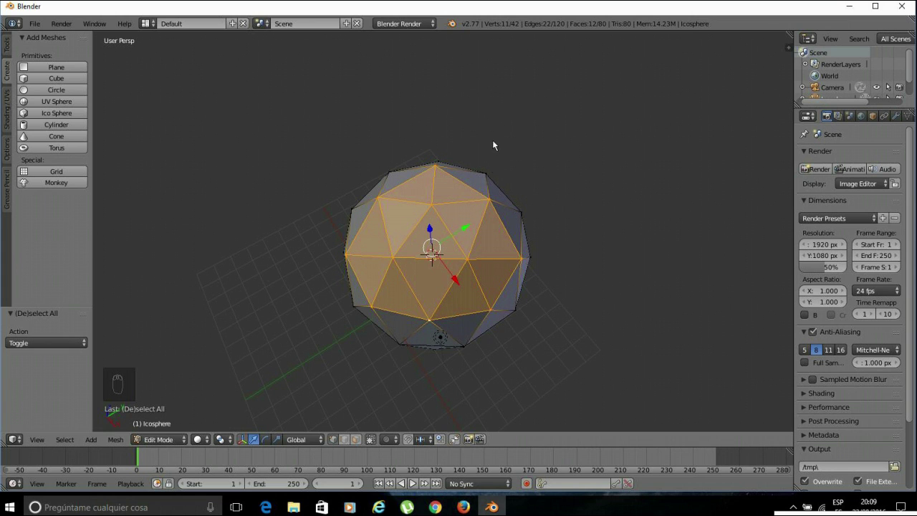
Deselect all the vertices of the icosphere
key(a)
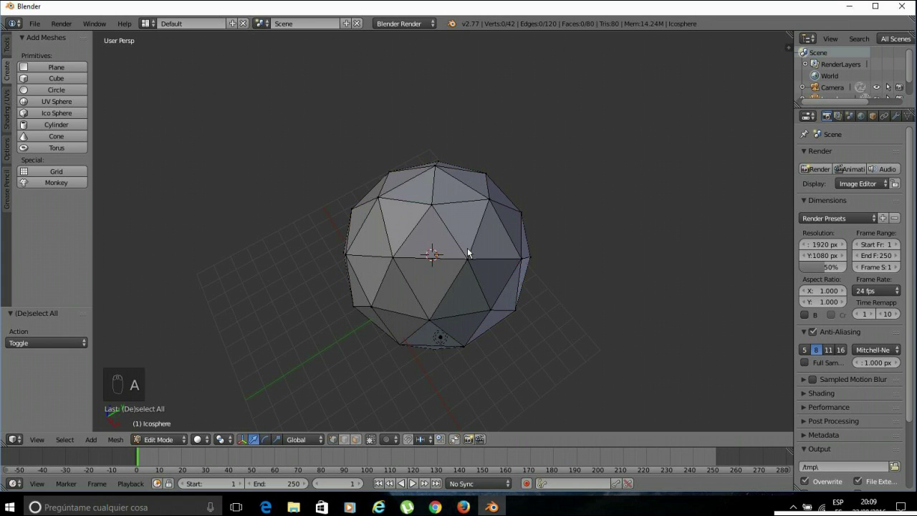
scroll(473, 312, down, 1)
scroll(467, 351, up, 3)
scroll(467, 352, down, 4)
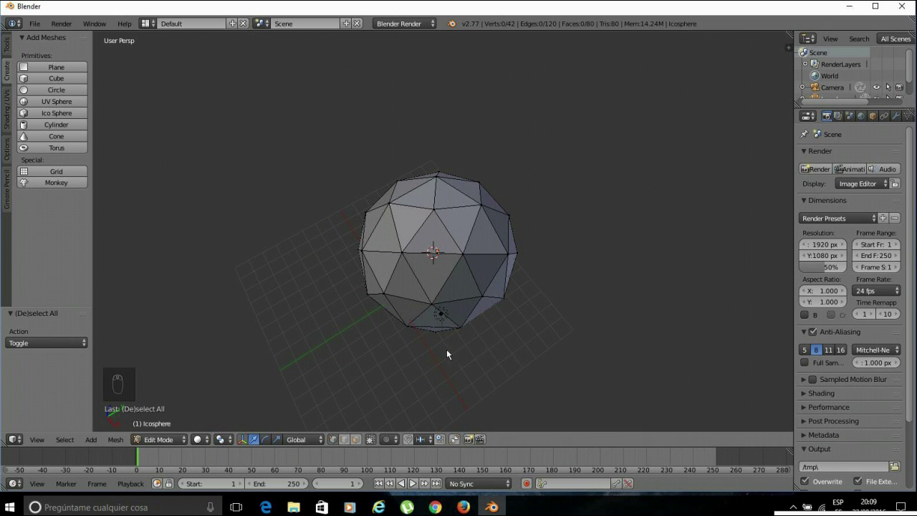
middle_drag(330, 330, 491, 316)
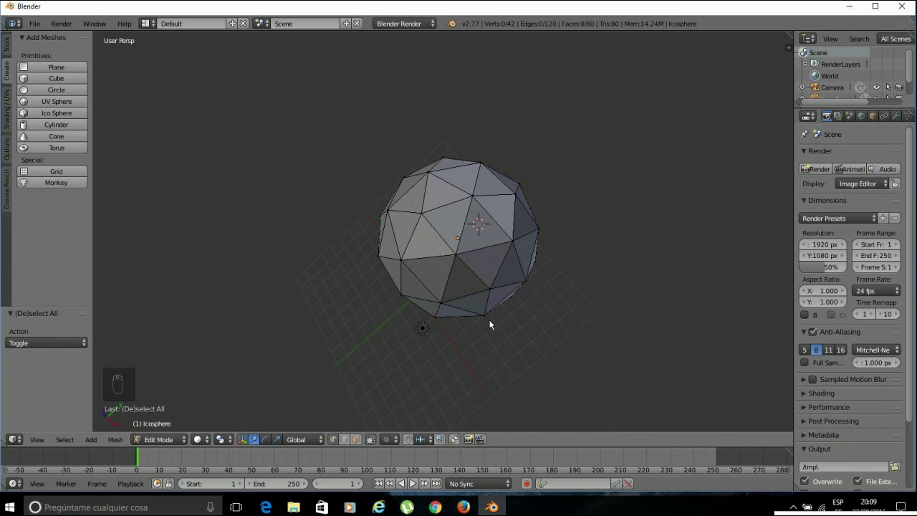
Box-select the vertices along the right-hand side of the icosphere
key(b)
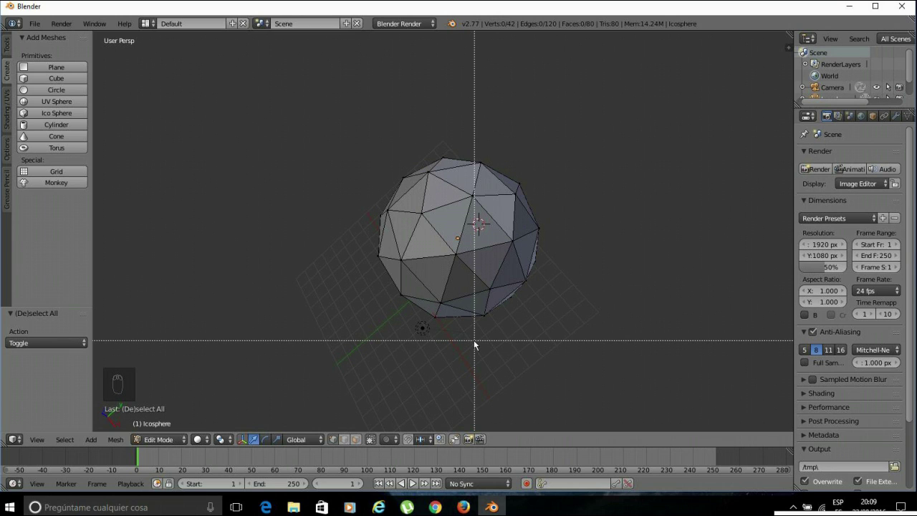
key(Escape)
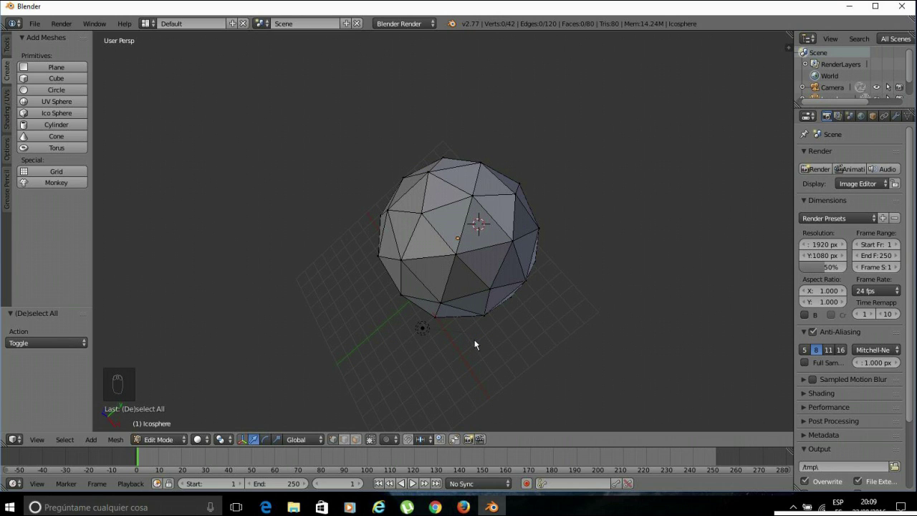
drag(473, 341, 645, 90)
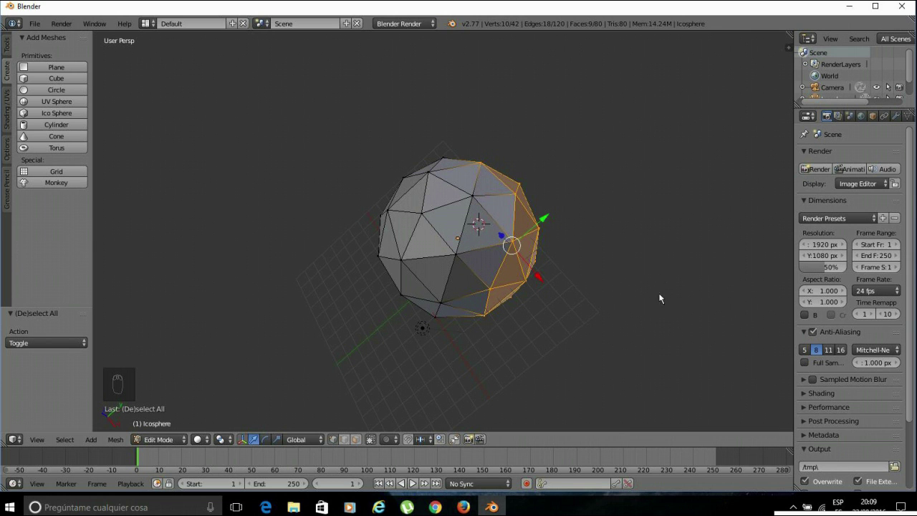
middle_drag(679, 349, 502, 284)
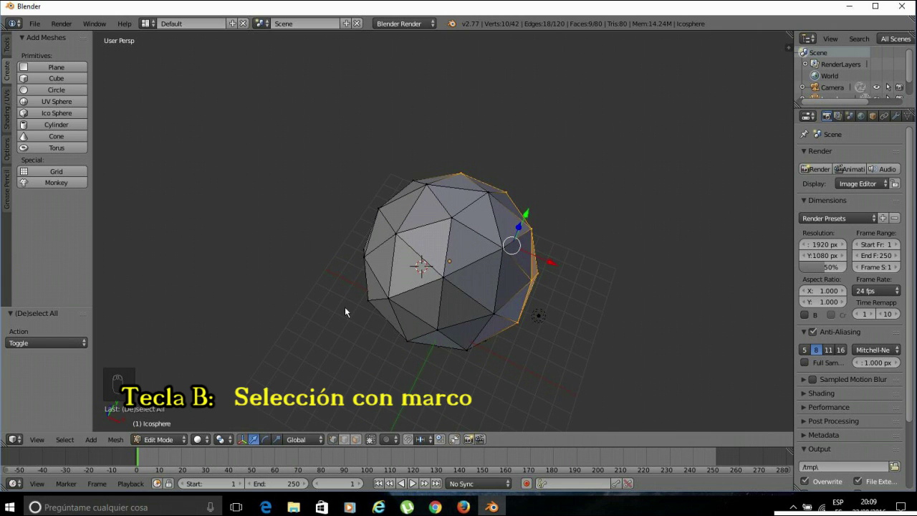
Add the vertices on the icosphere's opposite, left-hand side to the selection with a box selection
key(b)
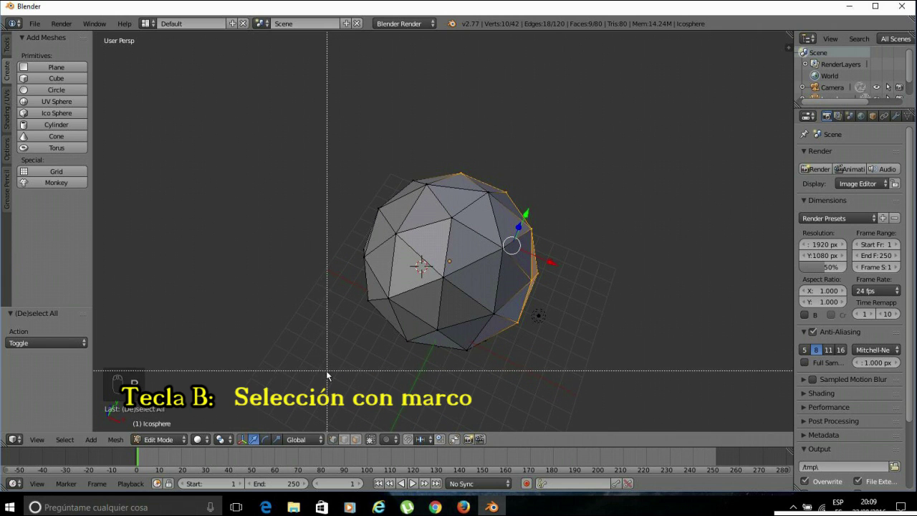
drag(327, 375, 447, 100)
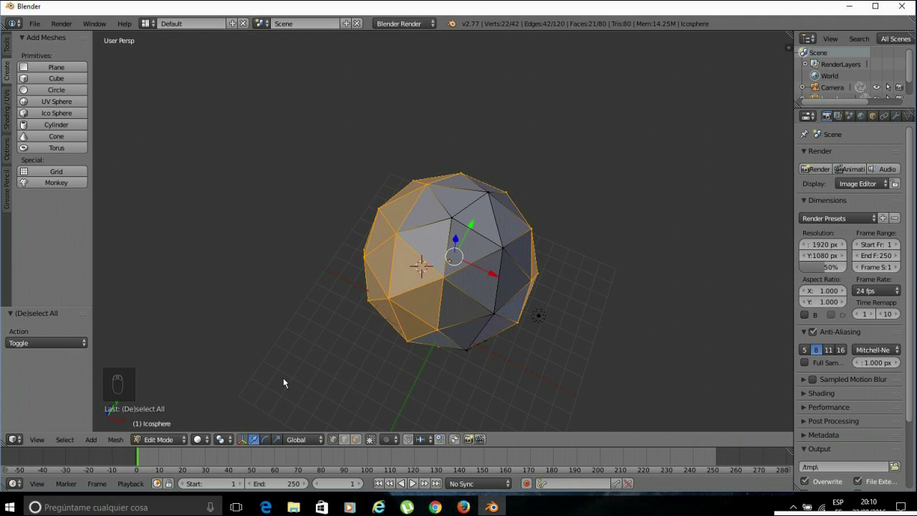
middle_drag(647, 383, 567, 372)
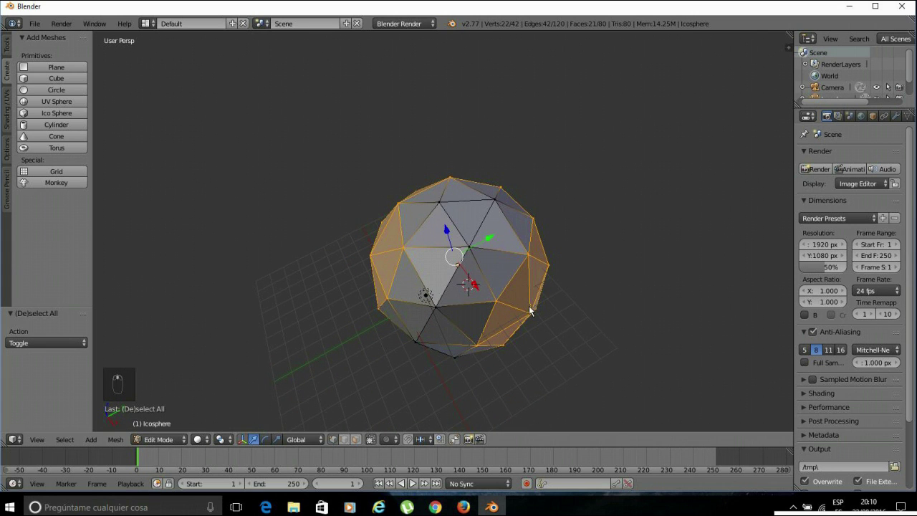
middle_drag(536, 299, 459, 341)
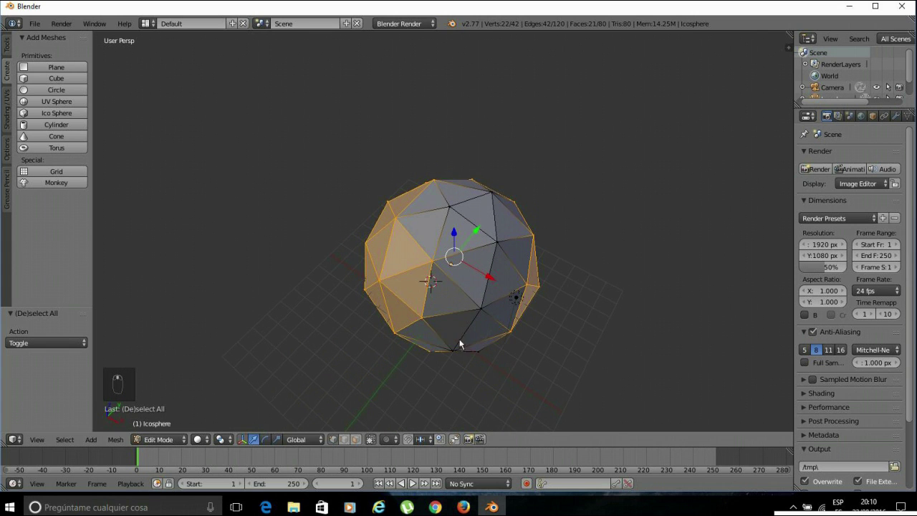
Extend the selection to the icosphere's entire mesh with repeated box selections from different viewpoints
key(b)
drag(279, 243, 638, 80)
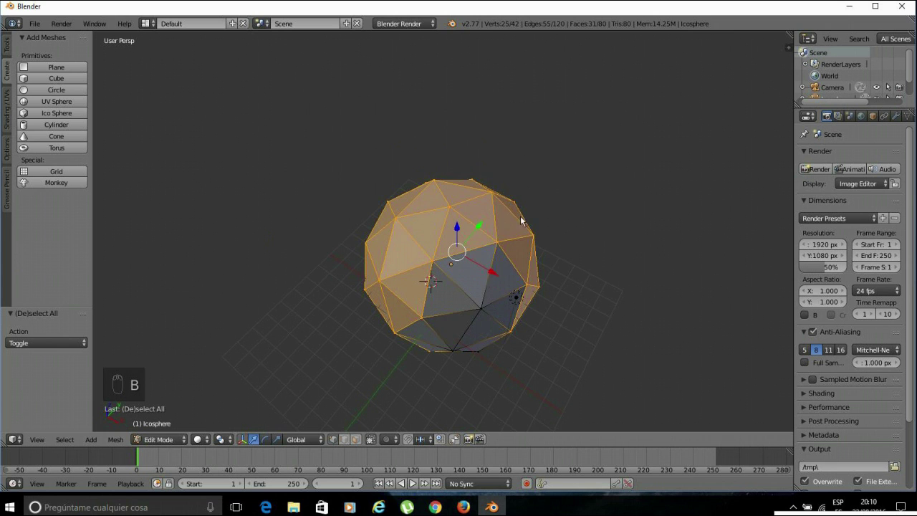
key(b)
drag(280, 368, 629, 188)
middle_drag(683, 316, 430, 301)
key(b)
drag(333, 388, 649, 208)
middle_drag(670, 295, 439, 197)
key(b)
drag(319, 367, 673, 78)
middle_drag(669, 143, 68, 248)
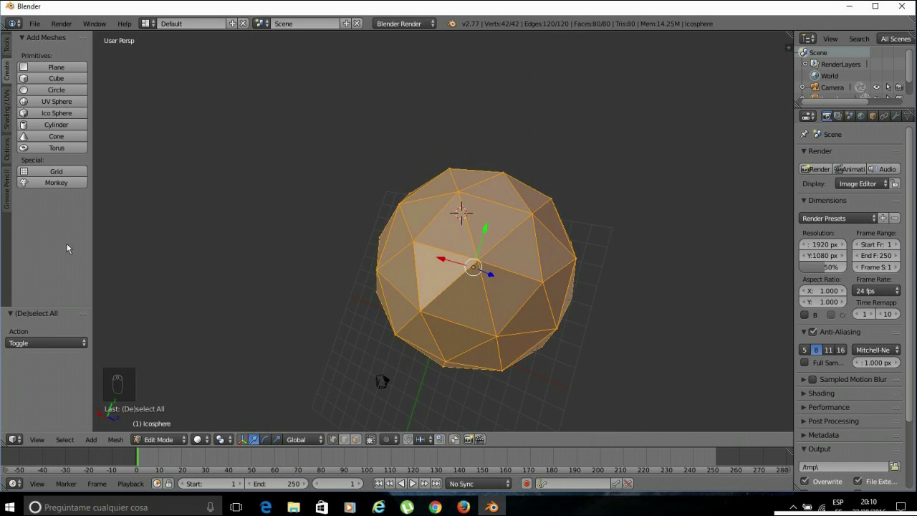
middle_drag(299, 252, 495, 274)
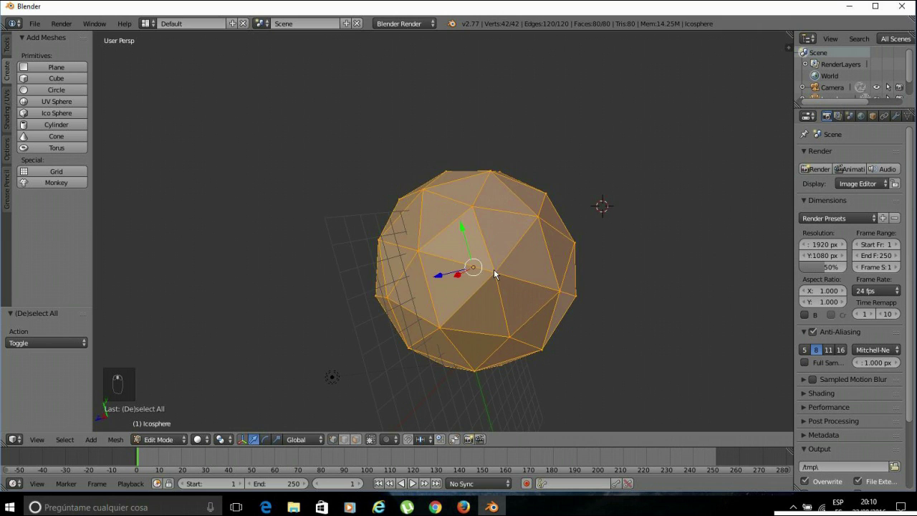
Clear the selection of the icosphere's entire mesh
key(a)
middle_drag(575, 275, 438, 325)
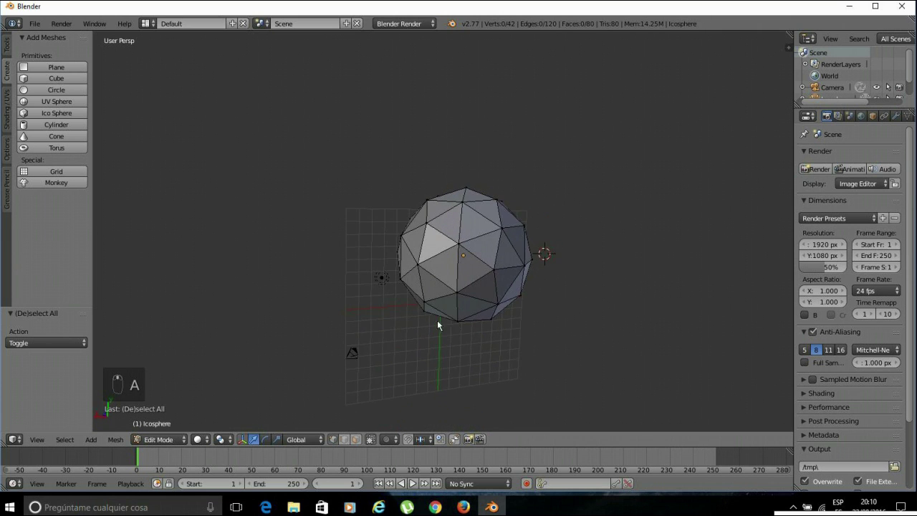
scroll(514, 323, up, 5)
scroll(537, 301, down, 2)
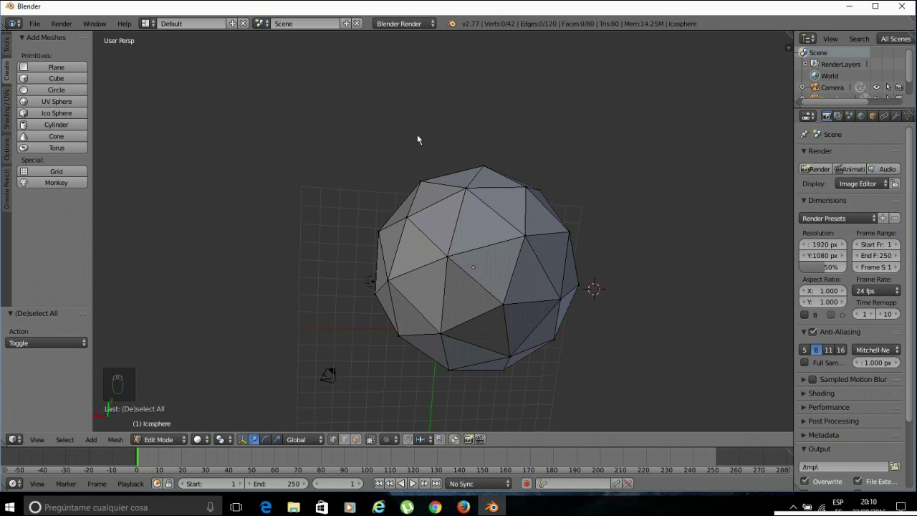
Adjust the Circle Select brush size and paint over all the visible vertices of the icosphere to select them
key(c)
scroll(419, 139, down, 4)
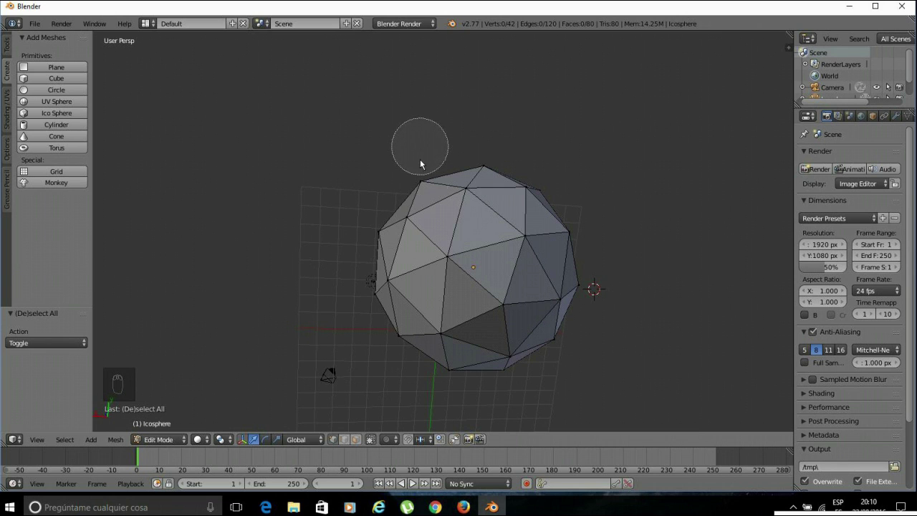
scroll(424, 204, down, 6)
scroll(425, 207, up, 5)
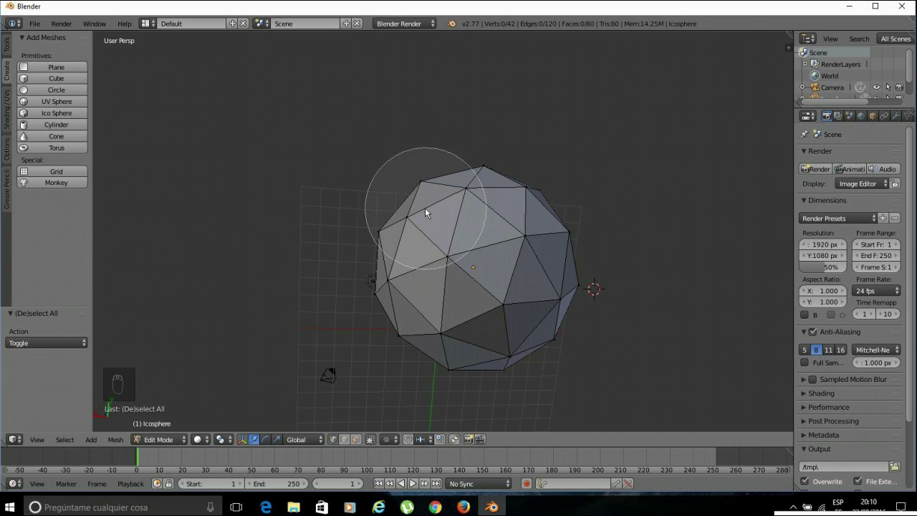
scroll(424, 208, up, 3)
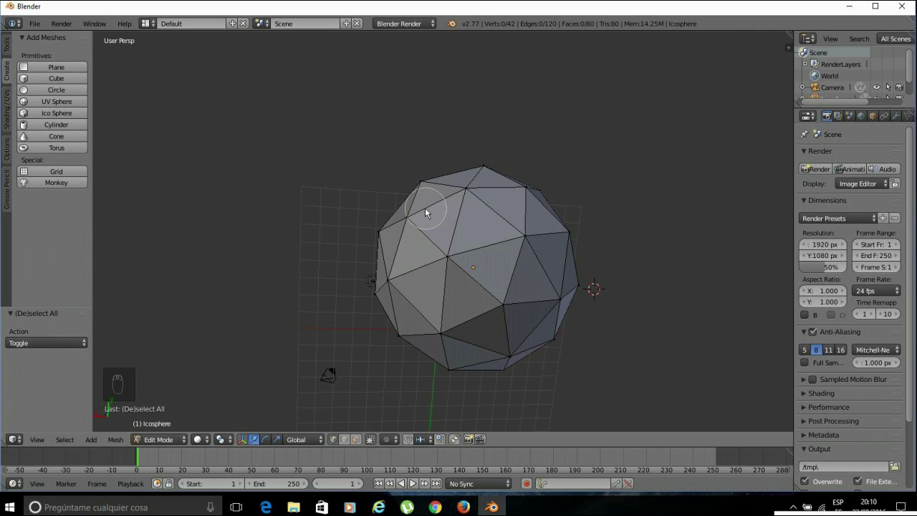
scroll(451, 172, down, 1)
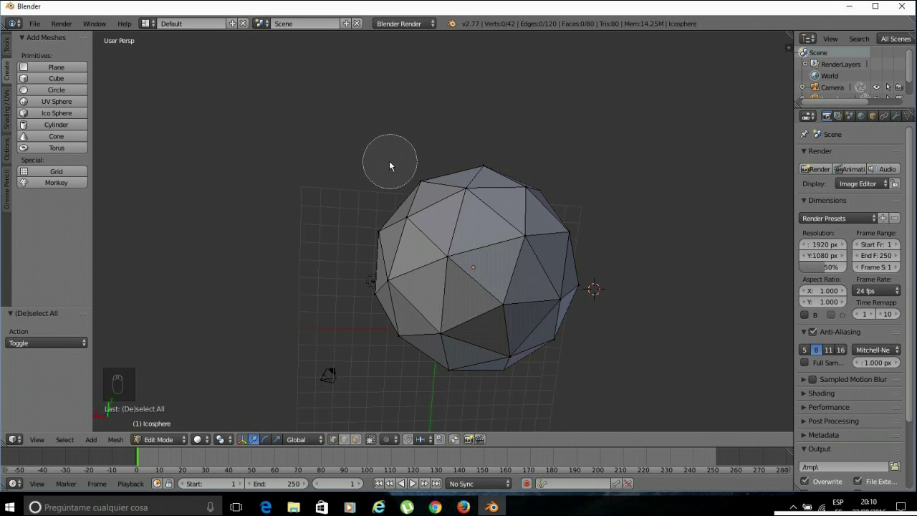
mouse_move(393, 167)
mouse_down()
mouse_move(459, 188)
mouse_move(491, 167)
mouse_move(537, 189)
mouse_move(573, 282)
mouse_move(520, 354)
mouse_move(438, 357)
mouse_move(485, 337)
mouse_move(552, 263)
mouse_move(488, 232)
mouse_move(359, 301)
mouse_move(389, 229)
mouse_move(471, 188)
mouse_move(405, 213)
mouse_move(375, 287)
mouse_move(332, 195)
mouse_up()
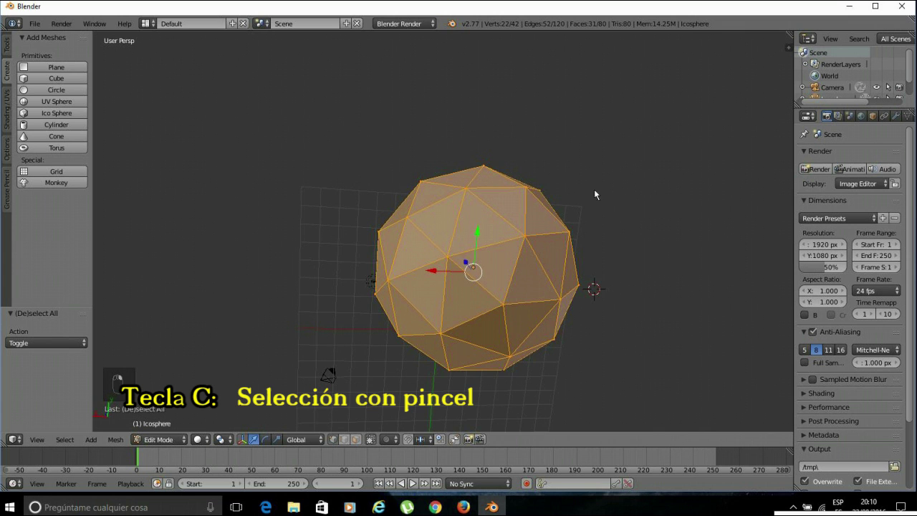
middle_drag(604, 280, 466, 247)
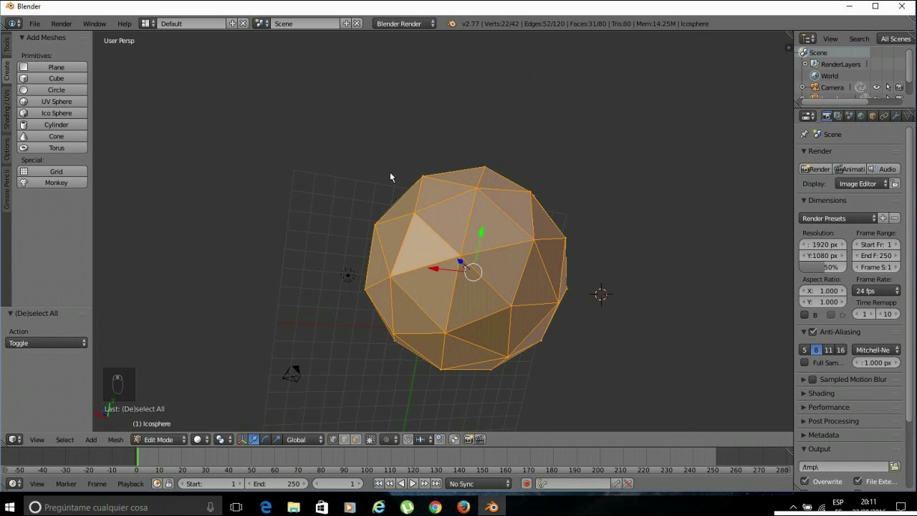
middle_drag(612, 317, 511, 297)
middle_drag(571, 349, 573, 339)
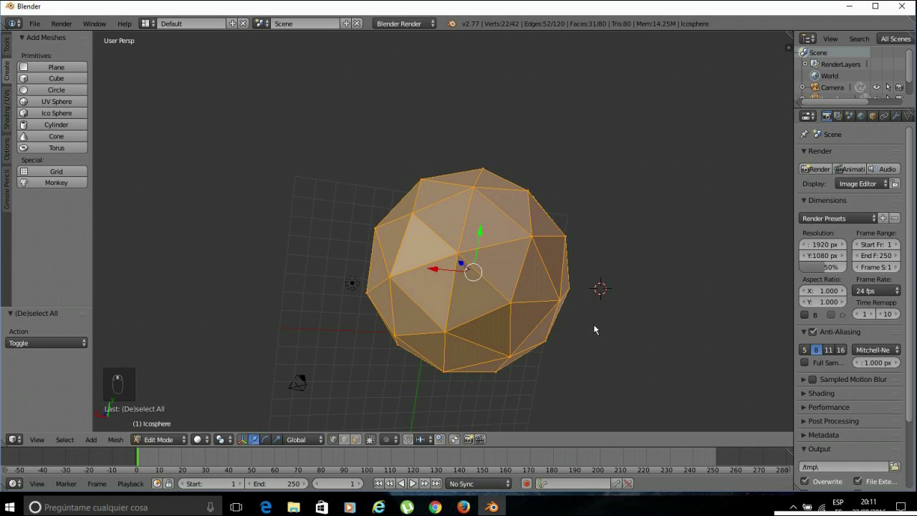
Deselect the painted vertices and view the icosphere in wireframe before returning to solid shading
key(a)
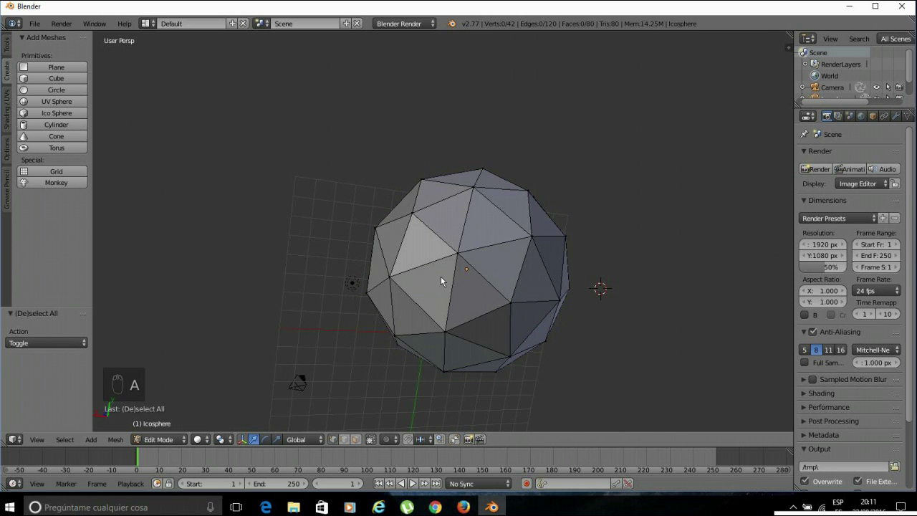
middle_drag(637, 352, 670, 383)
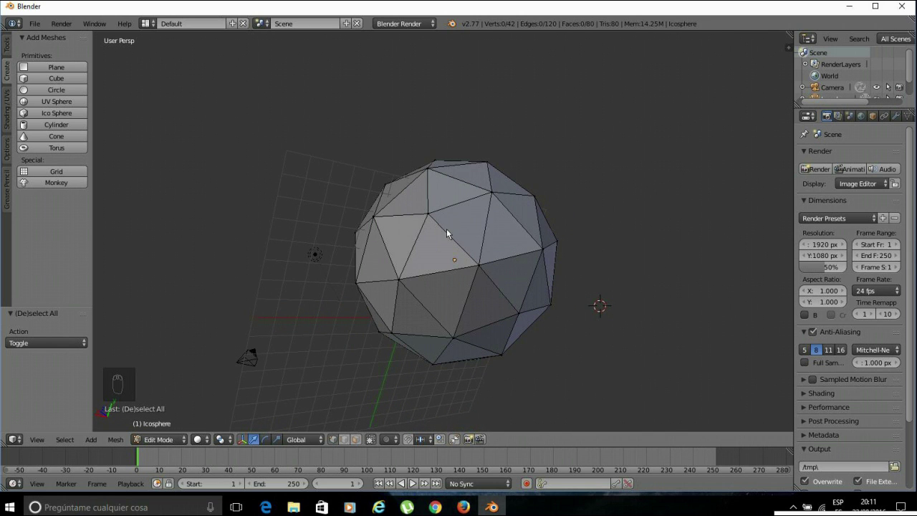
key(z)
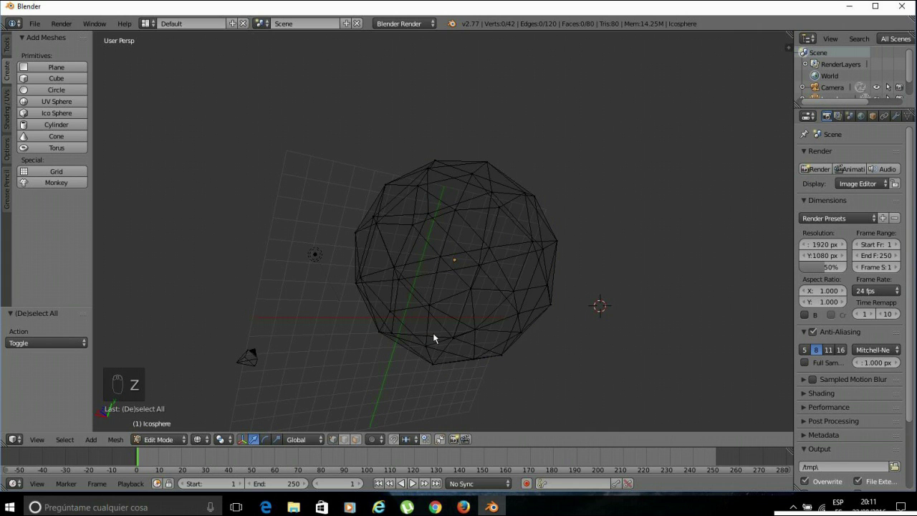
middle_drag(606, 350, 410, 307)
scroll(536, 305, down, 2)
scroll(513, 314, up, 4)
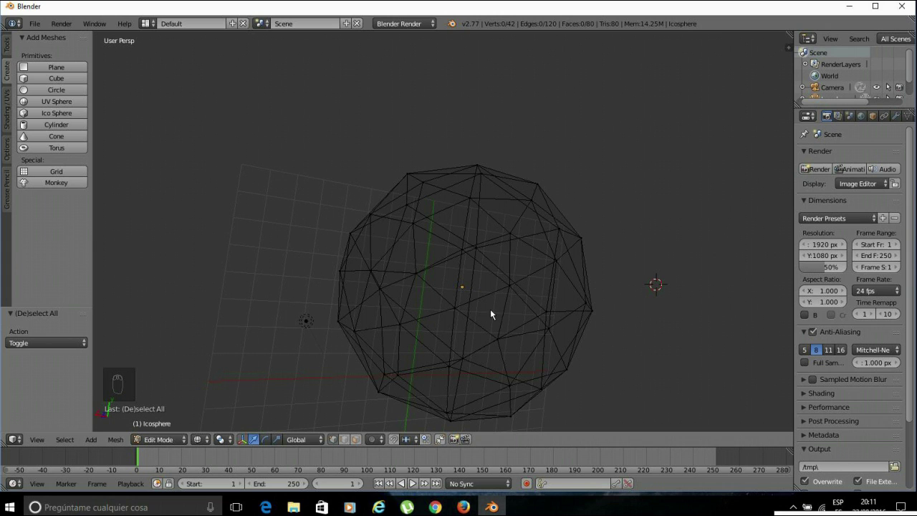
key(z)
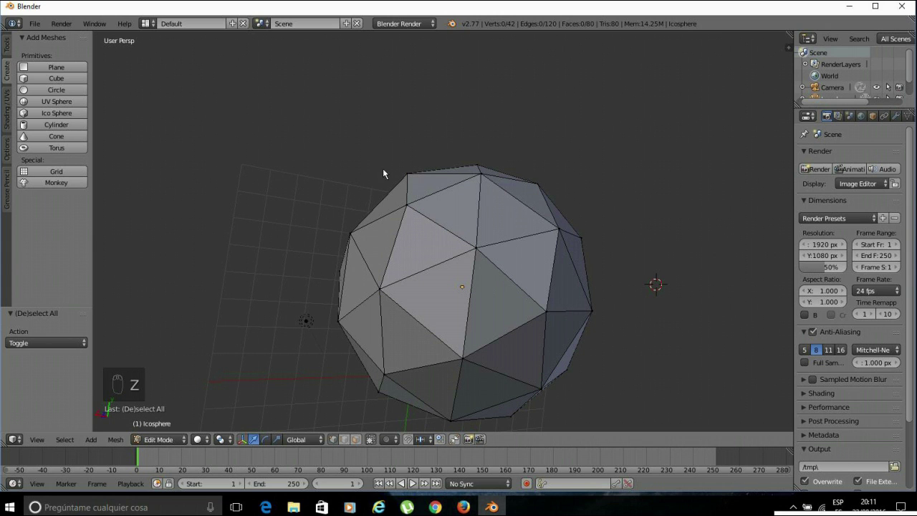
Box-select the visible vertices in the upper part of the icosphere in solid shading
key(b)
drag(289, 110, 664, 341)
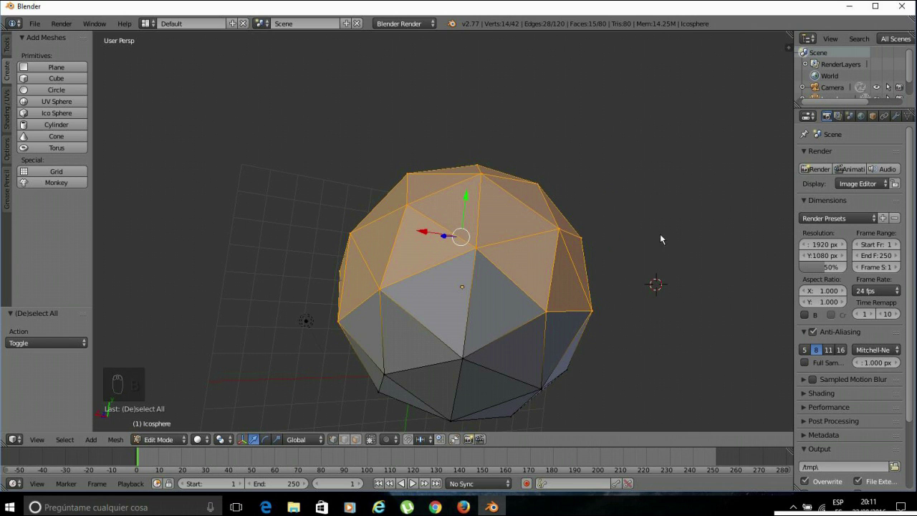
middle_drag(700, 267, 430, 243)
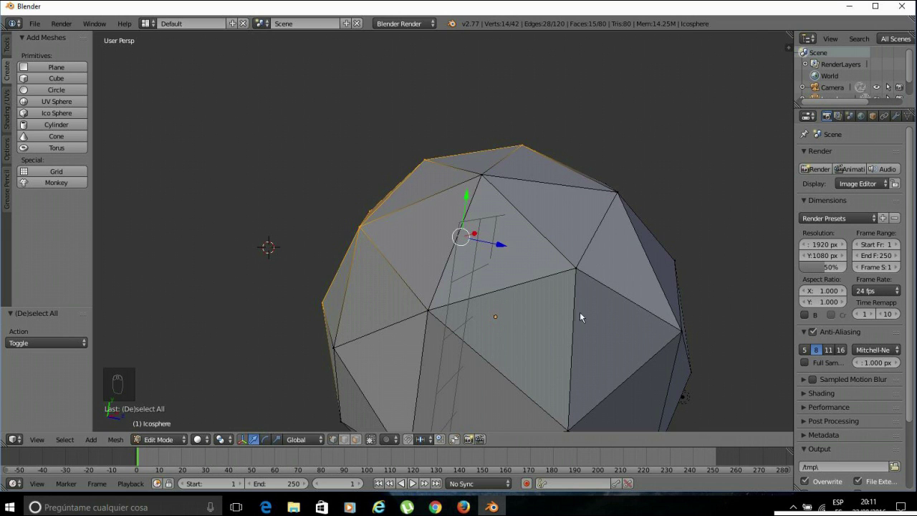
Clear the current selection and box-select the front and back vertices in the icosphere's upper part in wireframe view
middle_drag(225, 246, 481, 268)
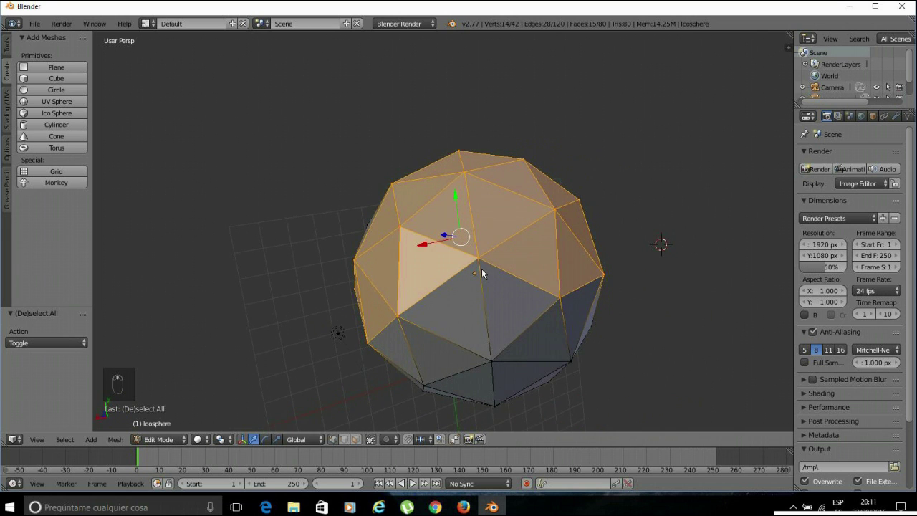
key(a)
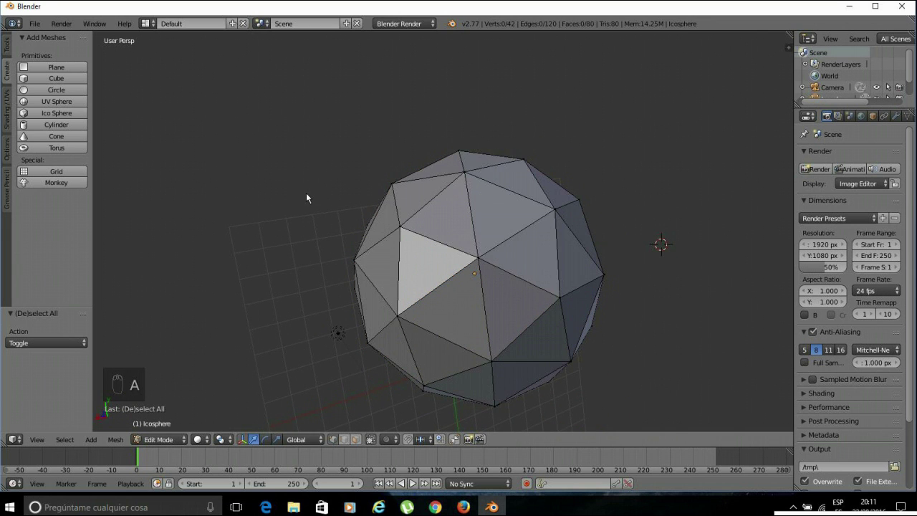
key(z)
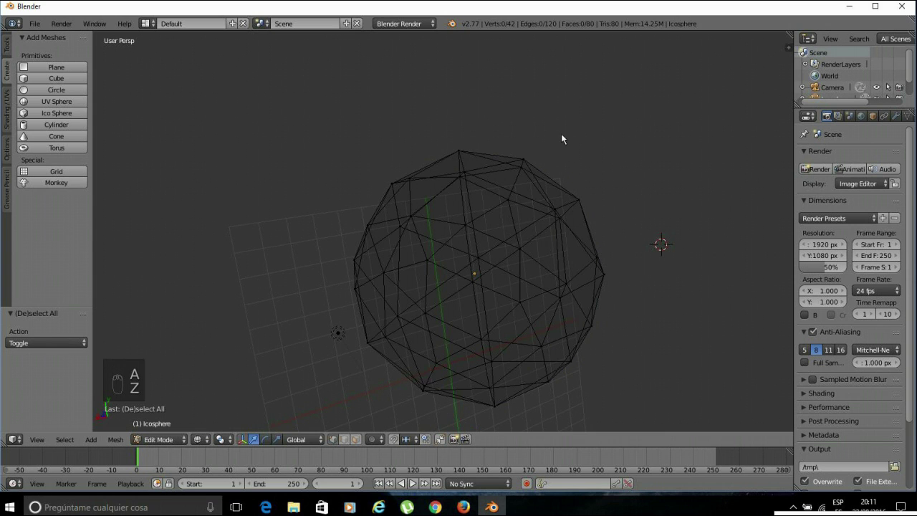
key(b)
drag(260, 321, 669, 93)
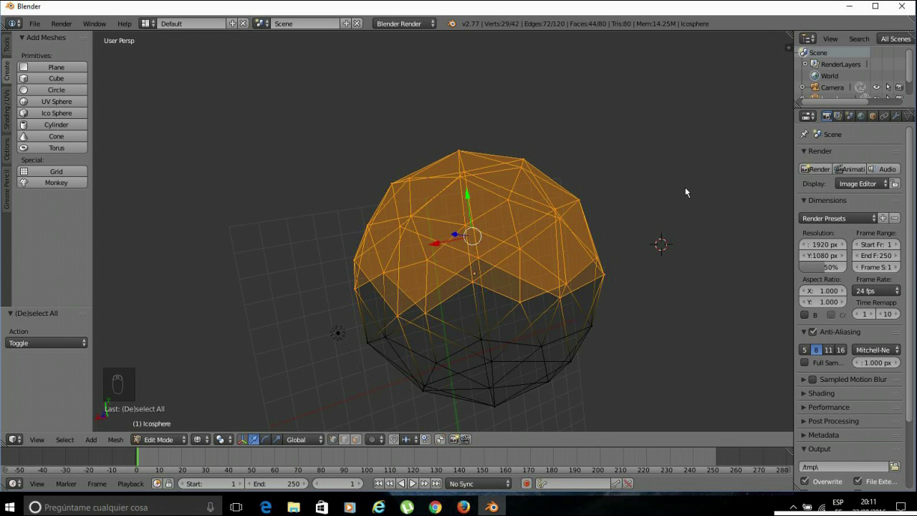
Return the icosphere to solid shading and examine the selected vertices from several sides
key(z)
mouse_move(685, 187)
middle_down()
mouse_move(421, 196)
mouse_move(287, 222)
mouse_move(688, 230)
mouse_move(256, 234)
mouse_move(237, 266)
mouse_move(649, 239)
mouse_move(654, 252)
mouse_move(638, 264)
middle_up()
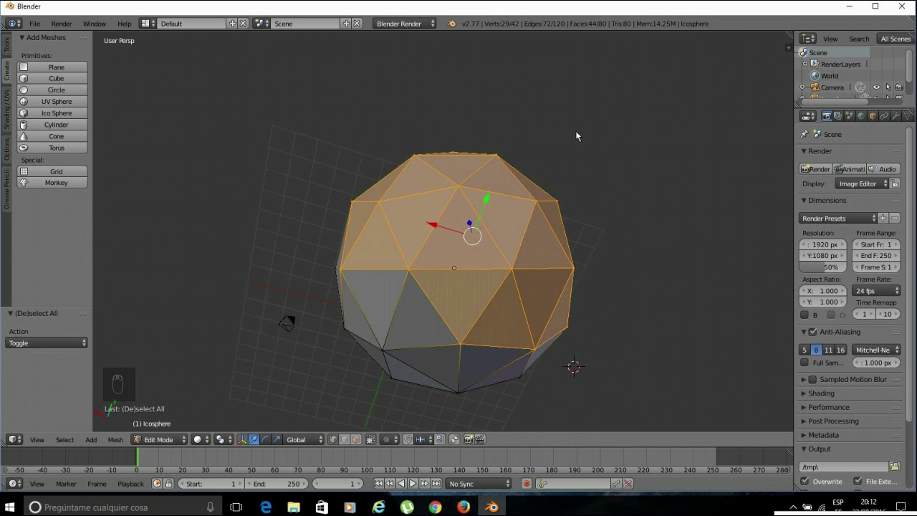
scroll(574, 139, down, 2)
middle_drag(604, 153, 602, 107)
scroll(571, 303, down, 1)
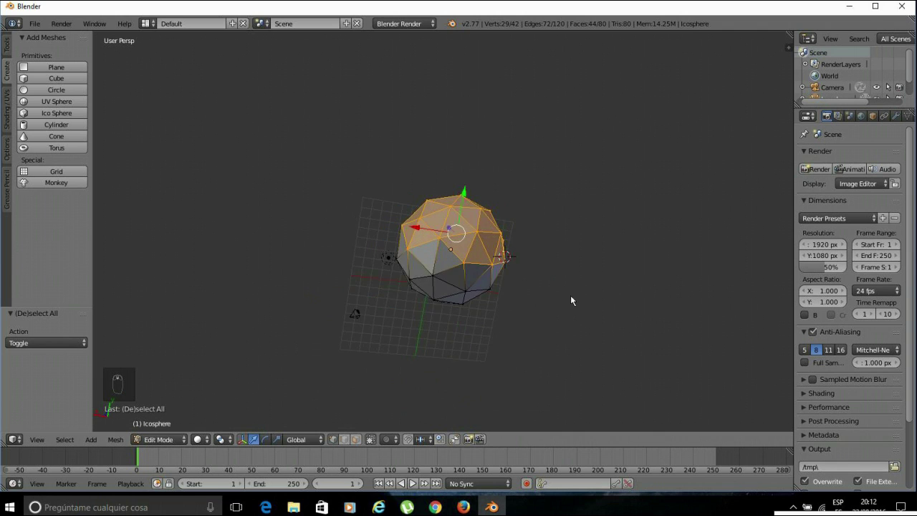
scroll(573, 154, up, 3)
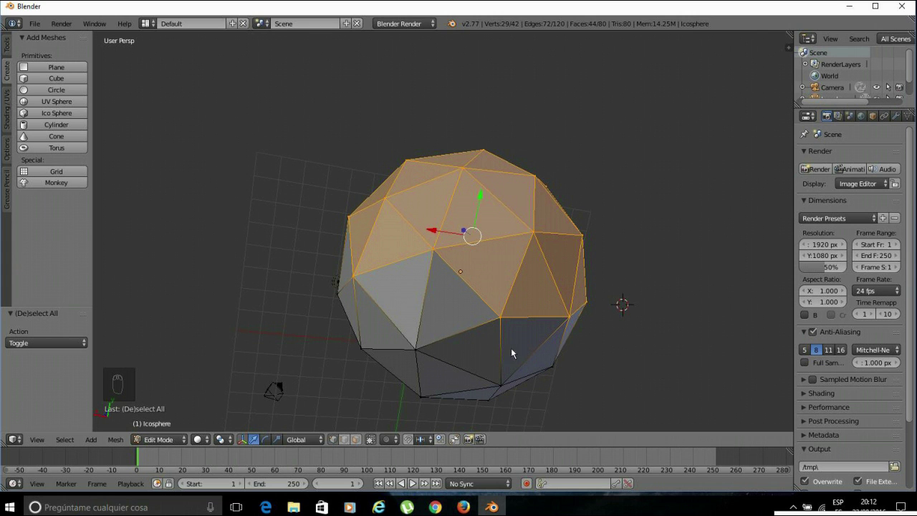
middle_drag(622, 367, 614, 364)
middle_drag(418, 137, 430, 217)
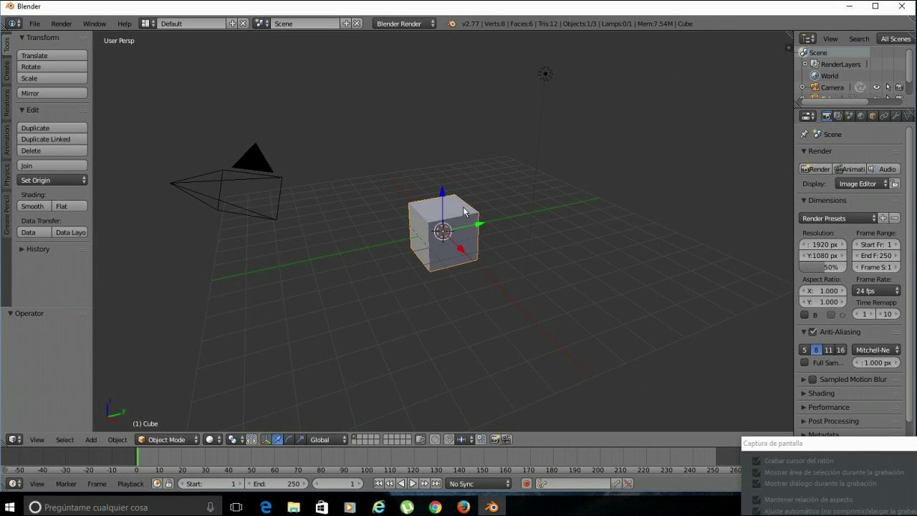
Delete the default cube and import right temporal bone.stl from the ACL folder inside Reconstrucciones 3D
key(x)
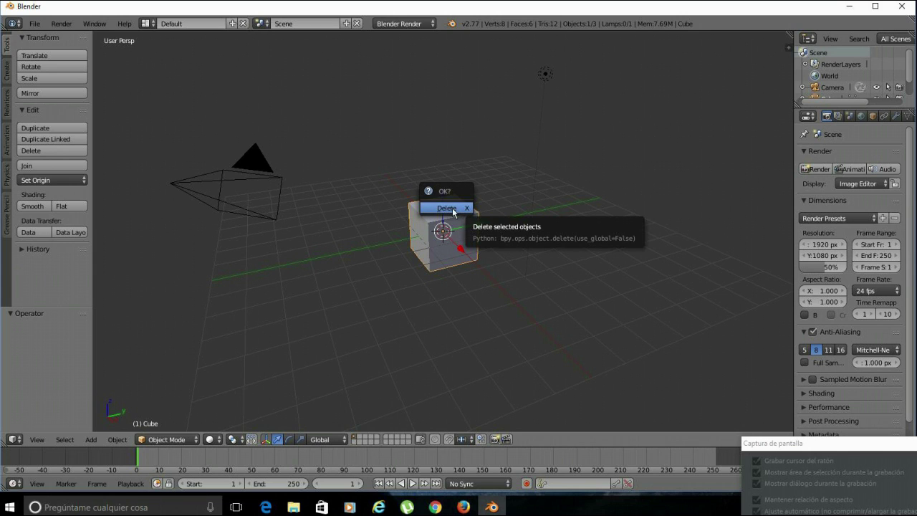
click(450, 209)
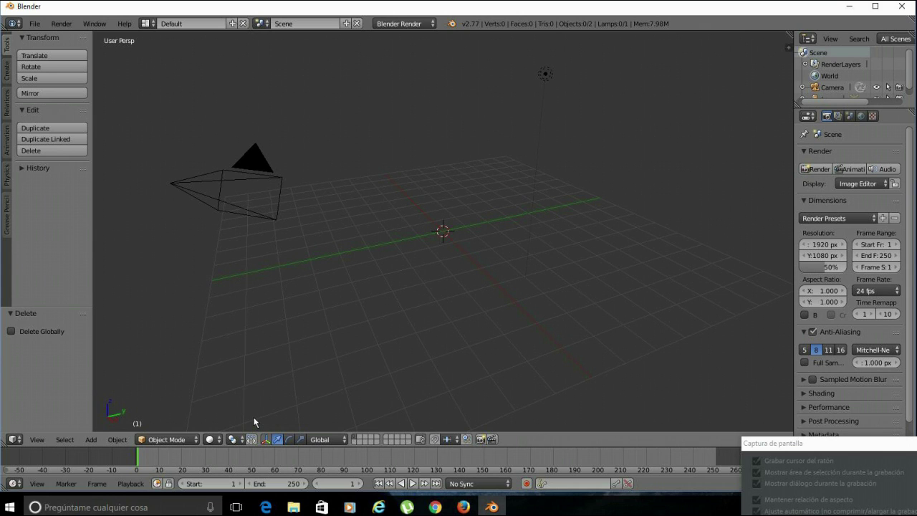
click(34, 25)
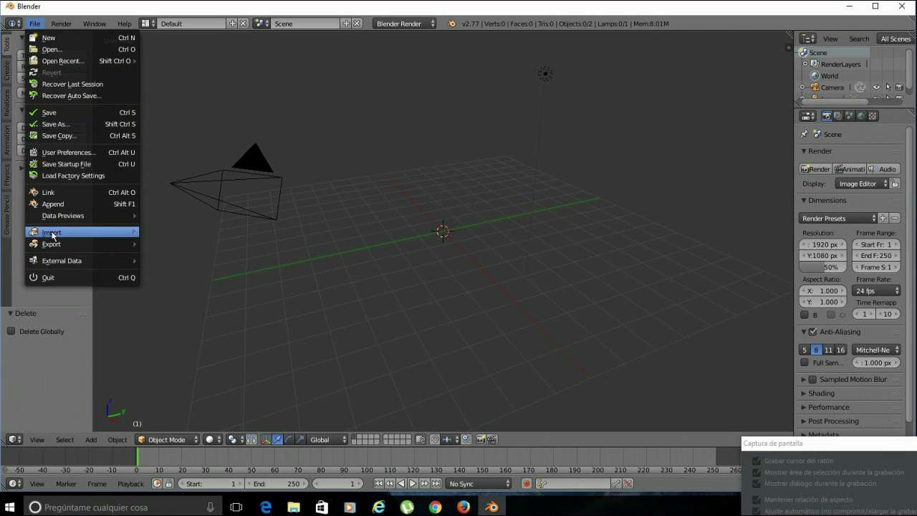
mouse_move(52, 235)
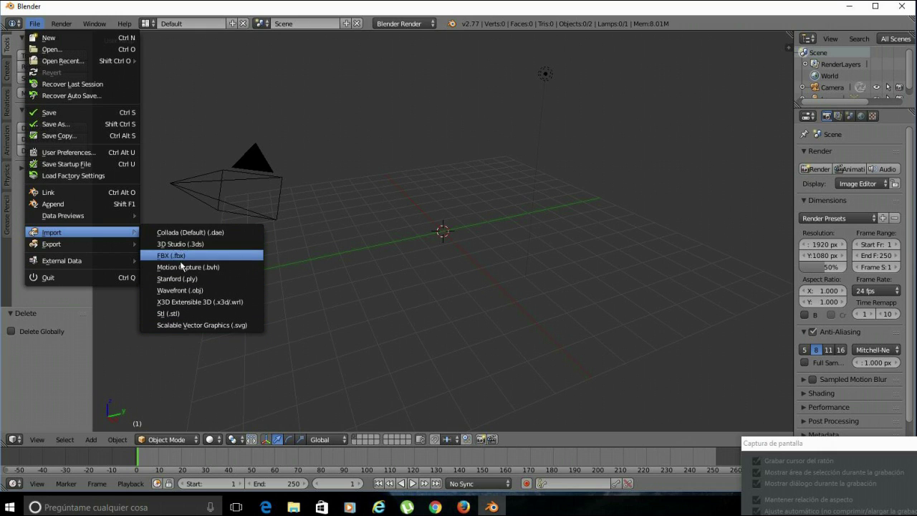
click(170, 313)
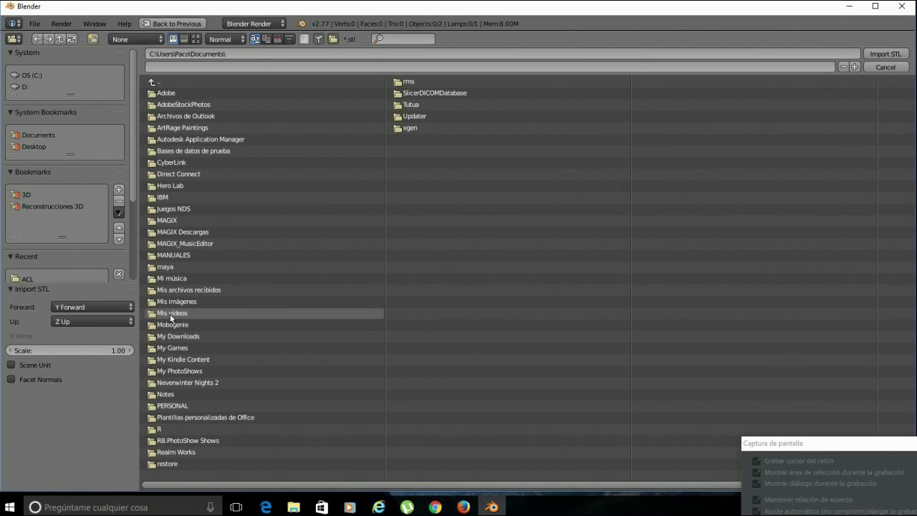
click(47, 205)
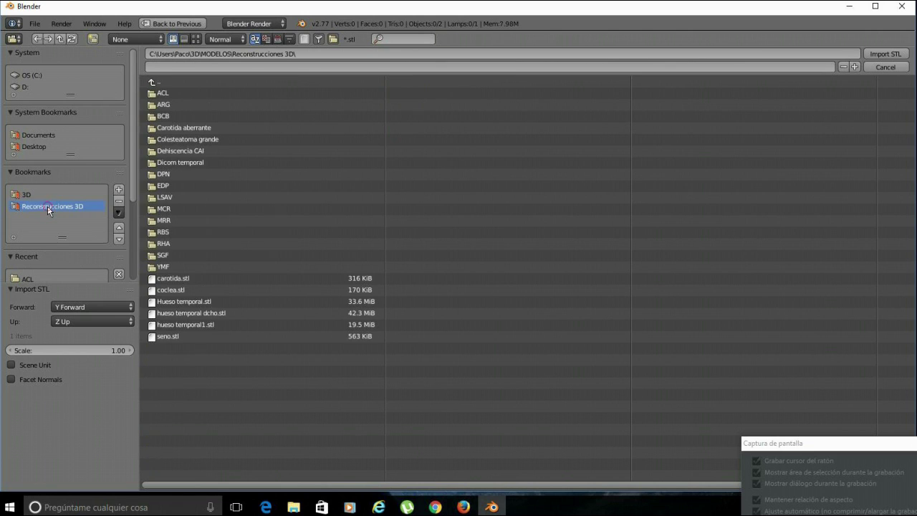
click(158, 93)
click(173, 93)
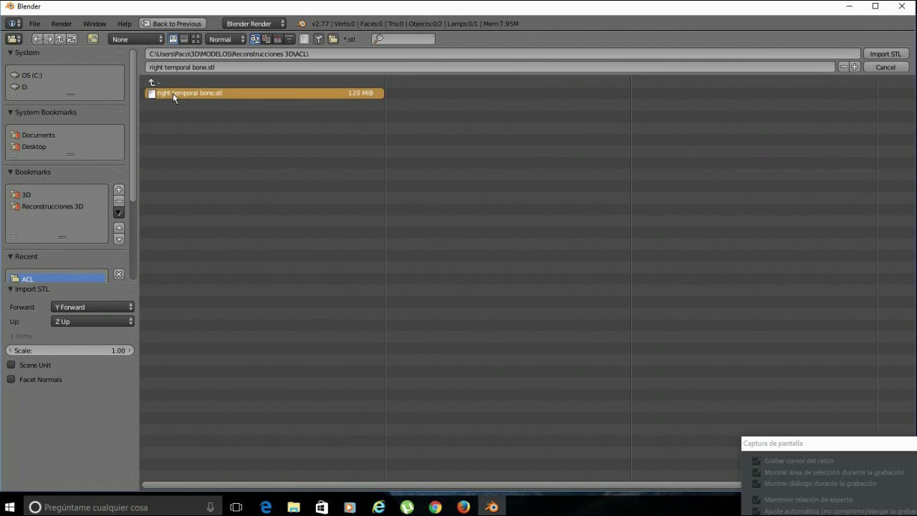
click(883, 56)
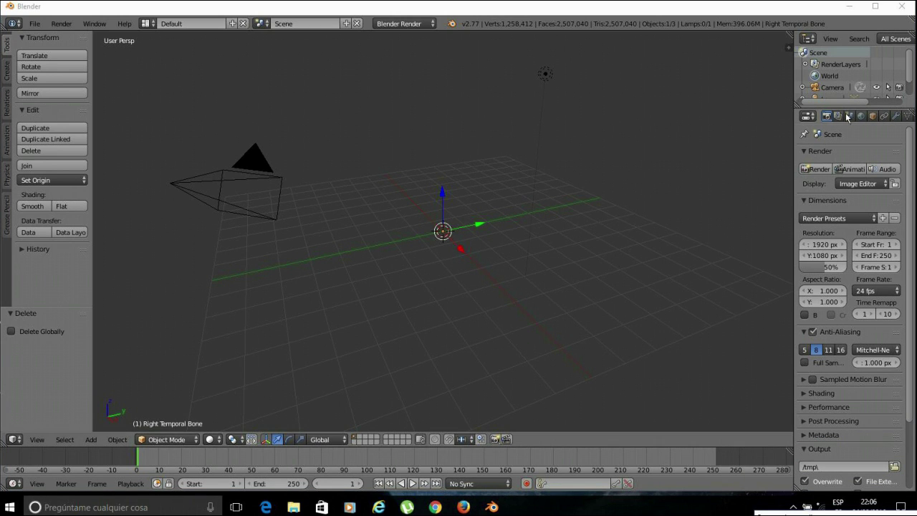
Enlarge the Outliner to list all scene objects, and bring the whole imported temporal bone into view to examine it
drag(850, 111, 851, 146)
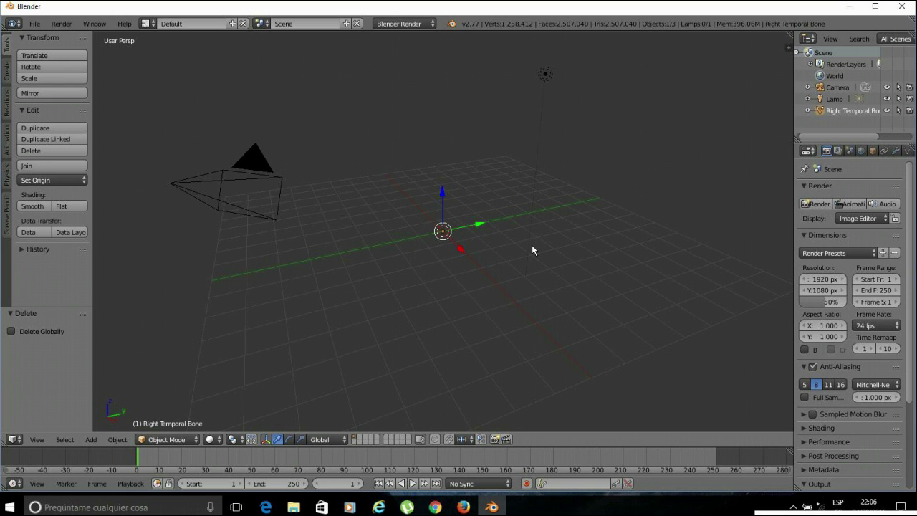
scroll(532, 247, down, 6)
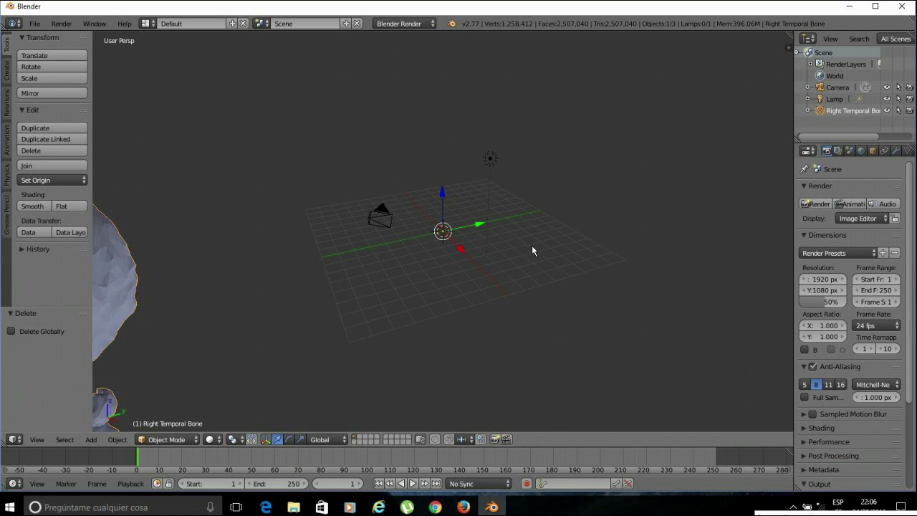
scroll(533, 247, down, 8)
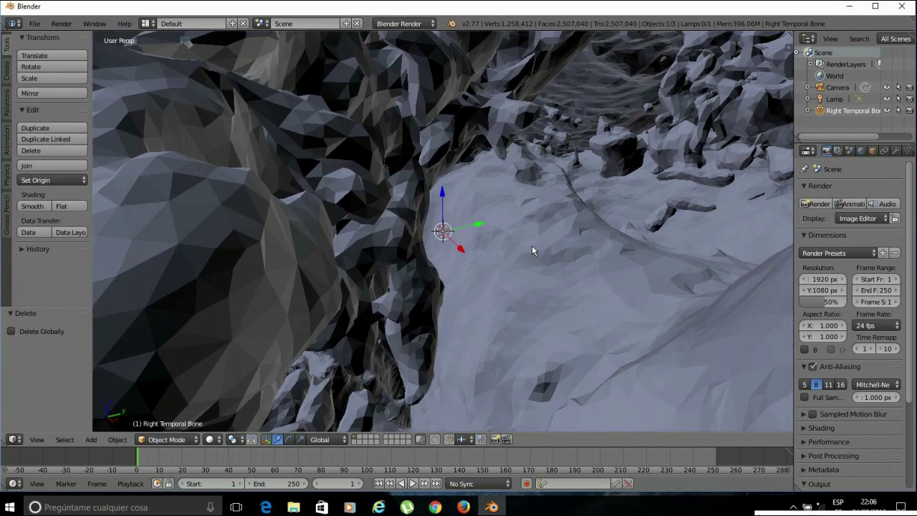
scroll(532, 247, down, 8)
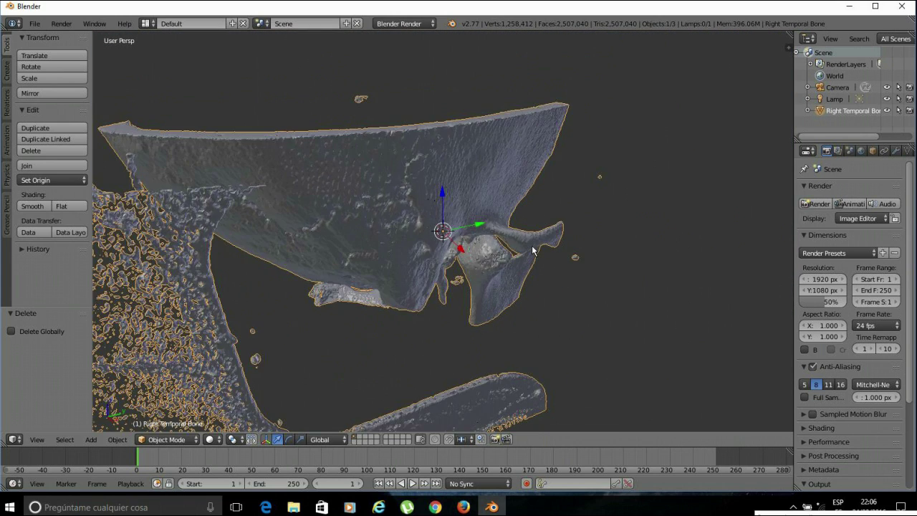
scroll(532, 247, down, 4)
scroll(532, 247, up, 3)
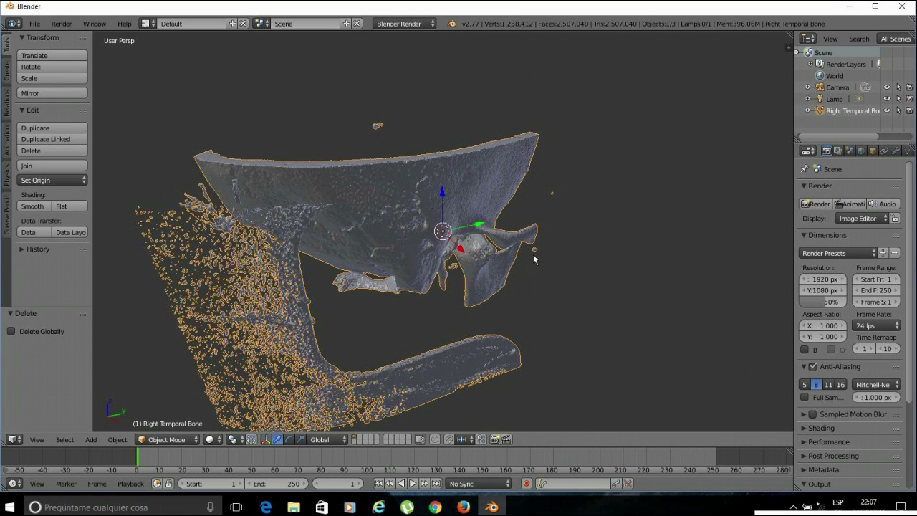
scroll(422, 252, down, 2)
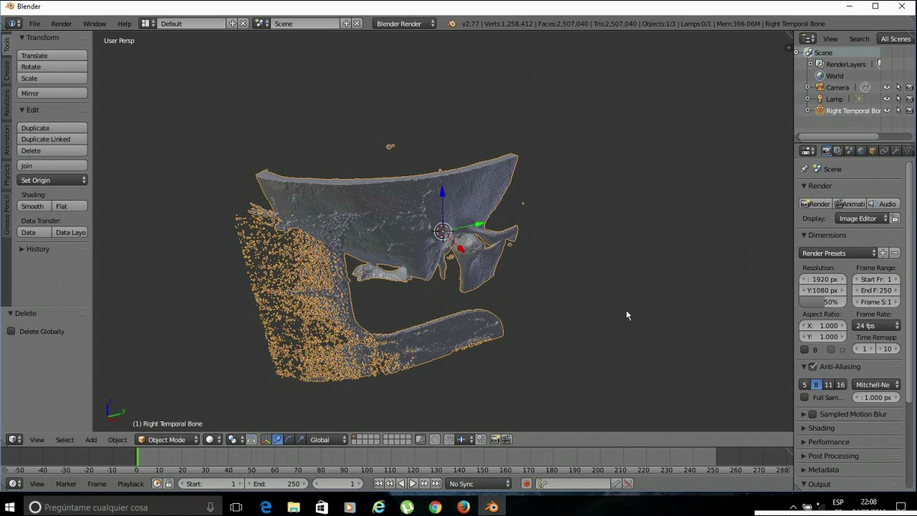
middle_drag(627, 315, 562, 259)
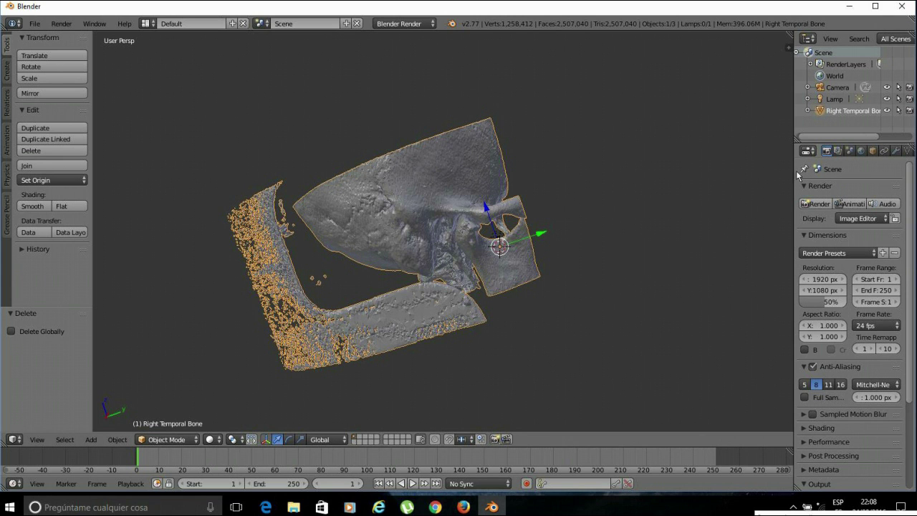
Widen the Properties editor and add a Decimate modifier to the Right Temporal Bone object
drag(794, 167, 745, 170)
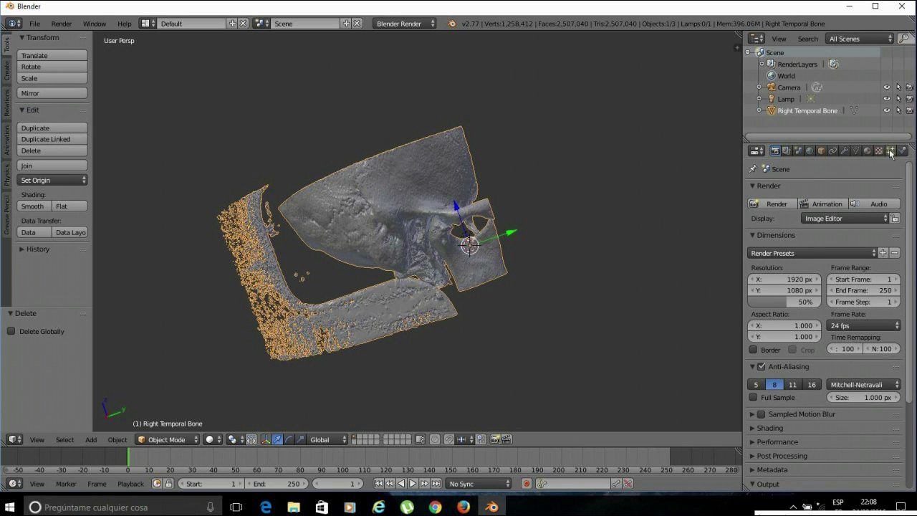
click(845, 152)
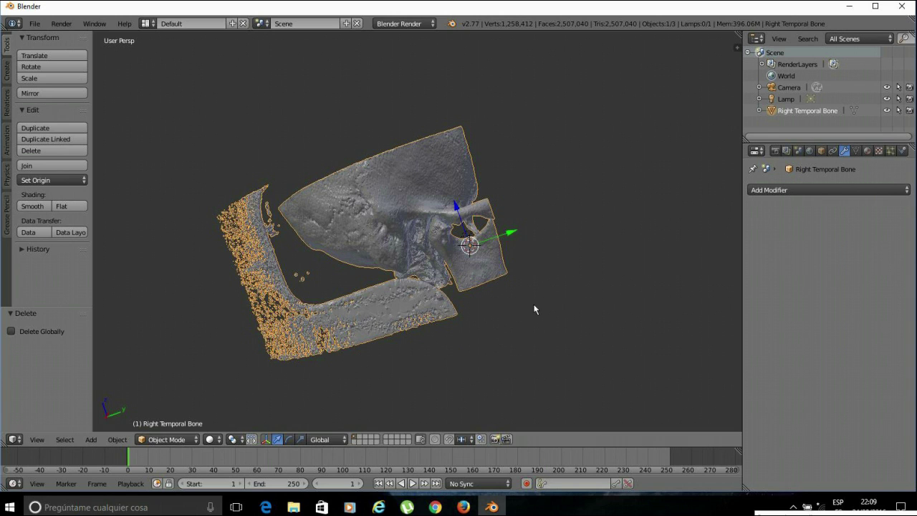
click(791, 191)
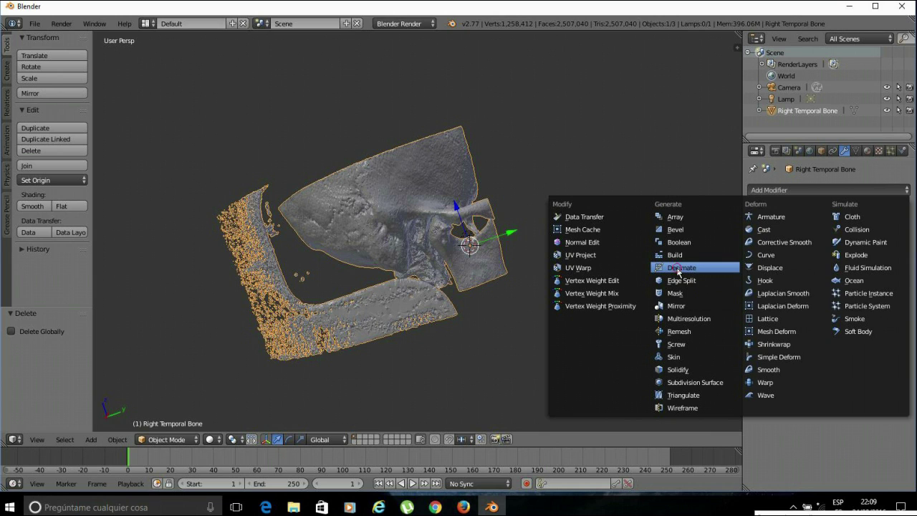
click(677, 271)
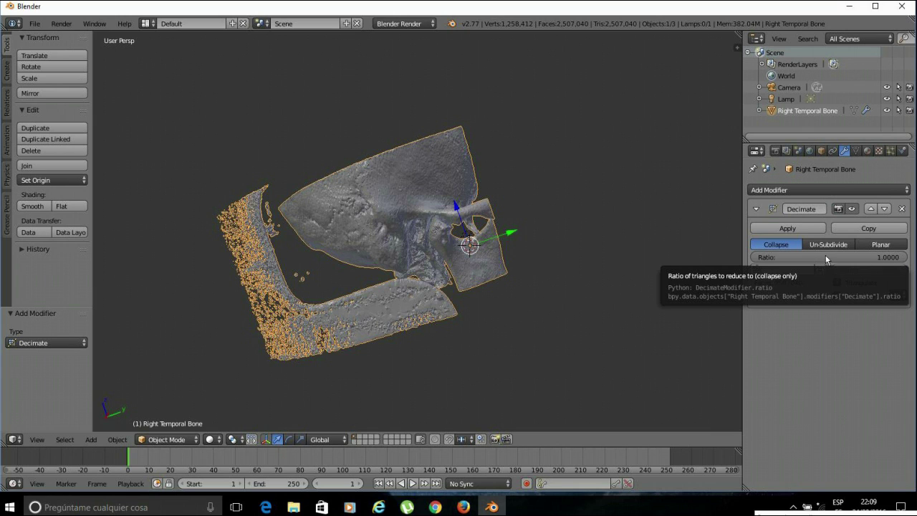
Set the Decimate ratio to 0.4 and apply the modifier to the temporal bone mesh
click(882, 263)
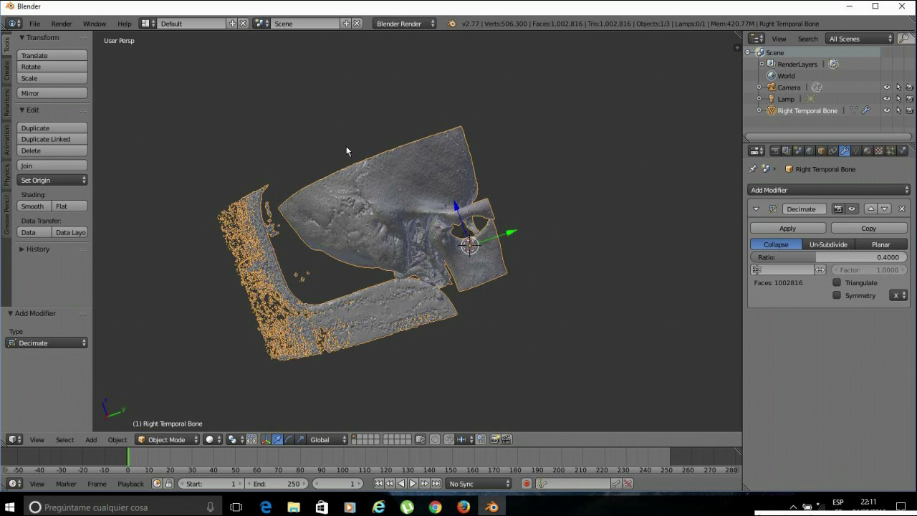
click(789, 228)
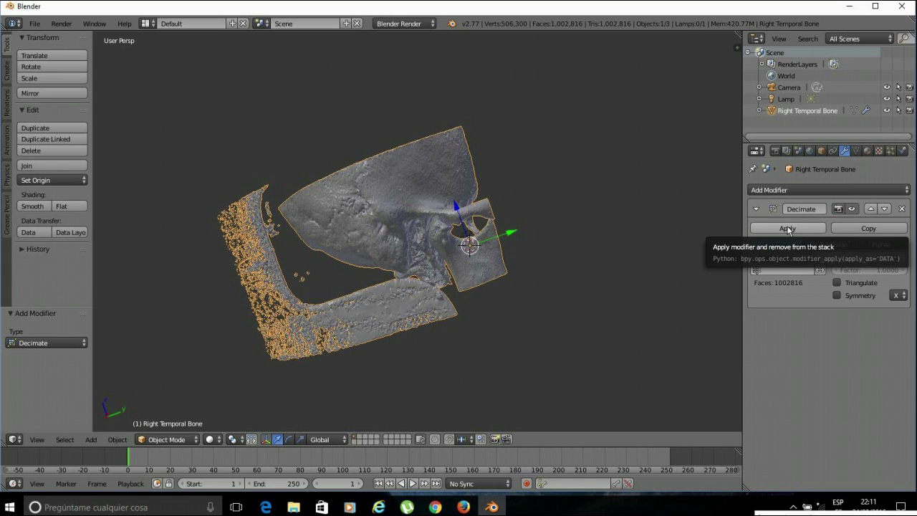
click(789, 229)
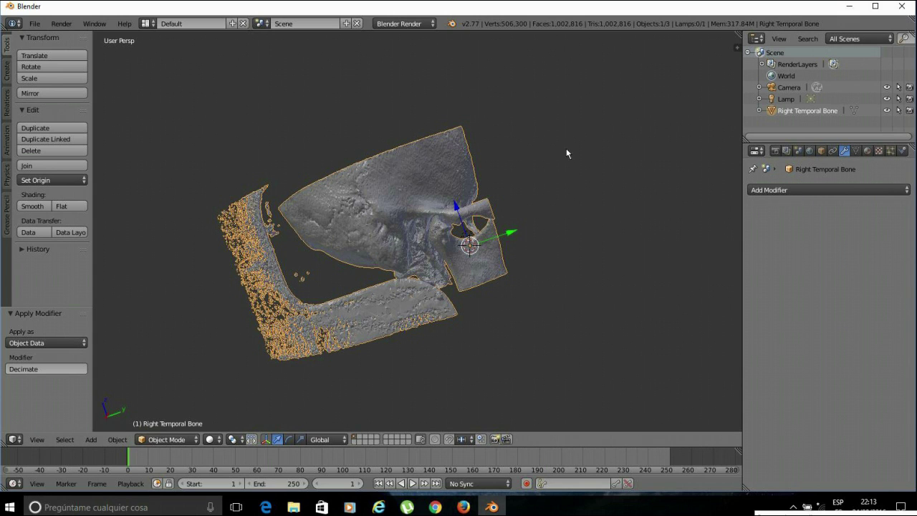
Examine the decimated temporal bone's inner and outer surfaces from several sides to judge its shape and orientation
middle_drag(506, 277, 500, 370)
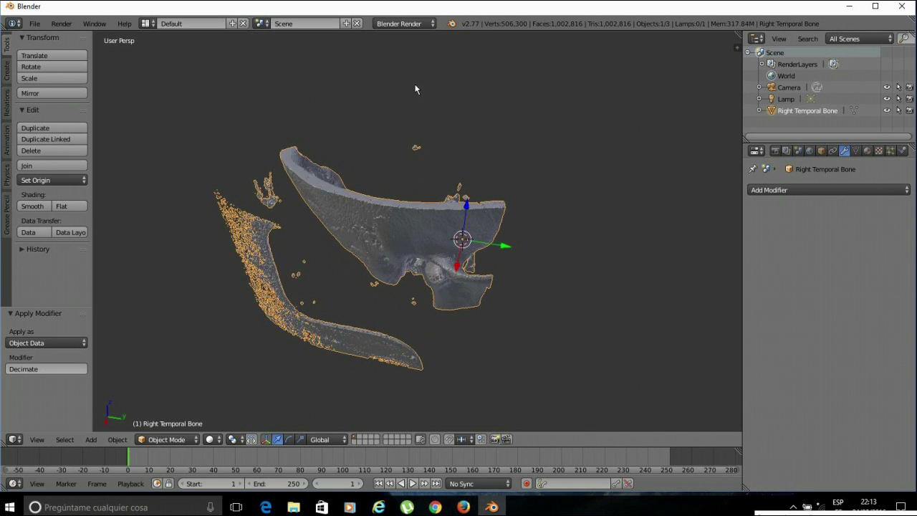
middle_drag(411, 96, 490, 213)
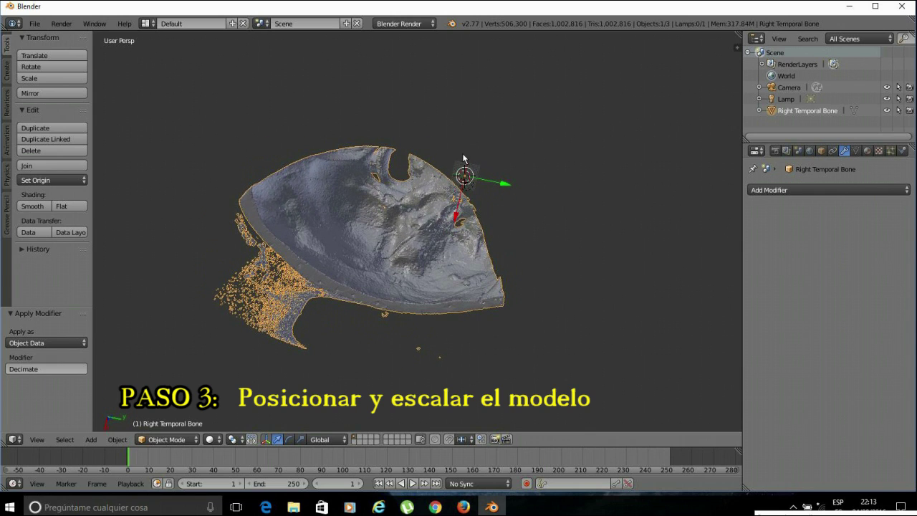
scroll(549, 192, up, 7)
scroll(551, 190, down, 3)
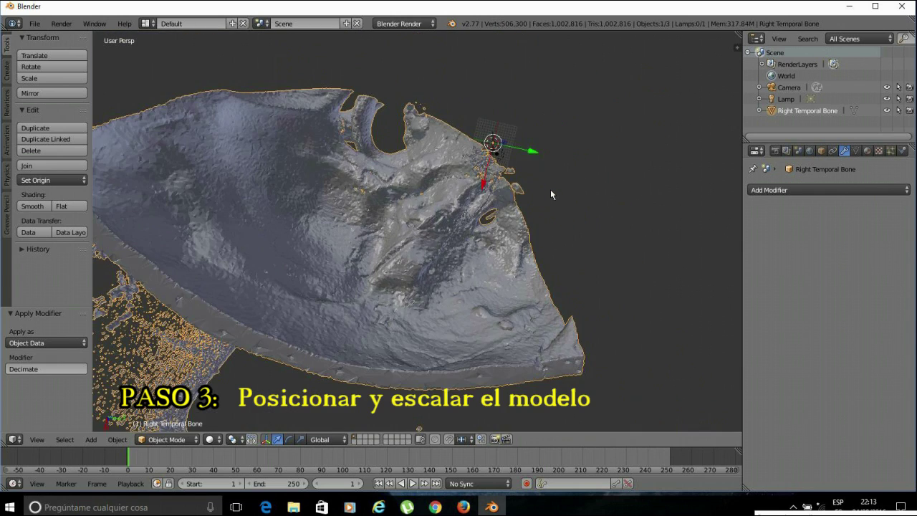
middle_drag(376, 265, 463, 228)
scroll(380, 259, down, 3)
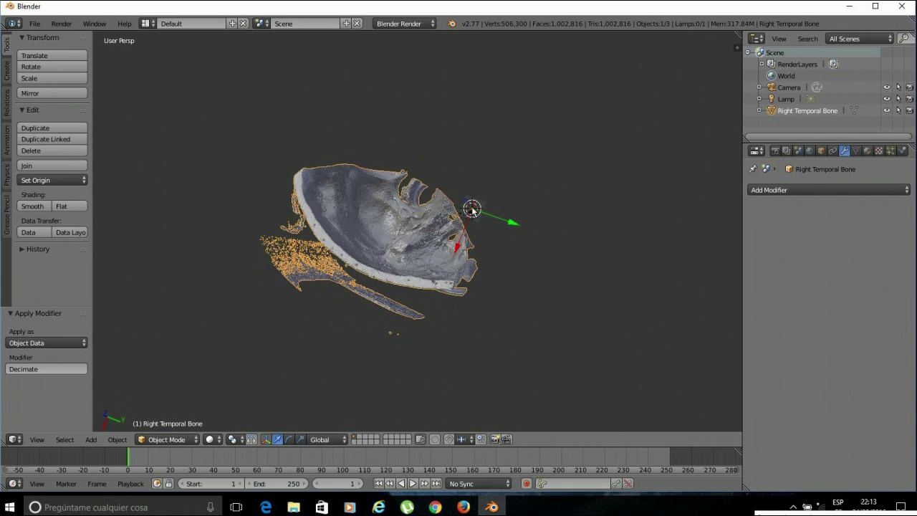
mouse_move(409, 325)
middle_down()
mouse_move(408, 348)
mouse_move(426, 358)
mouse_move(383, 278)
middle_up()
middle_drag(347, 254, 395, 138)
middle_drag(511, 154, 453, 314)
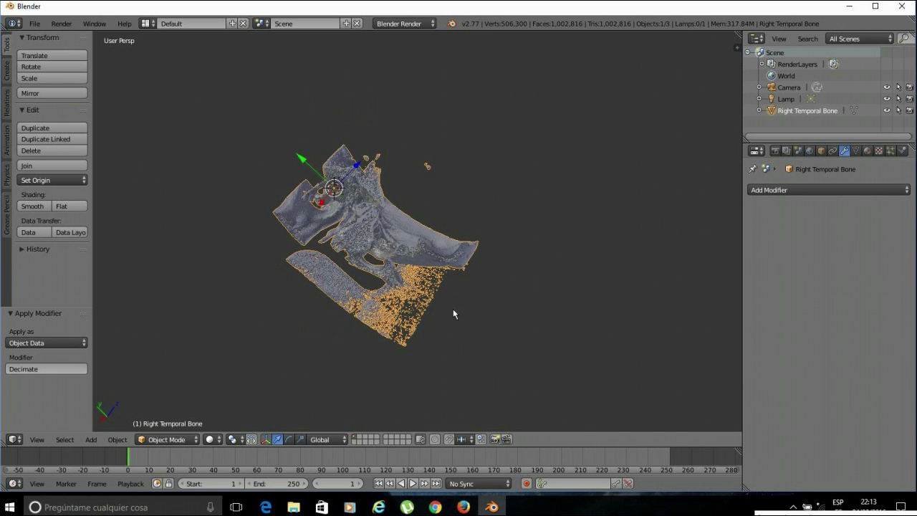
Examine the temporal bone from the front, right, top and bottom views to judge its orientation
middle_drag(490, 99, 402, 284)
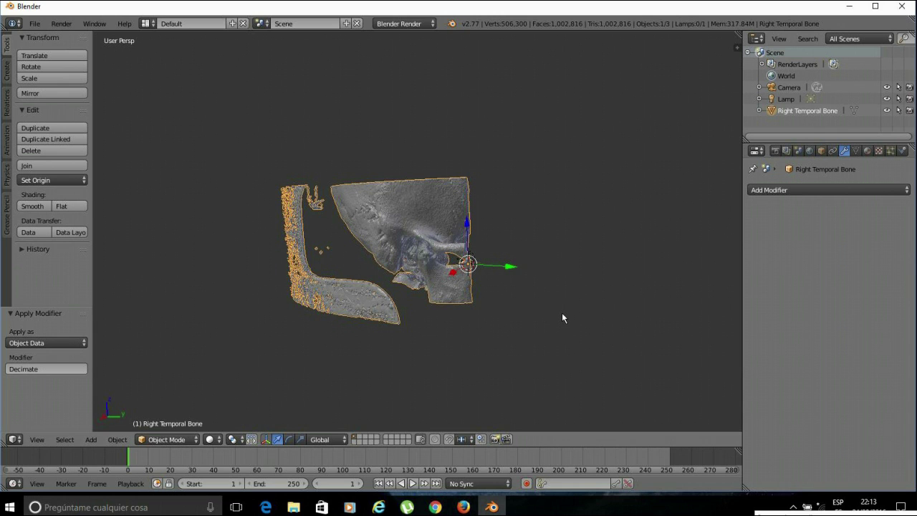
key(KP_1)
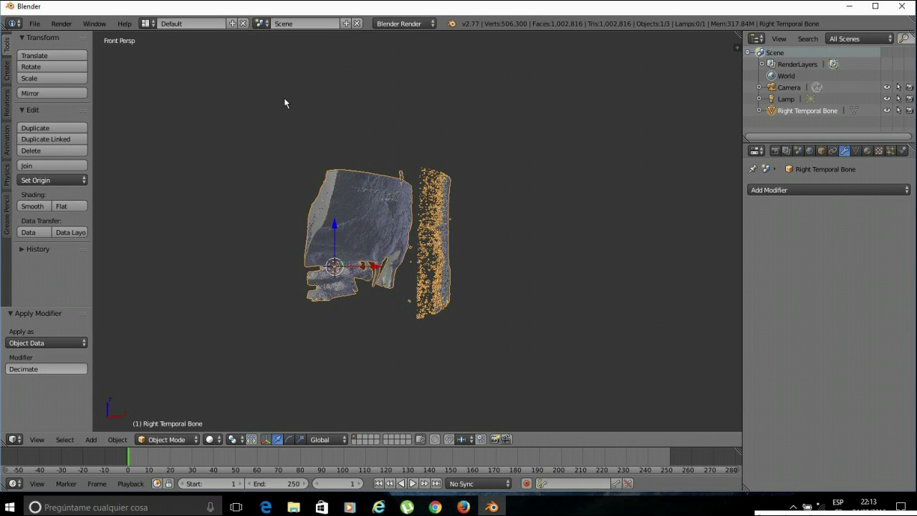
key(KP_3)
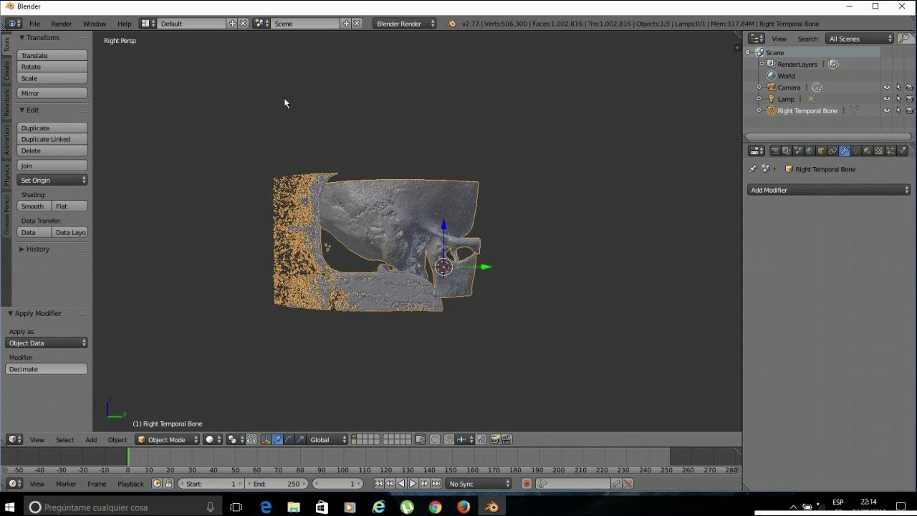
key(KP_7)
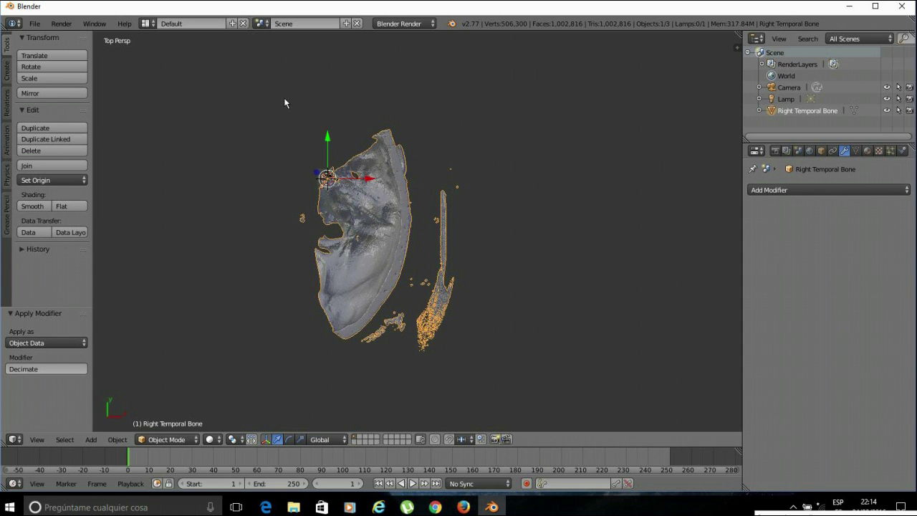
key(KP_3)
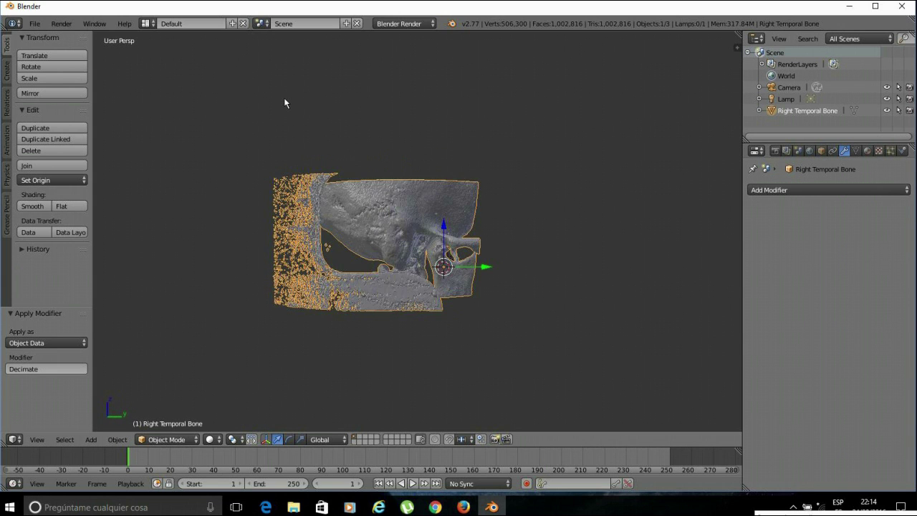
key(KP_7)
key(ctrl+KP_7)
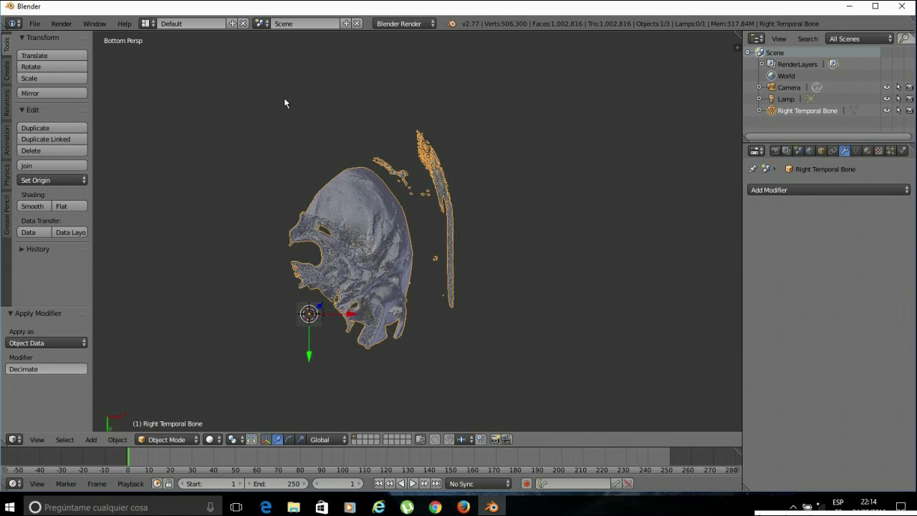
key(KP_1)
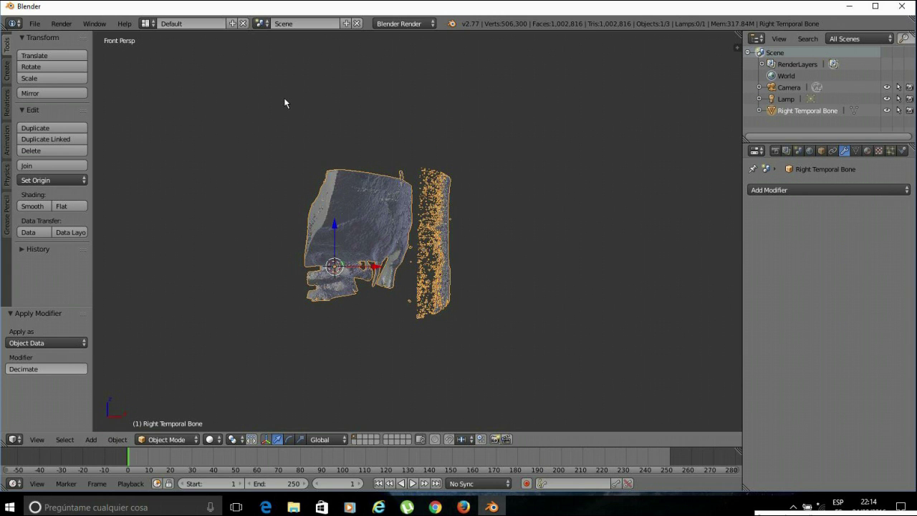
Scale the temporal bone down uniformly to about 0.082 in the top view
key(KP_7)
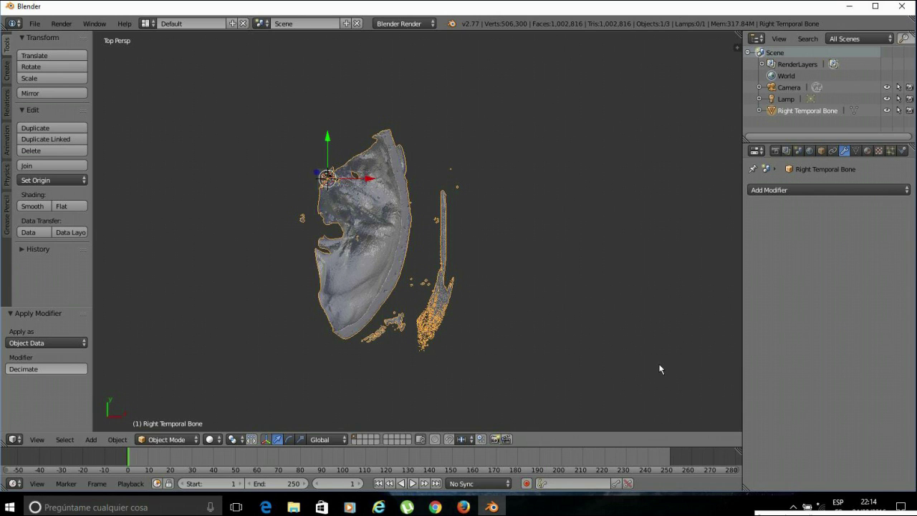
key(s)
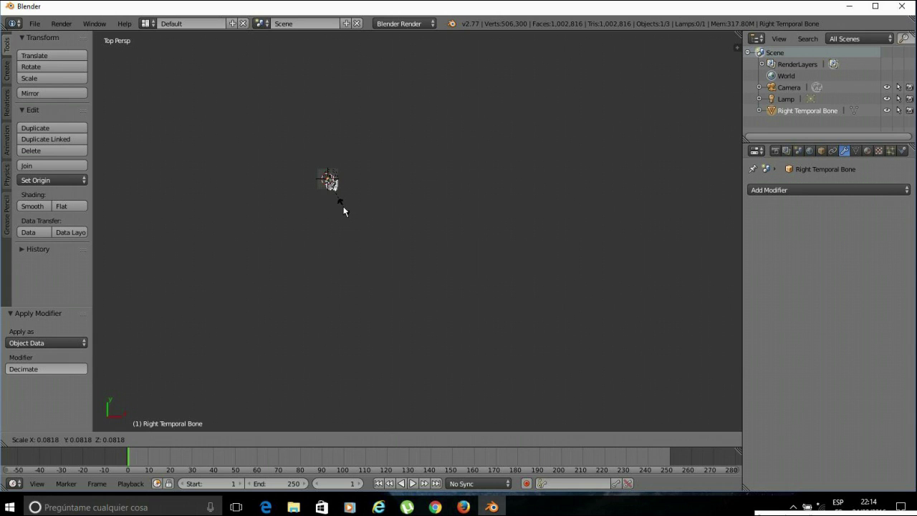
click(344, 207)
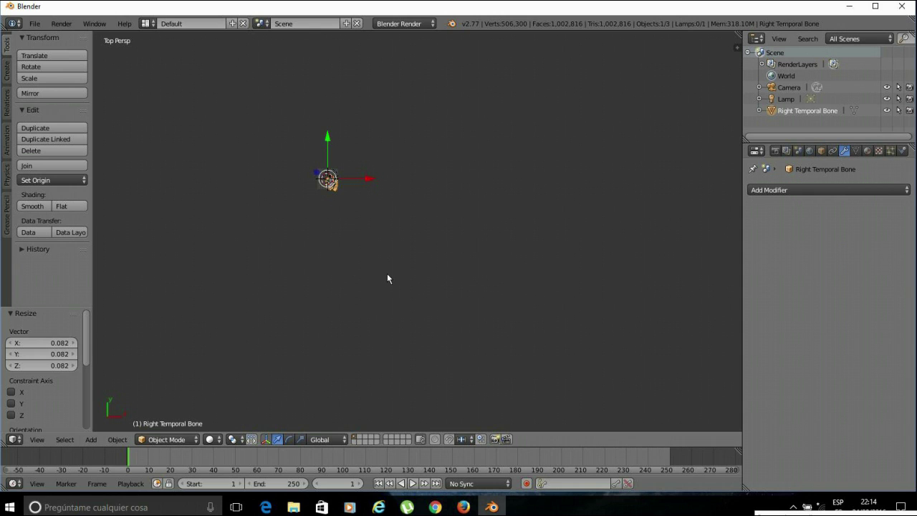
Move the scaled bone in the top view by about -2.849 in X and 3.376 in Y, centring it over the grid
scroll(387, 275, up, 8)
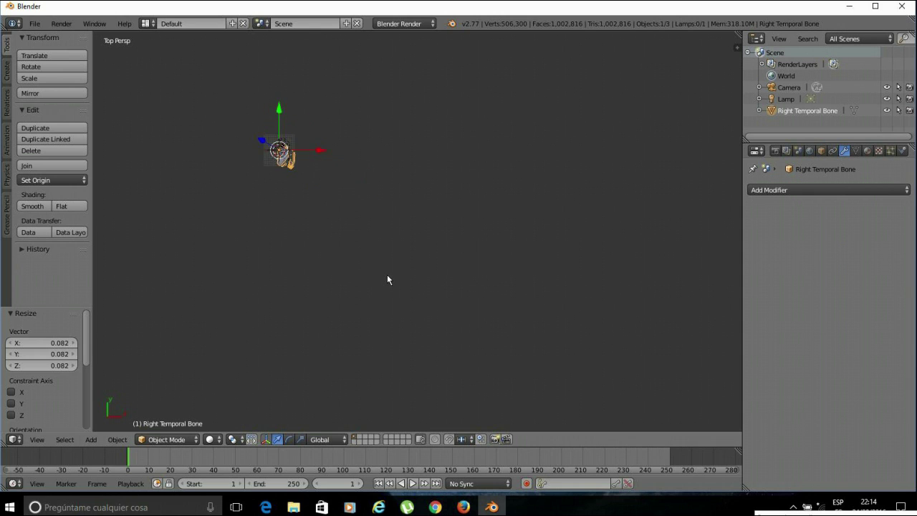
shift+middle_drag(223, 186, 435, 313)
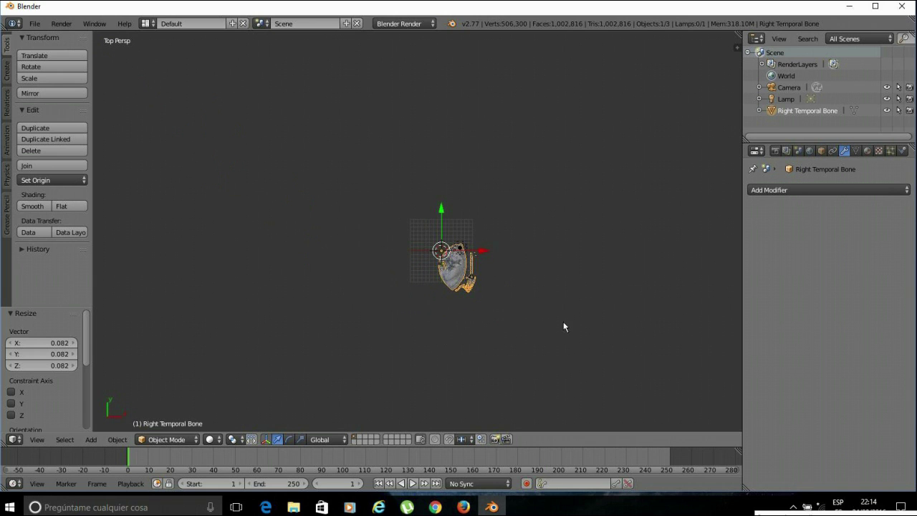
scroll(573, 331, up, 8)
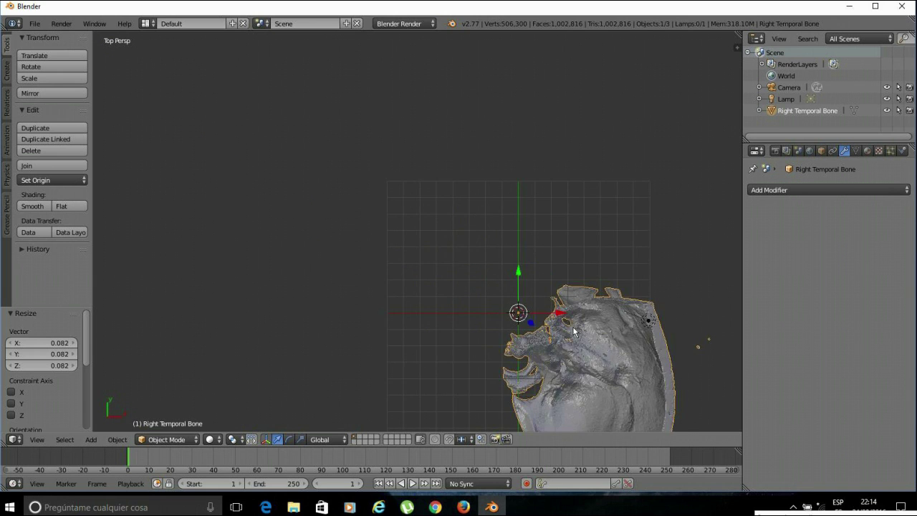
scroll(573, 331, up, 4)
scroll(574, 332, down, 3)
scroll(574, 332, up, 3)
scroll(556, 248, up, 6)
scroll(543, 273, down, 6)
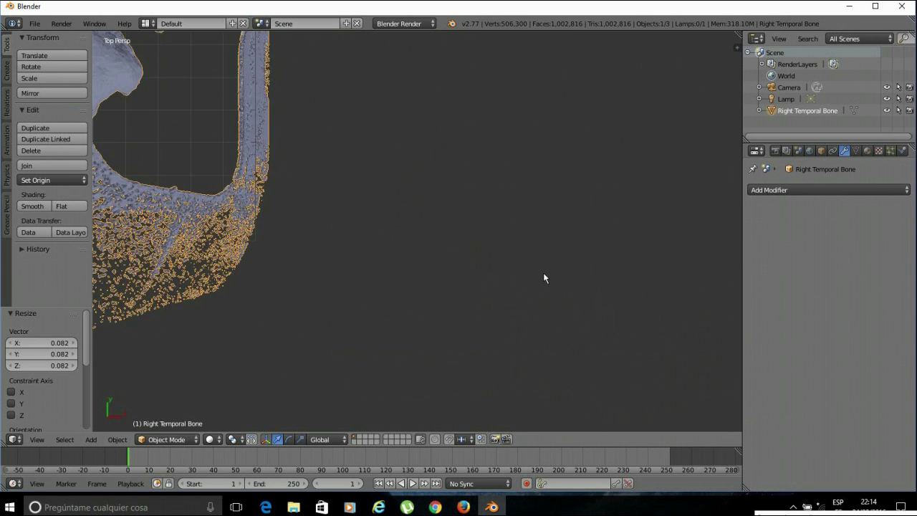
scroll(590, 279, up, 3)
scroll(549, 285, down, 5)
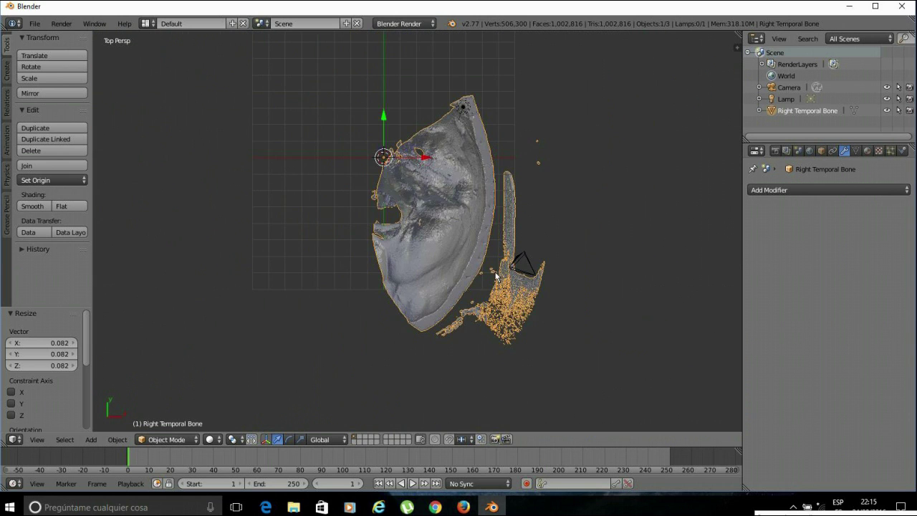
mouse_move(531, 301)
middle_down()
mouse_move(522, 263)
mouse_move(497, 289)
mouse_move(527, 285)
middle_up()
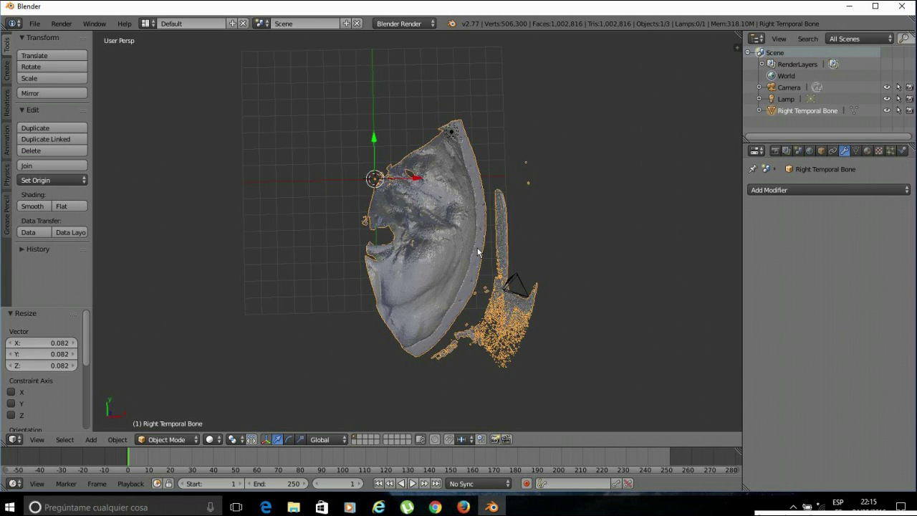
key(KP_7)
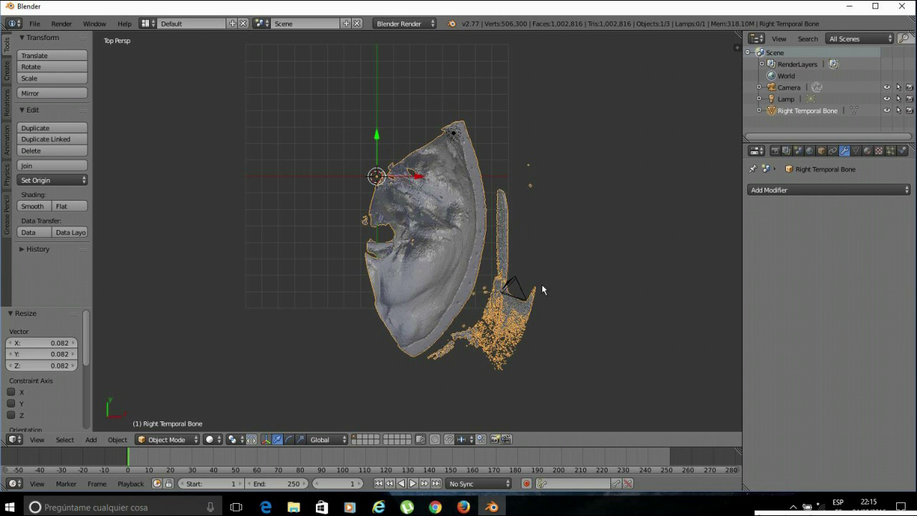
key(g)
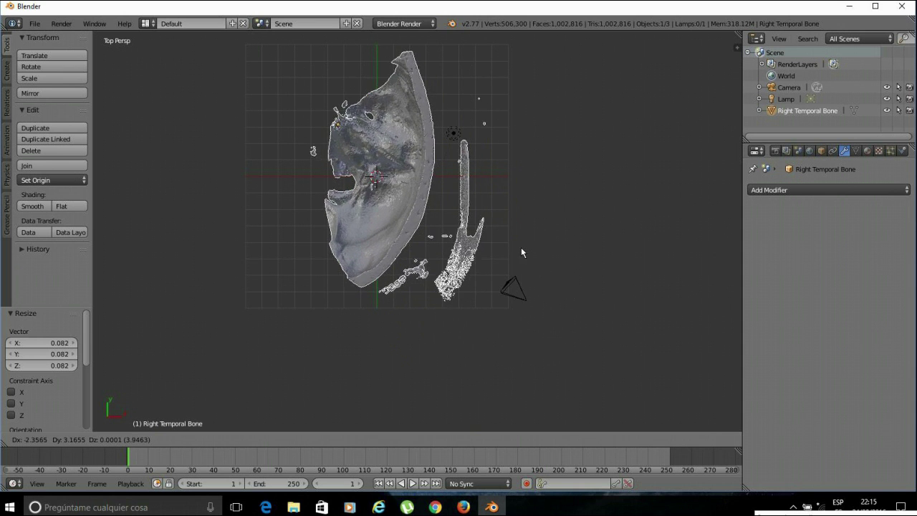
click(518, 247)
Turn off the Grid Floor in the 3D view's display settings, leaving the properties sidebar closed
middle_drag(426, 350, 485, 285)
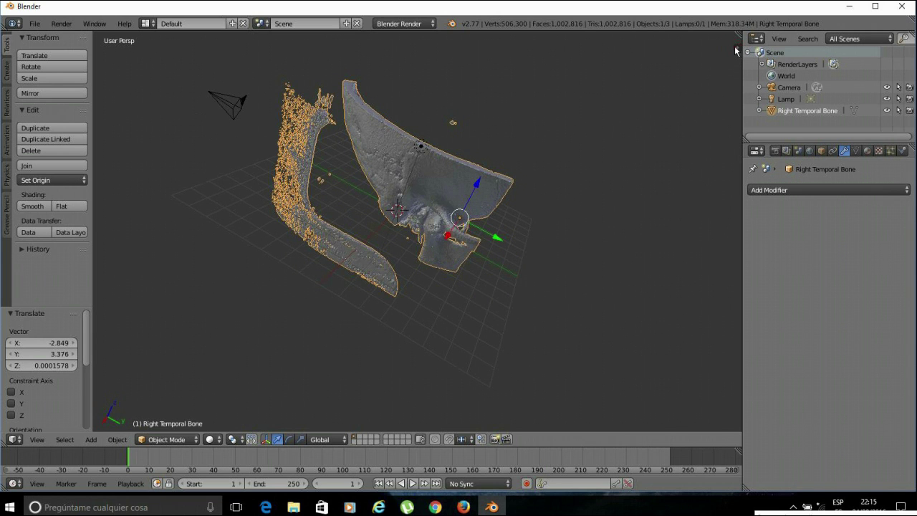
click(737, 47)
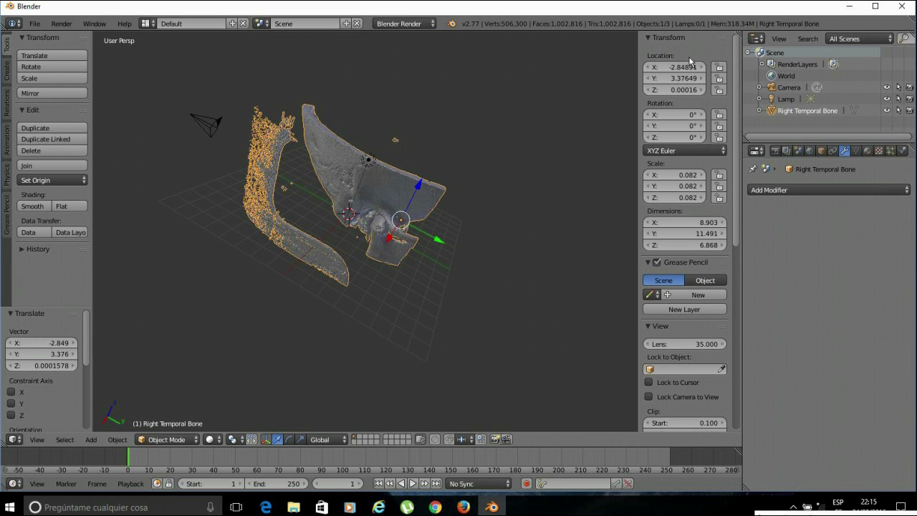
drag(637, 44, 738, 50)
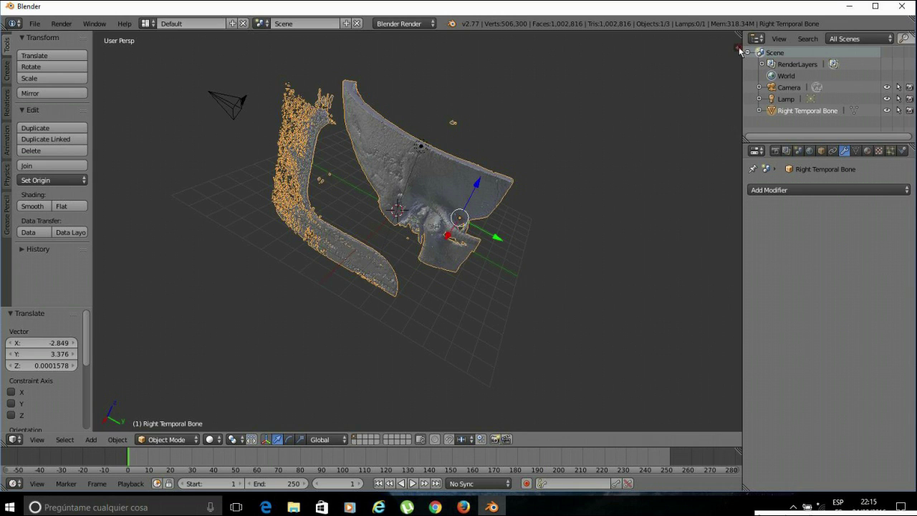
click(739, 50)
scroll(670, 247, down, 3)
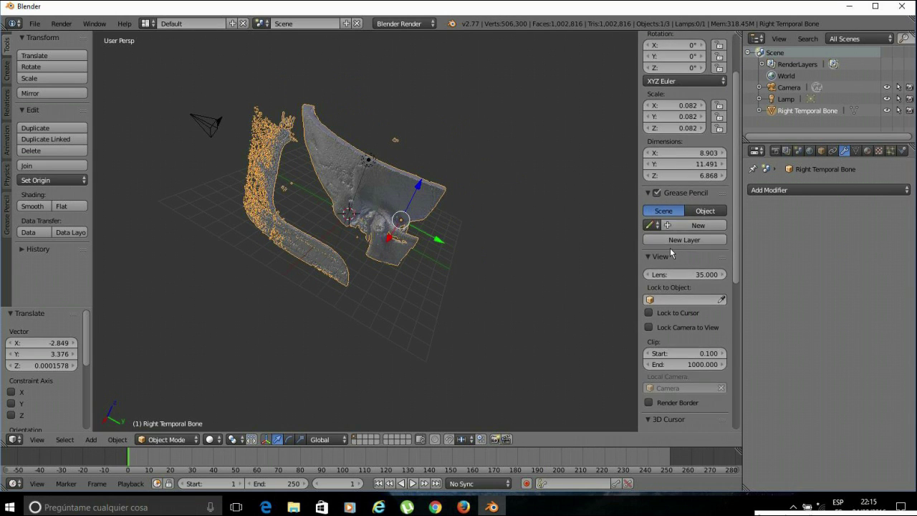
scroll(670, 248, down, 10)
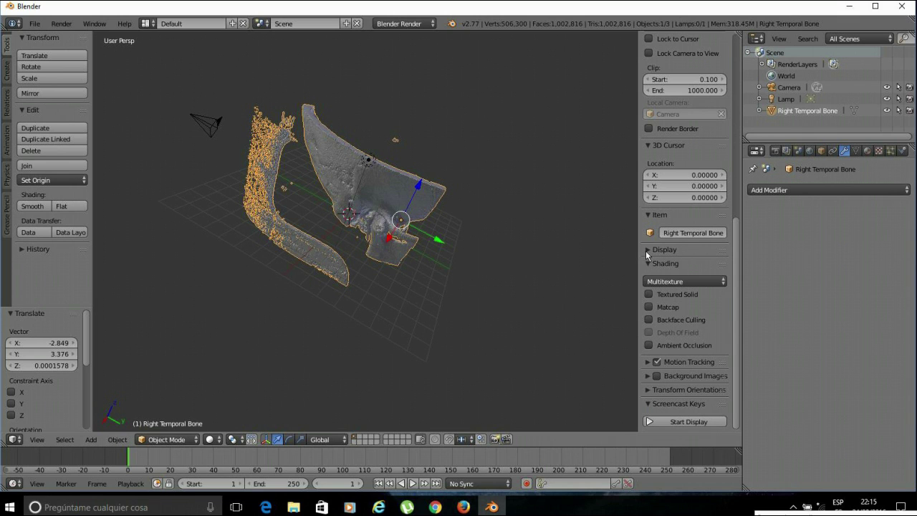
click(650, 251)
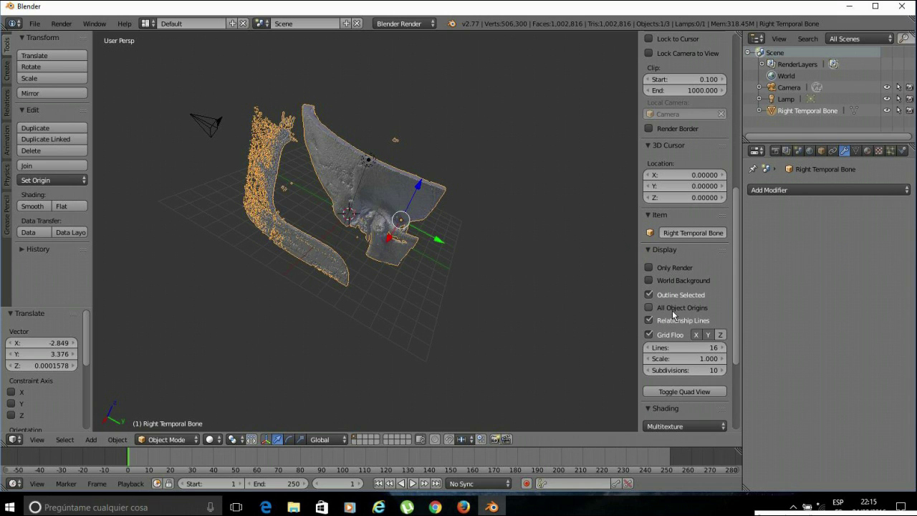
scroll(677, 329, down, 3)
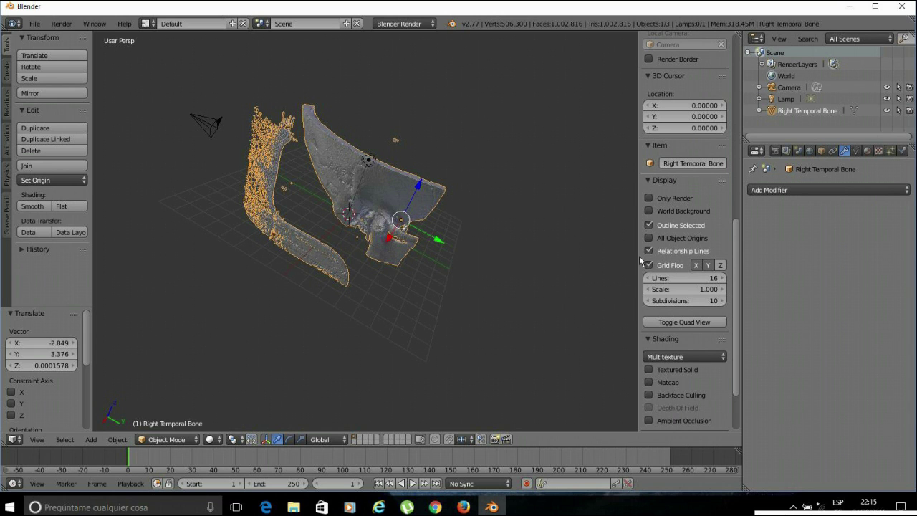
drag(634, 258, 626, 258)
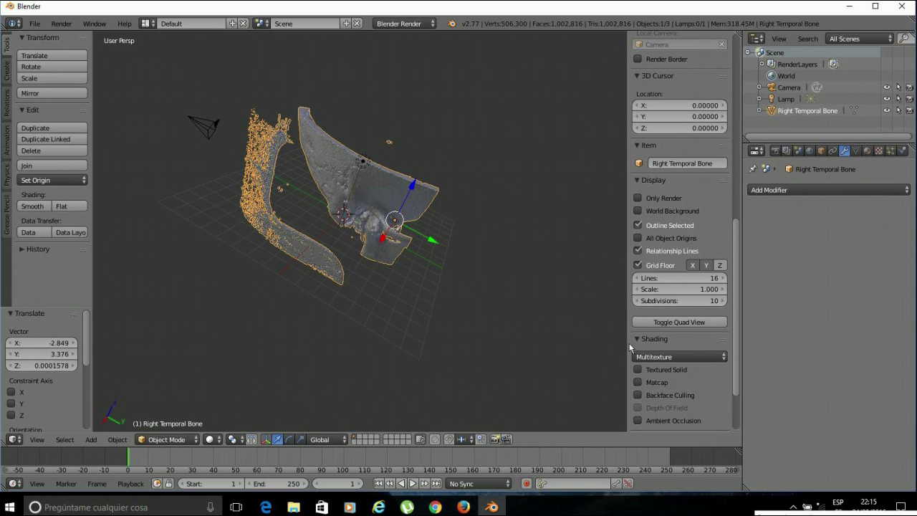
click(637, 265)
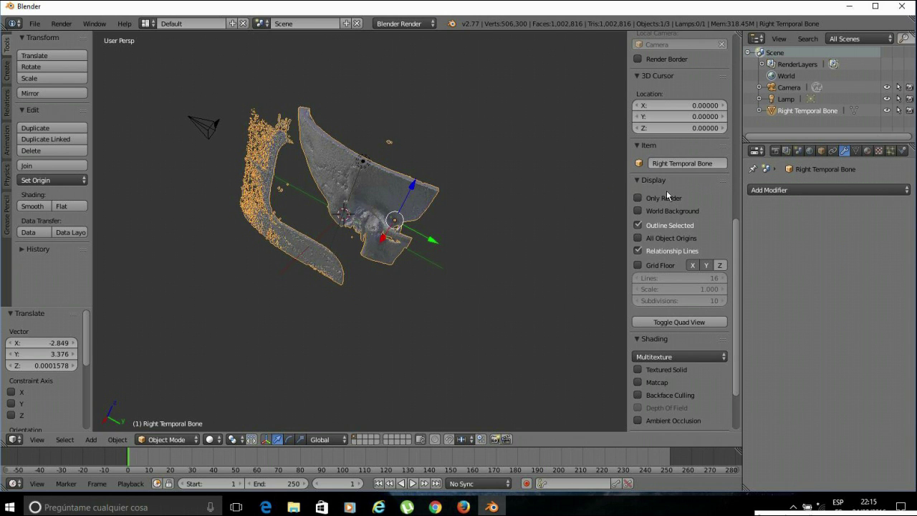
key(n)
Examine the temporal bone and the detached fragments around it from several angles and distances
middle_drag(564, 321, 571, 292)
scroll(501, 251, up, 4)
scroll(500, 251, down, 4)
middle_drag(473, 291, 397, 267)
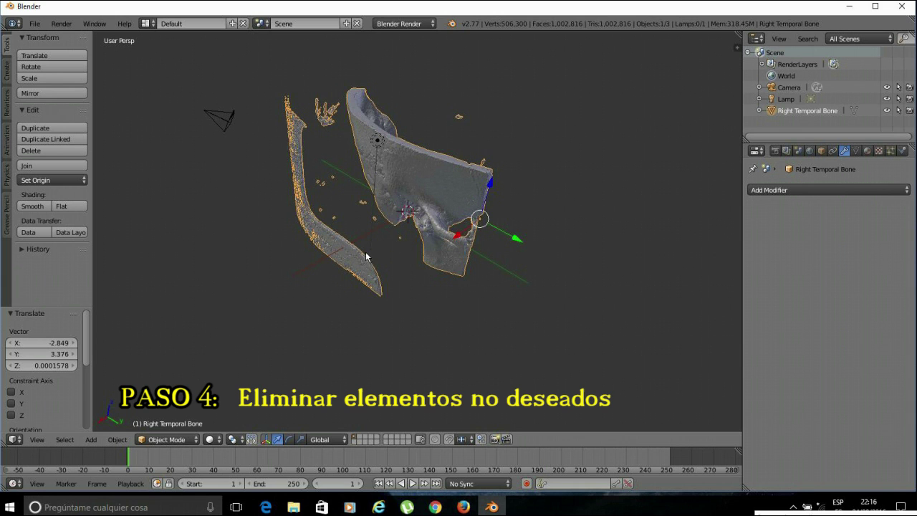
scroll(383, 277, up, 5)
scroll(382, 277, down, 6)
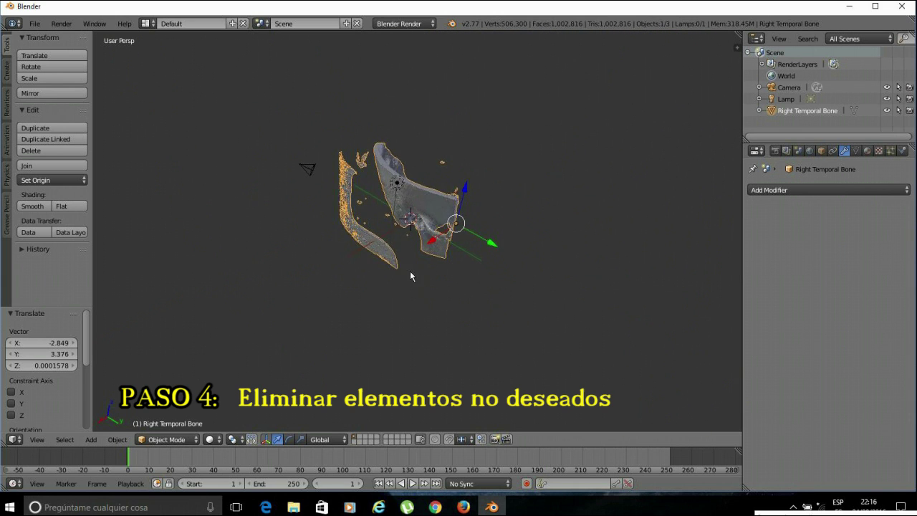
middle_drag(411, 276, 437, 250)
middle_drag(557, 252, 507, 262)
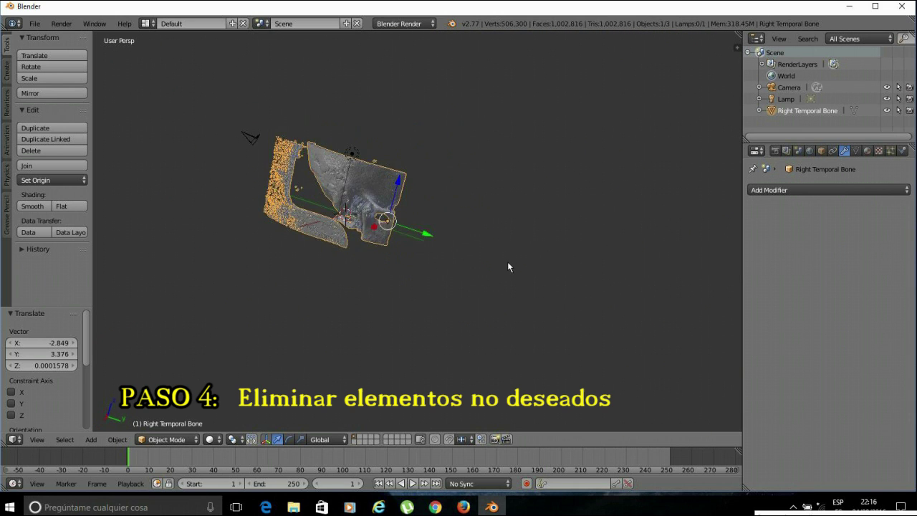
scroll(508, 262, up, 4)
scroll(514, 243, up, 4)
shift+middle_drag(193, 239, 317, 260)
scroll(317, 261, down, 6)
scroll(433, 263, up, 2)
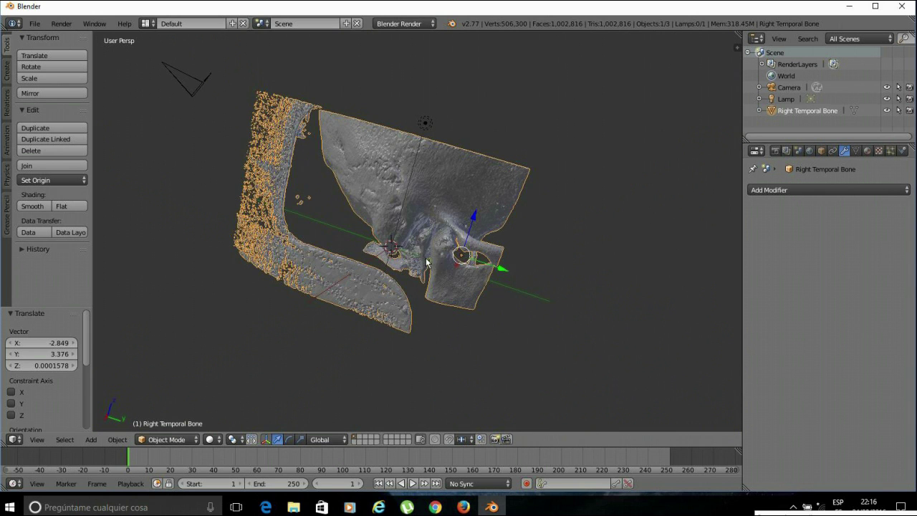
Apply smooth shading to the temporal bone, checking it against the faceted surface close to the ear region
middle_drag(440, 235, 471, 250)
scroll(508, 260, up, 2)
scroll(509, 260, up, 6)
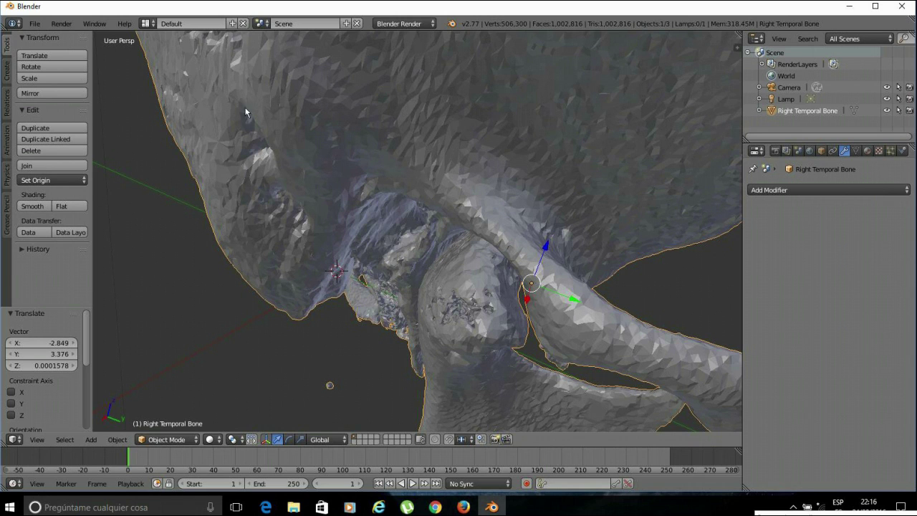
click(32, 208)
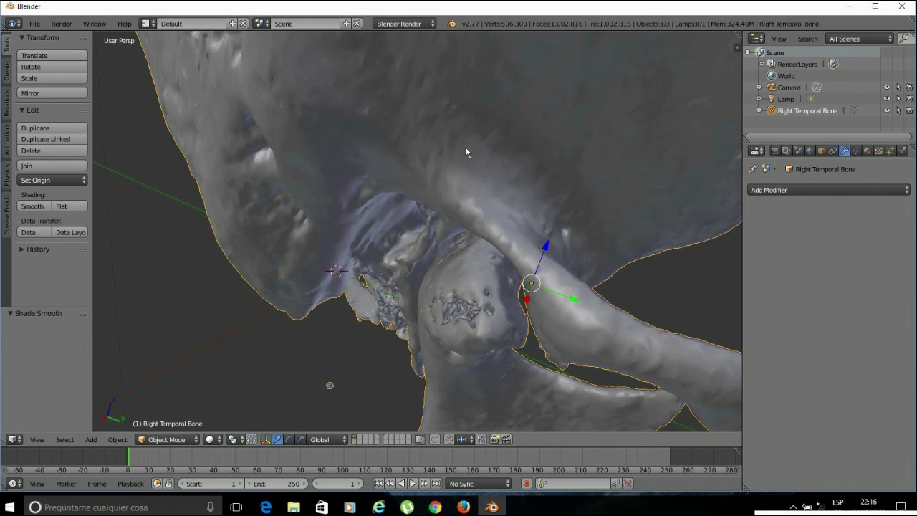
Inspect the smooth-shaded bone and the unwanted loose pieces beside it from several sides
scroll(517, 301, down, 5)
scroll(516, 299, down, 2)
scroll(451, 308, up, 8)
scroll(452, 310, down, 6)
middle_drag(542, 303, 505, 238)
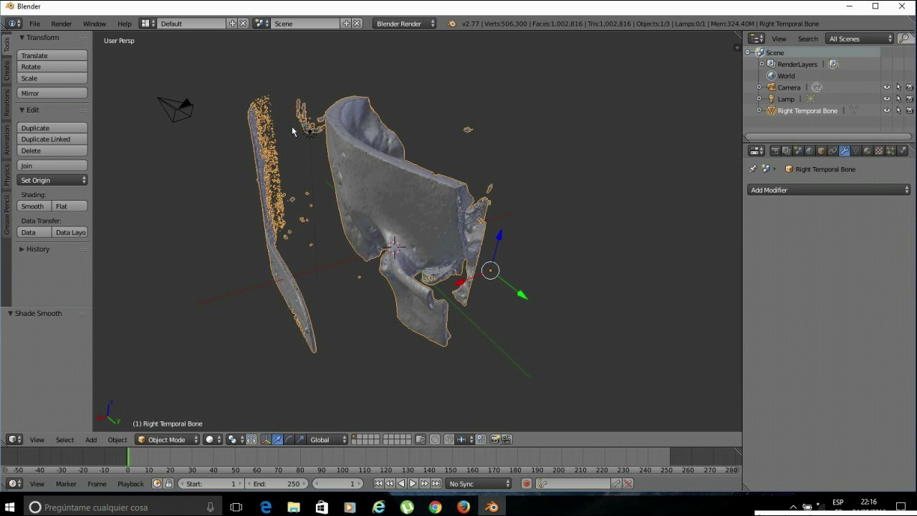
middle_drag(323, 215, 333, 233)
middle_drag(390, 283, 433, 265)
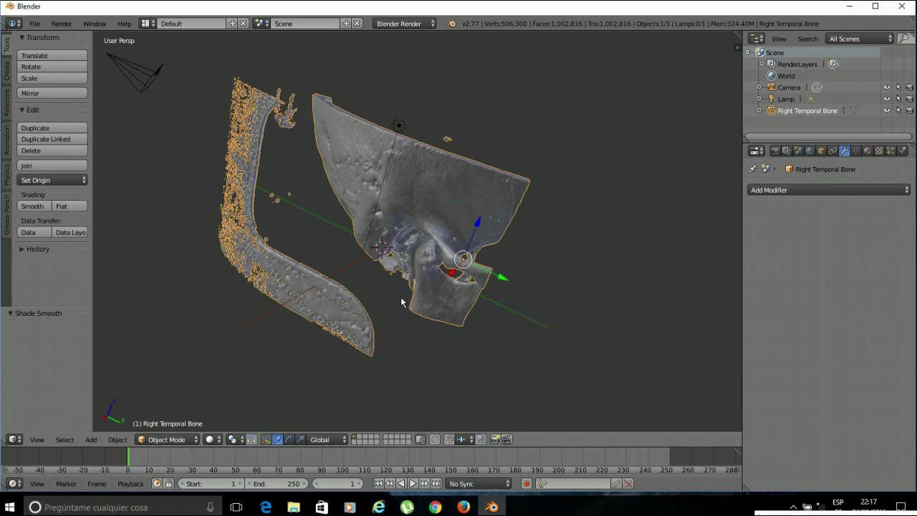
Switch the temporal bone to Edit Mode and clear the selection of its whole mesh
middle_drag(402, 147, 384, 161)
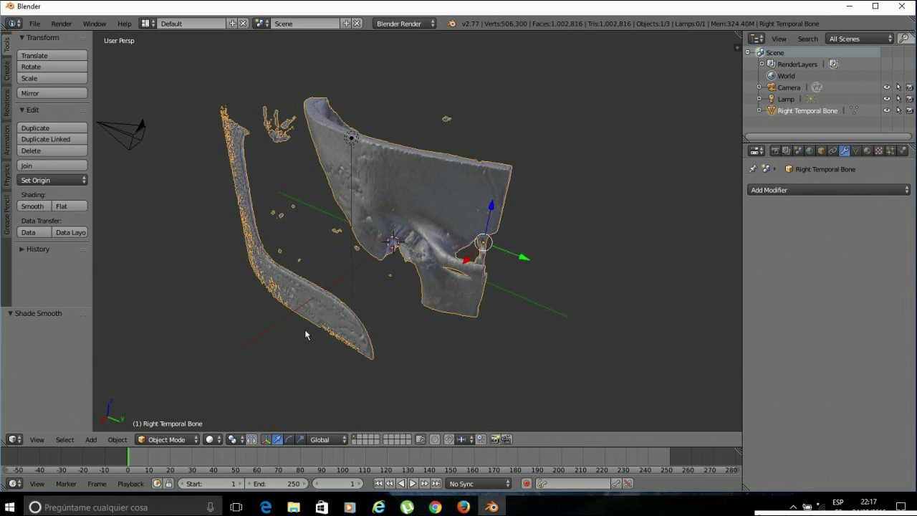
mouse_move(383, 352)
middle_down()
mouse_move(356, 339)
mouse_move(410, 348)
mouse_move(387, 337)
middle_up()
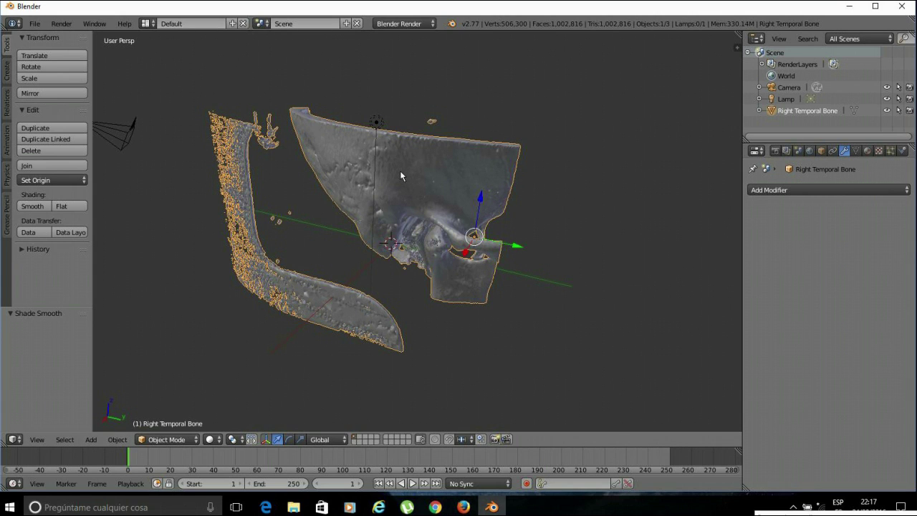
key(Tab)
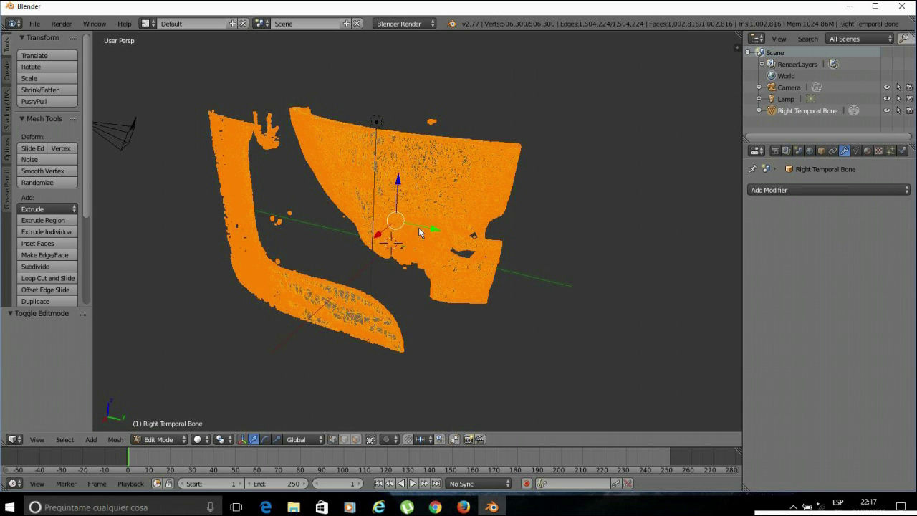
key(a)
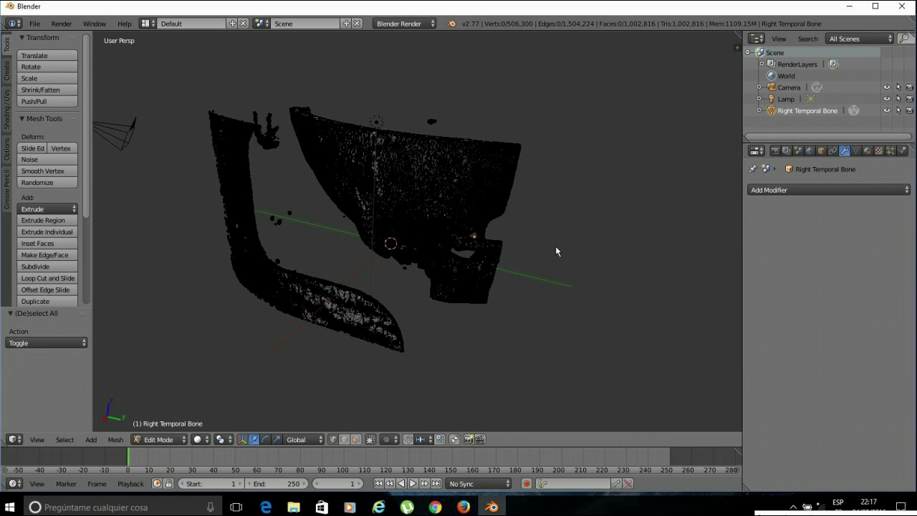
Examine the triangle mesh of the temporal bone up close around the ear region and from a distance
scroll(556, 246, up, 6)
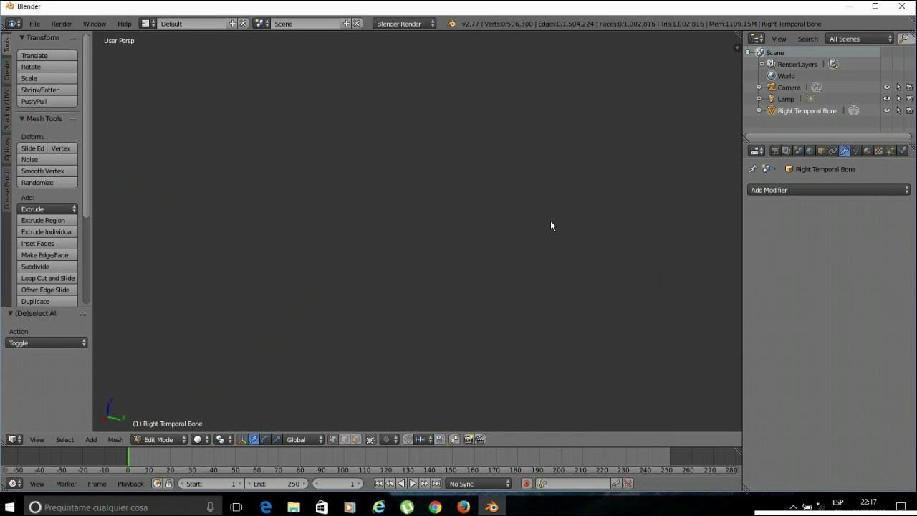
scroll(513, 243, down, 8)
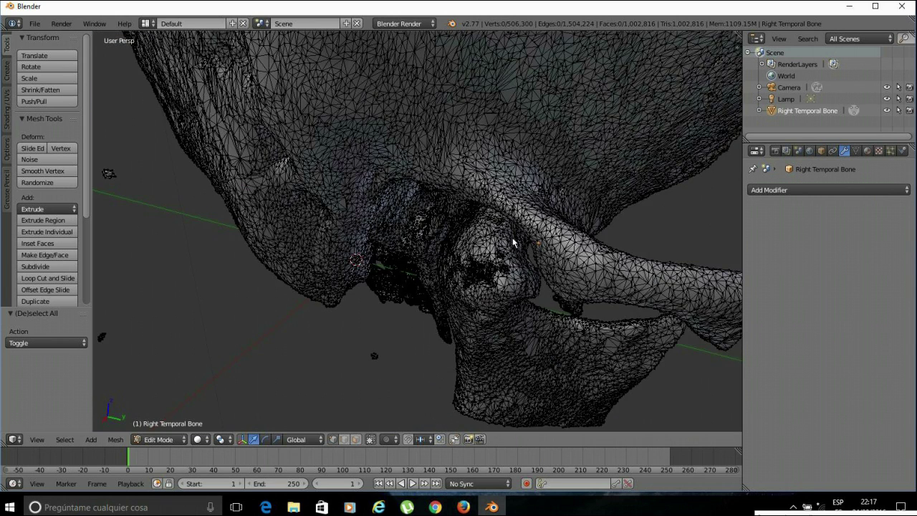
scroll(512, 237, up, 2)
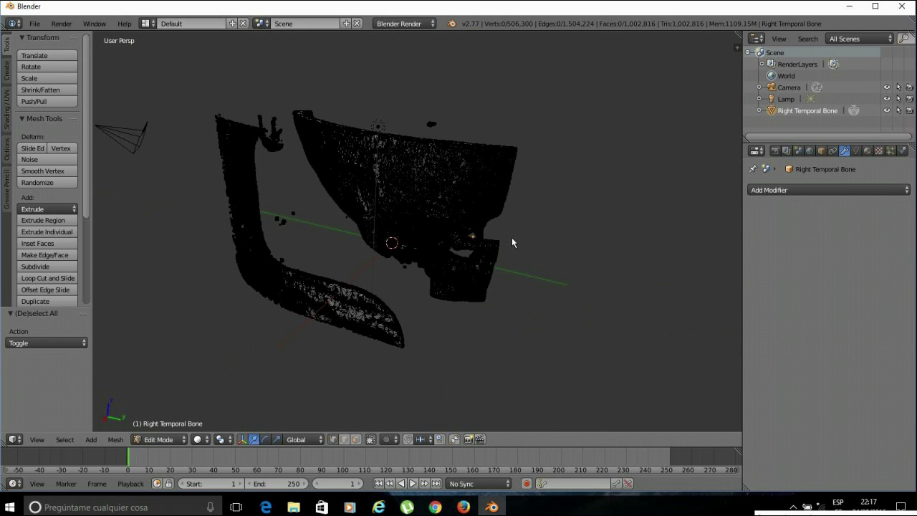
scroll(512, 237, up, 6)
scroll(403, 193, up, 3)
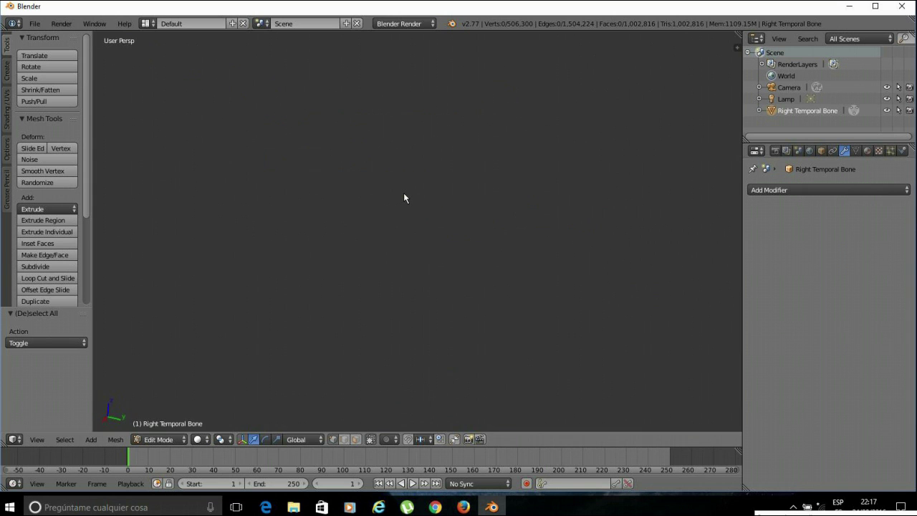
scroll(404, 193, down, 8)
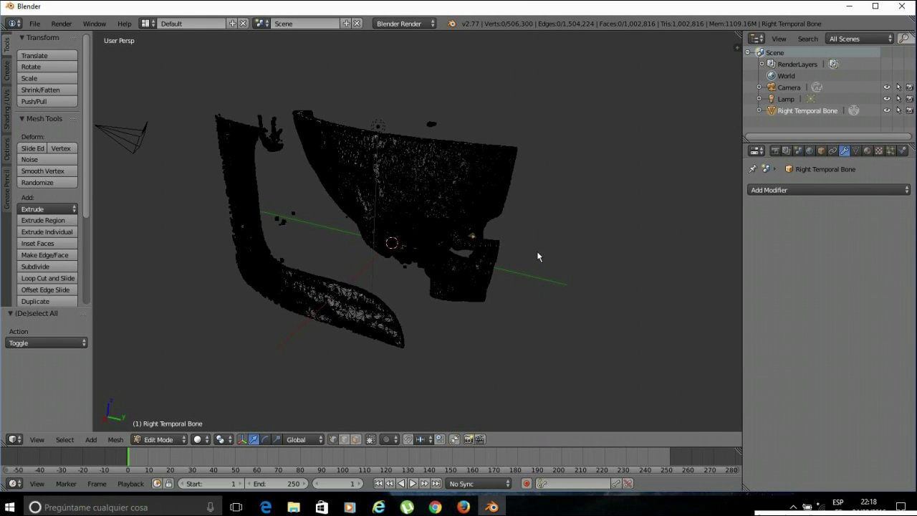
scroll(538, 256, up, 5)
scroll(538, 256, up, 4)
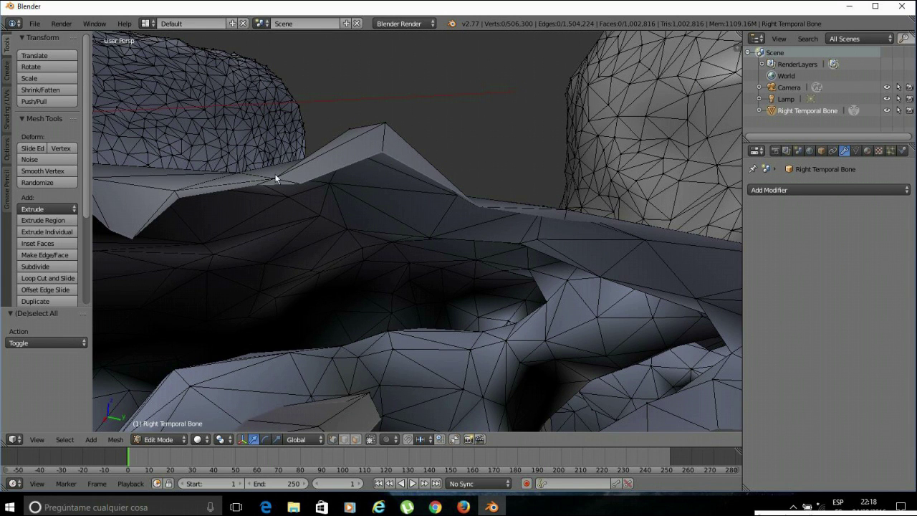
scroll(409, 261, down, 8)
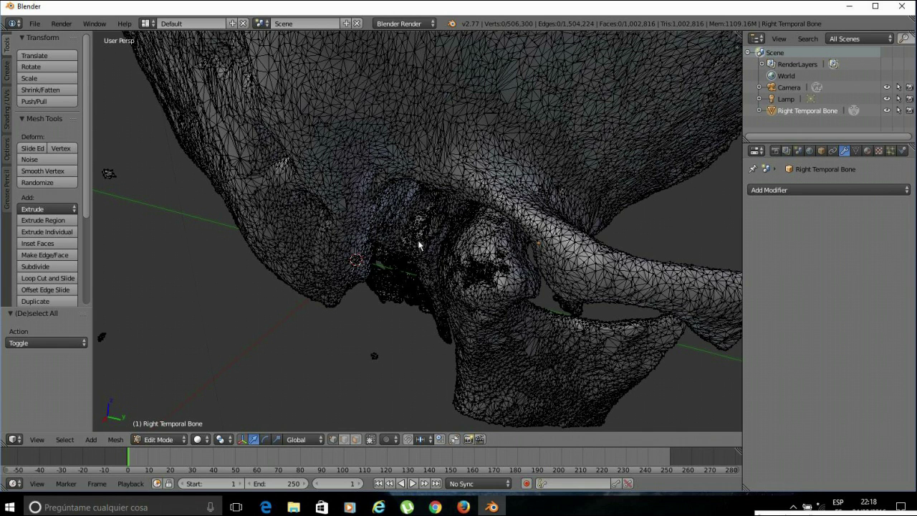
scroll(419, 245, down, 6)
scroll(415, 247, up, 3)
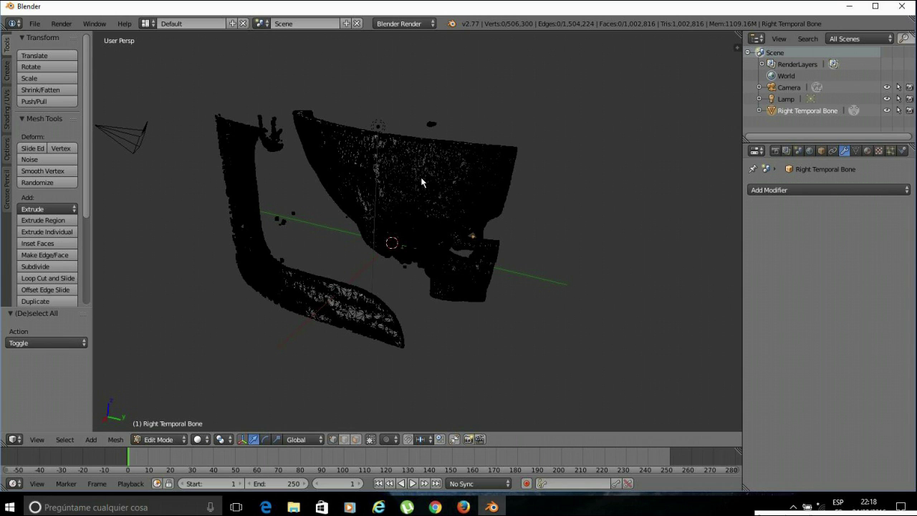
Delete the vertices of every piece not linked to the main temporal bone by inverting its linked selection, and return to Object Mode
key(l)
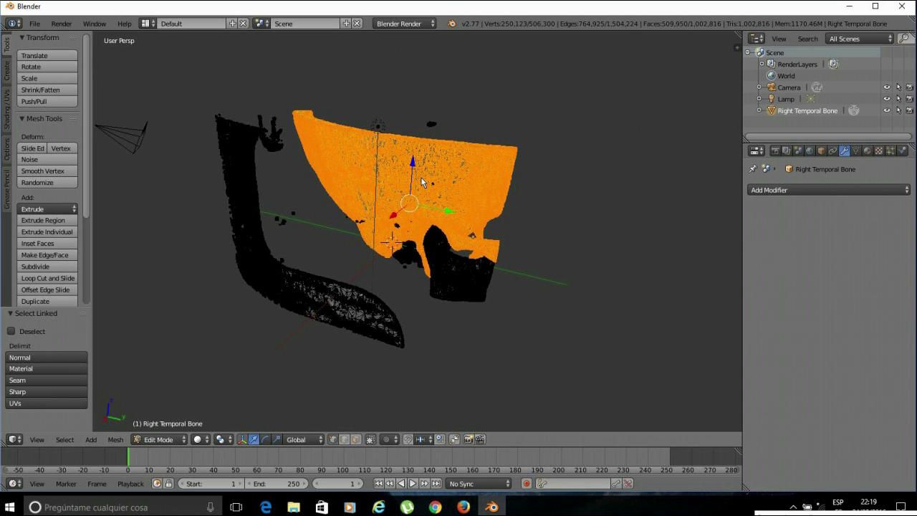
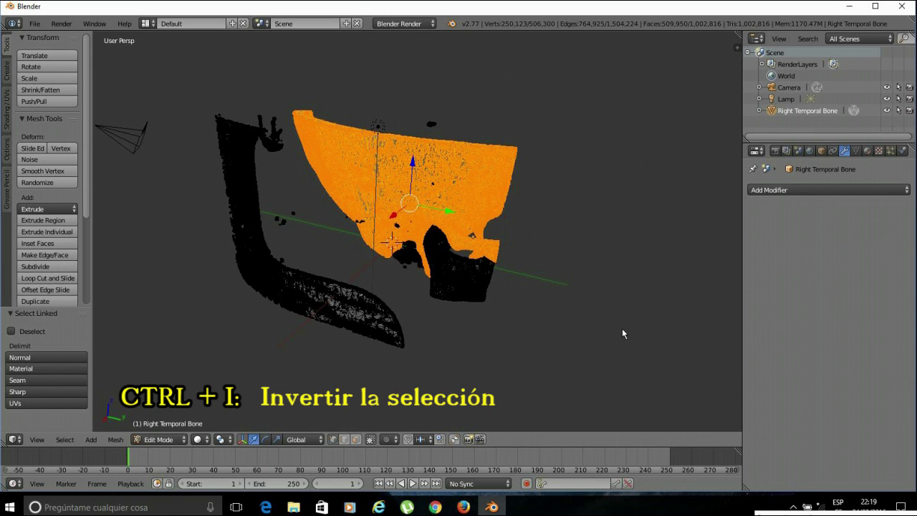
key(ctrl+i)
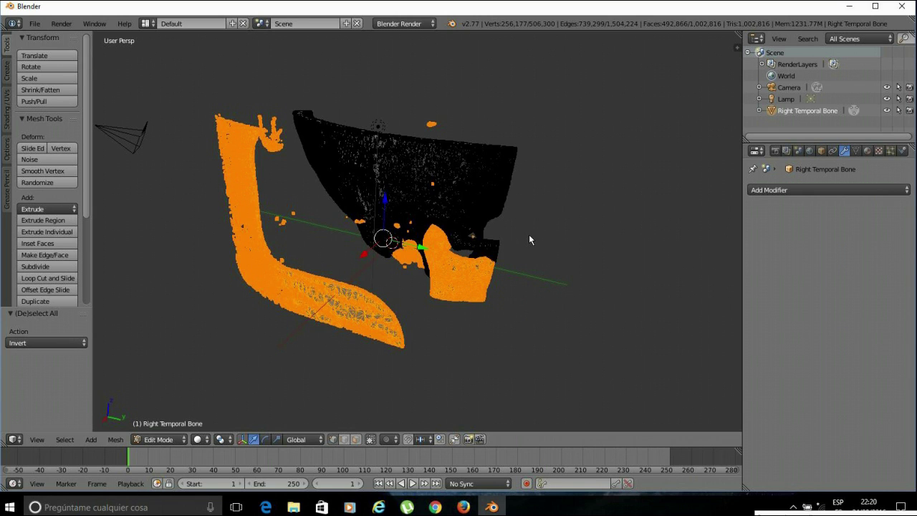
key(x)
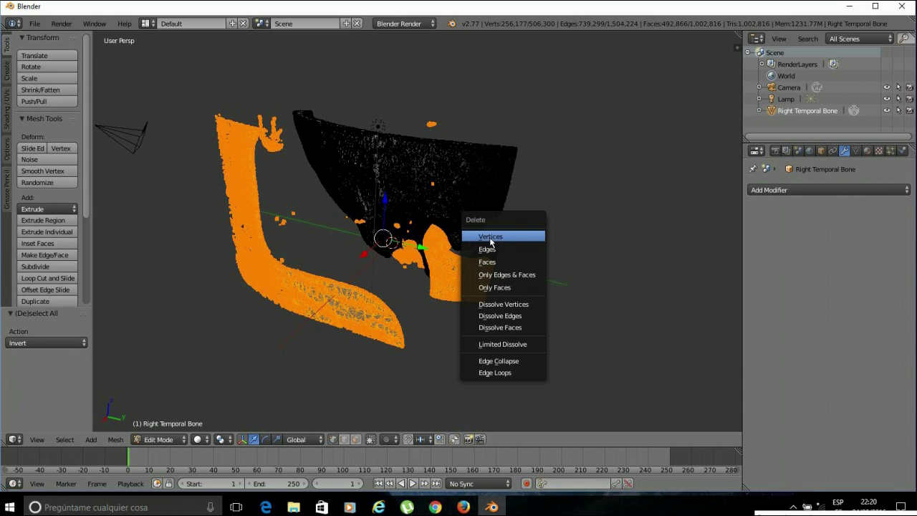
click(491, 237)
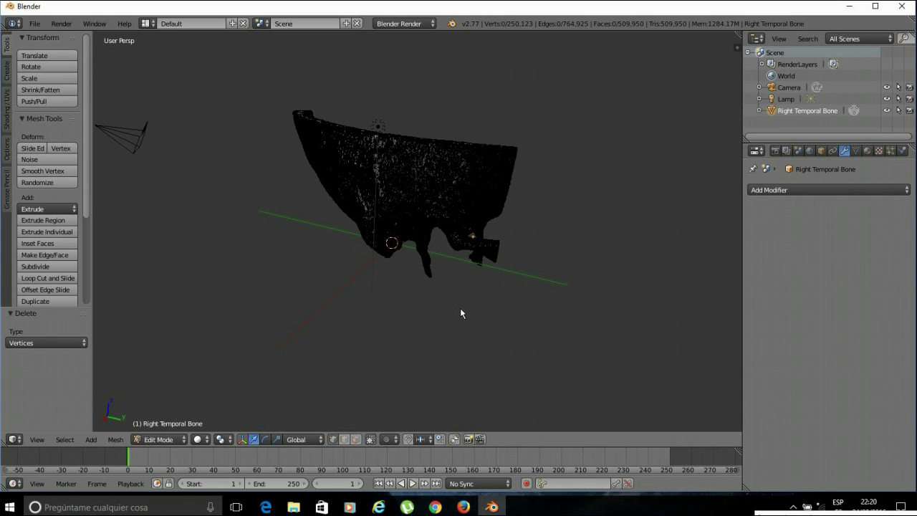
key(Tab)
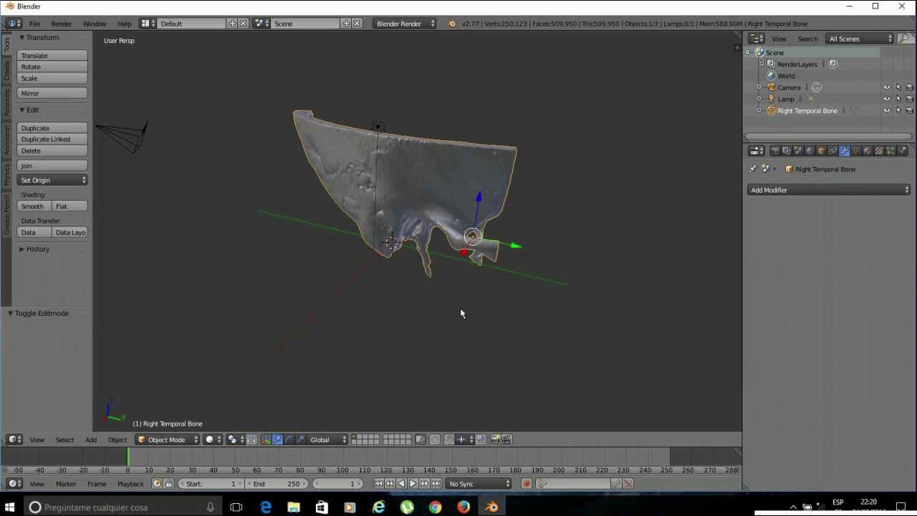
Inspect the cleaned bone's ear canal, lower projections and rough outer surface up close
mouse_move(540, 315)
middle_down()
mouse_move(579, 233)
mouse_move(643, 206)
mouse_move(528, 313)
mouse_move(545, 272)
middle_up()
scroll(544, 271, up, 5)
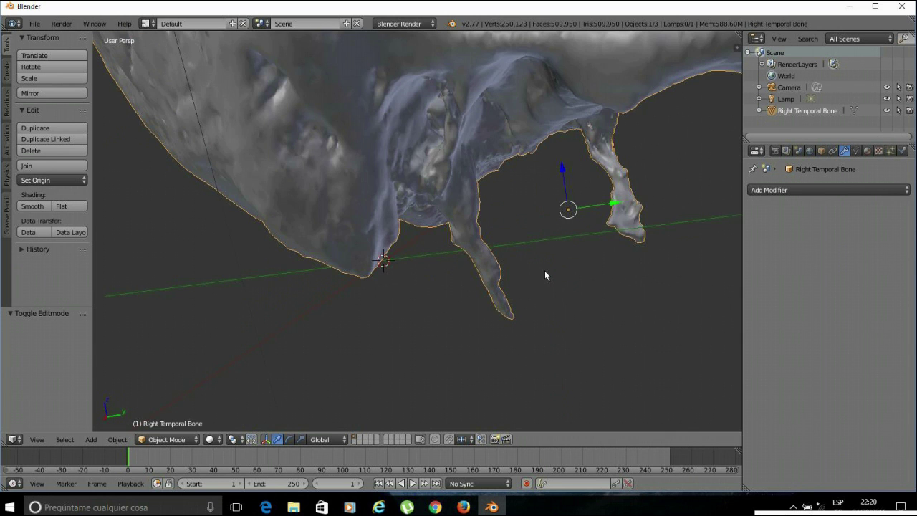
middle_drag(479, 204, 498, 207)
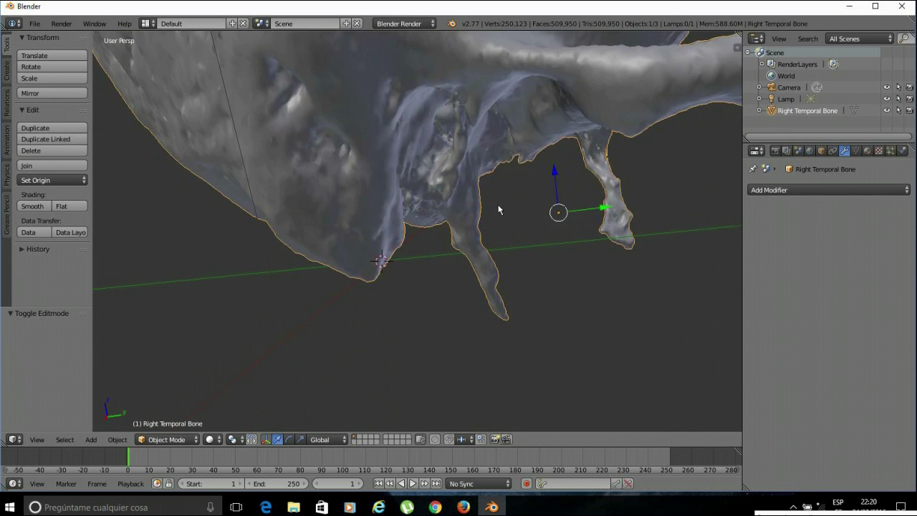
scroll(498, 207, down, 5)
middle_drag(438, 202, 486, 242)
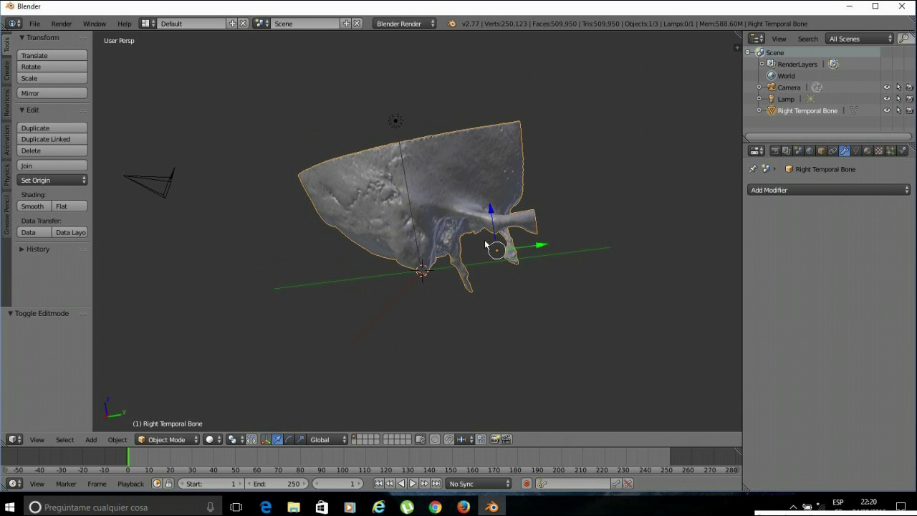
scroll(477, 258, up, 3)
scroll(478, 251, up, 4)
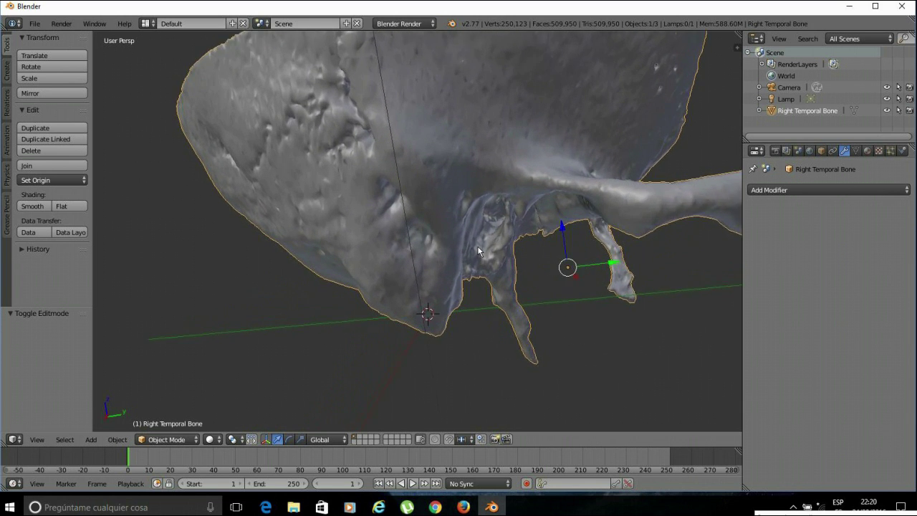
mouse_move(441, 264)
middle_down()
mouse_move(463, 244)
mouse_move(444, 201)
mouse_move(397, 223)
mouse_move(382, 270)
mouse_move(335, 278)
mouse_move(438, 286)
mouse_move(428, 266)
mouse_move(481, 190)
mouse_move(445, 272)
middle_up()
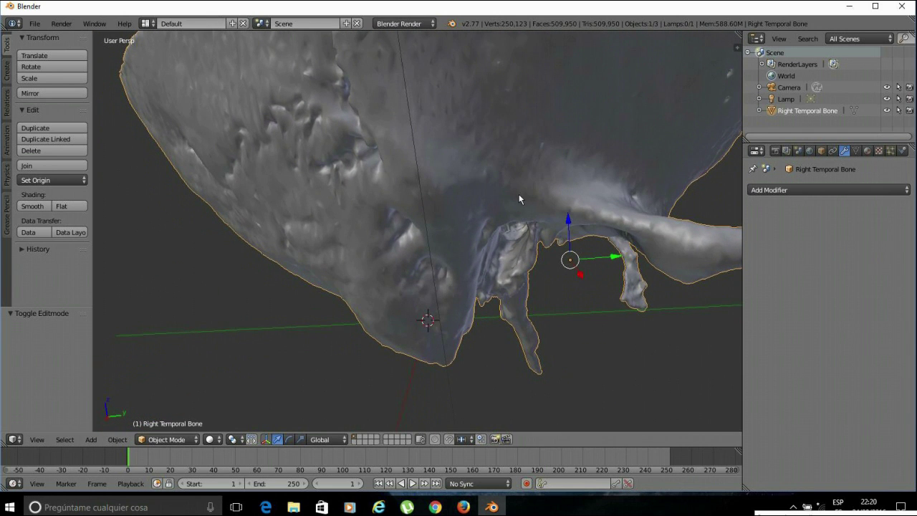
middle_drag(239, 170, 271, 198)
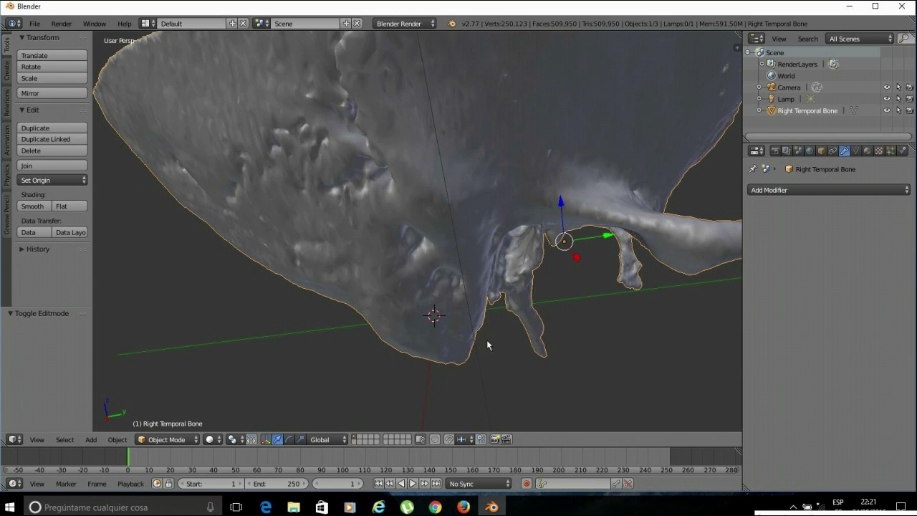
Examine the whole cleaned bone from its outer and inner sides, ending close to the mastoid area
scroll(566, 295, down, 4)
middle_drag(556, 299, 521, 266)
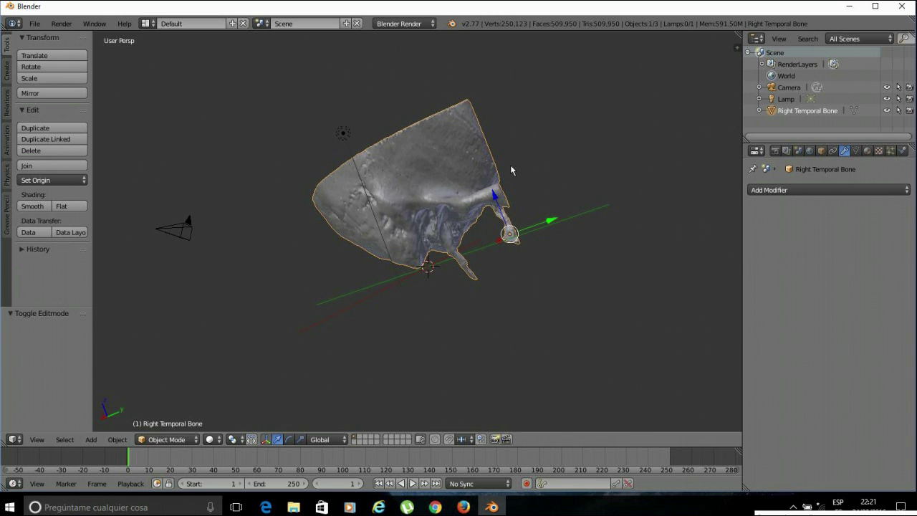
middle_drag(507, 175, 431, 104)
middle_drag(255, 233, 443, 314)
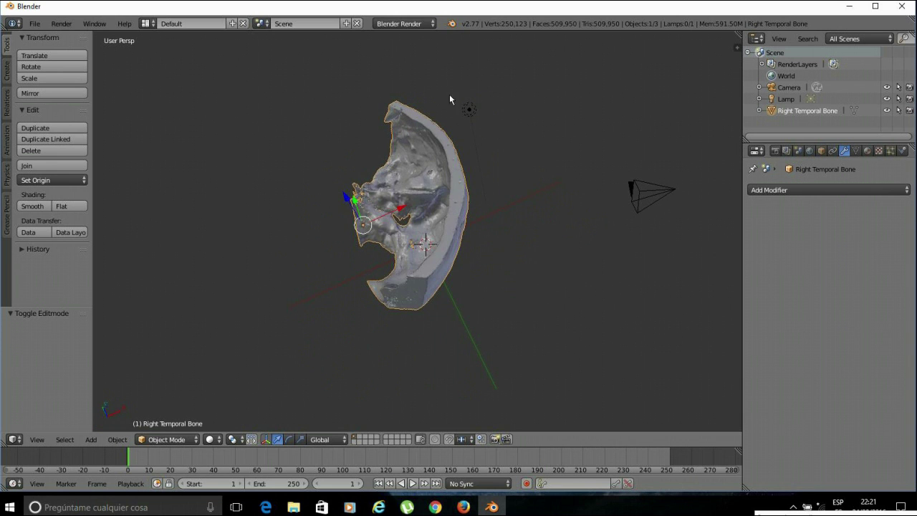
middle_drag(526, 305, 263, 202)
middle_drag(600, 254, 329, 346)
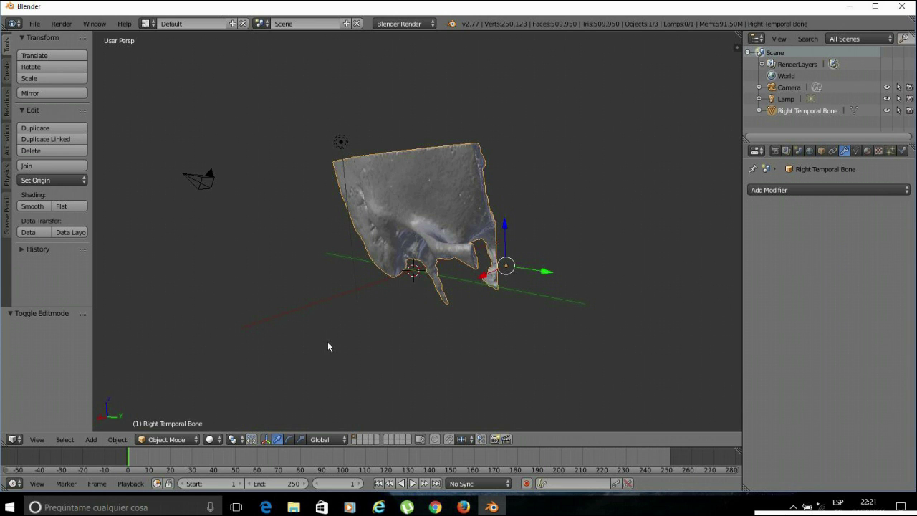
middle_drag(470, 332, 466, 311)
scroll(466, 311, up, 4)
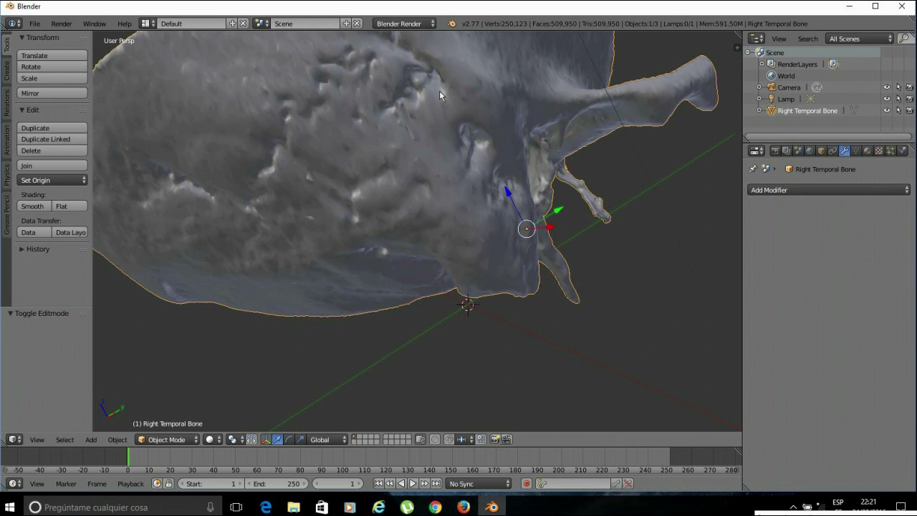
middle_drag(426, 274, 476, 293)
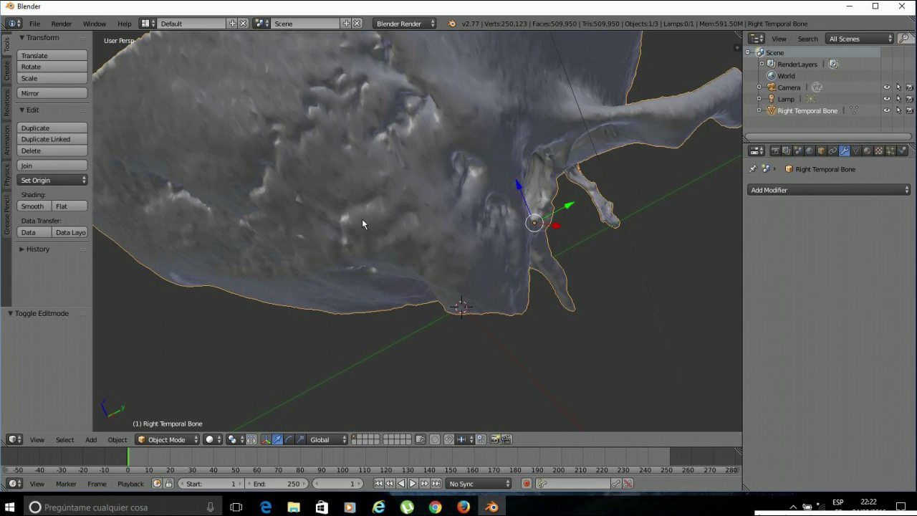
In Edit Mode, hide a large round patch of the bone's outer surface behind the ear canal using Circle Select, exposing the interior
key(Tab)
key(c)
drag(286, 201, 279, 205)
key(Escape)
key(c)
click(380, 182)
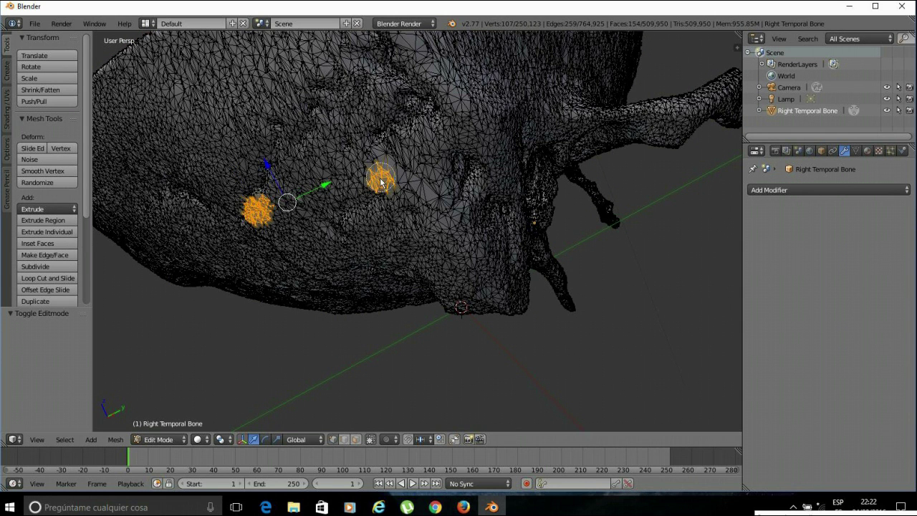
scroll(315, 190, down, 8)
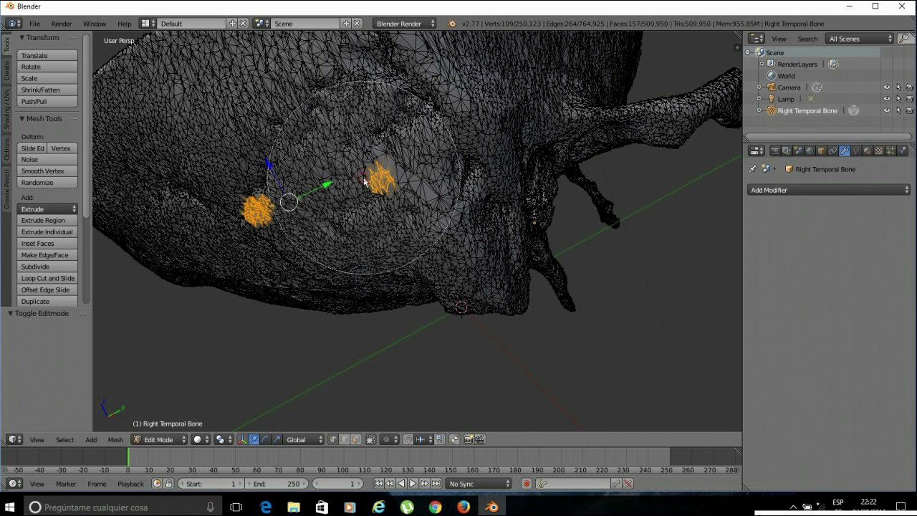
drag(336, 187, 362, 176)
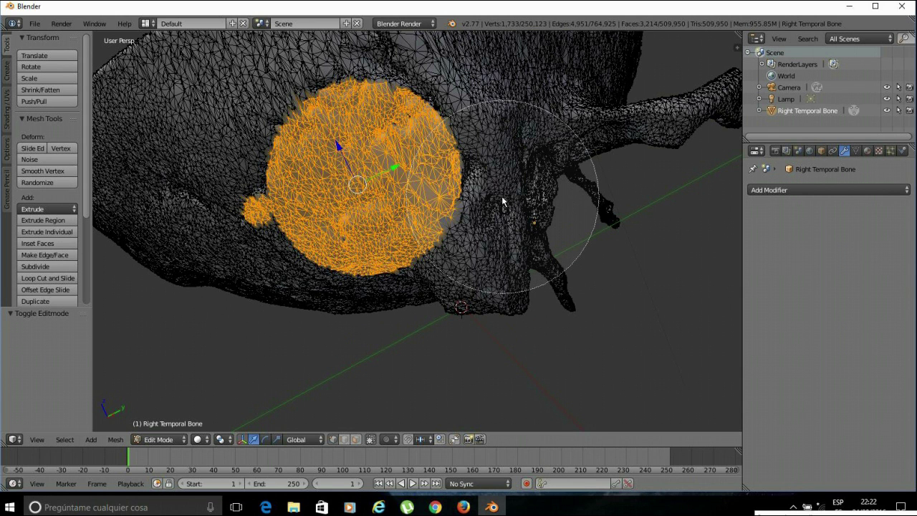
key(Escape)
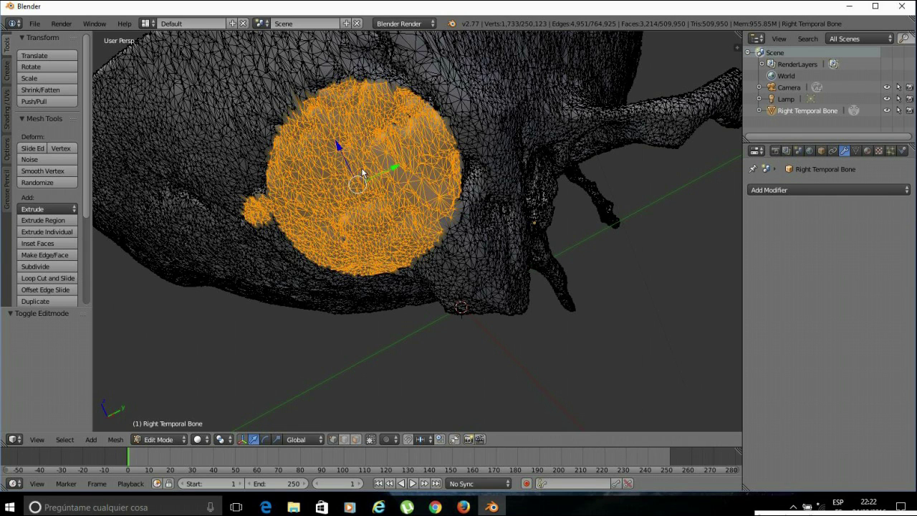
key(h)
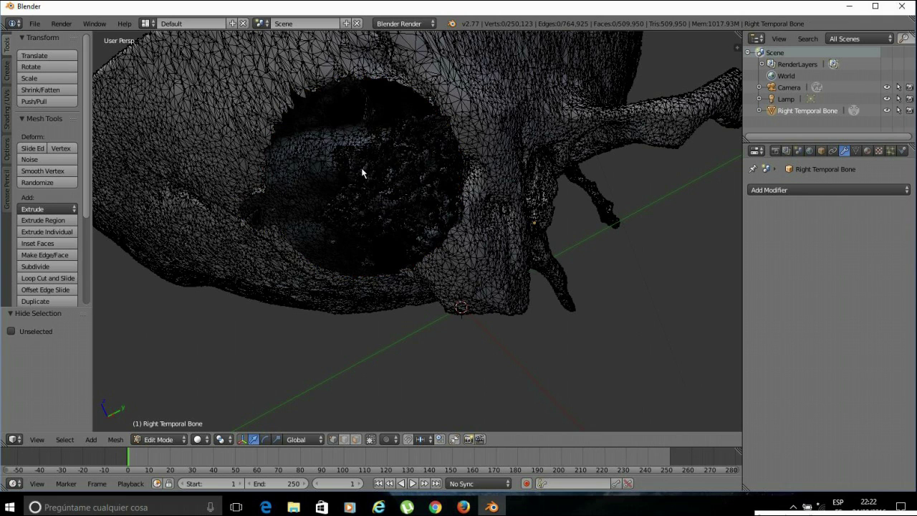
scroll(454, 204, down, 5)
scroll(463, 240, up, 8)
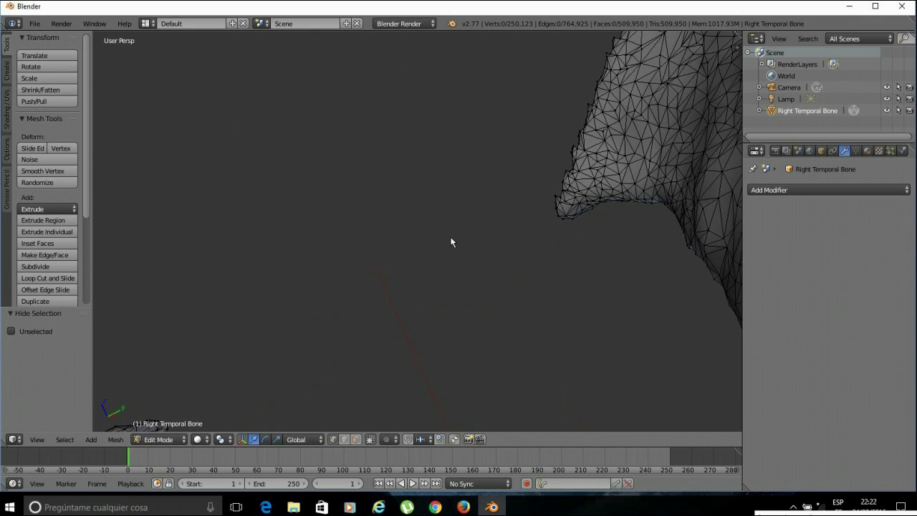
Inspect the bone's interior through the opening, reveal the hidden patch again, and return to Object Mode to view the whole bone
scroll(451, 242, down, 4)
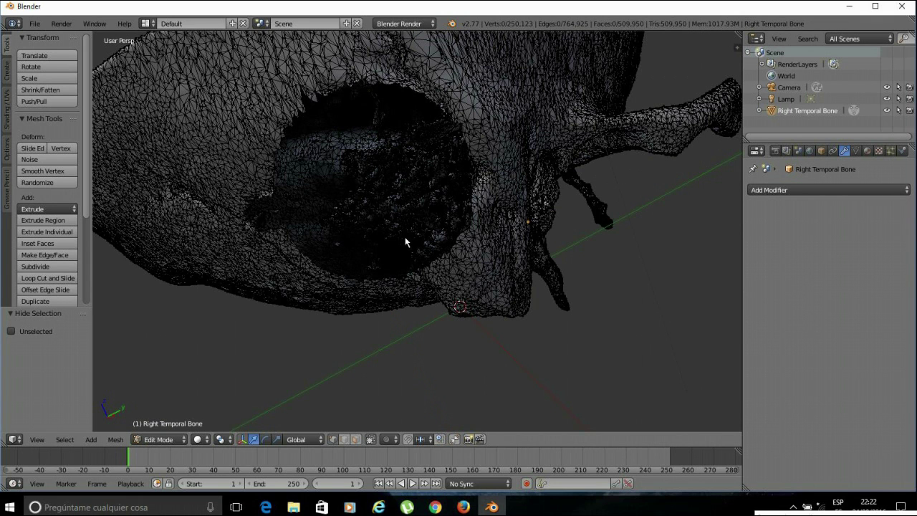
middle_drag(381, 272, 530, 265)
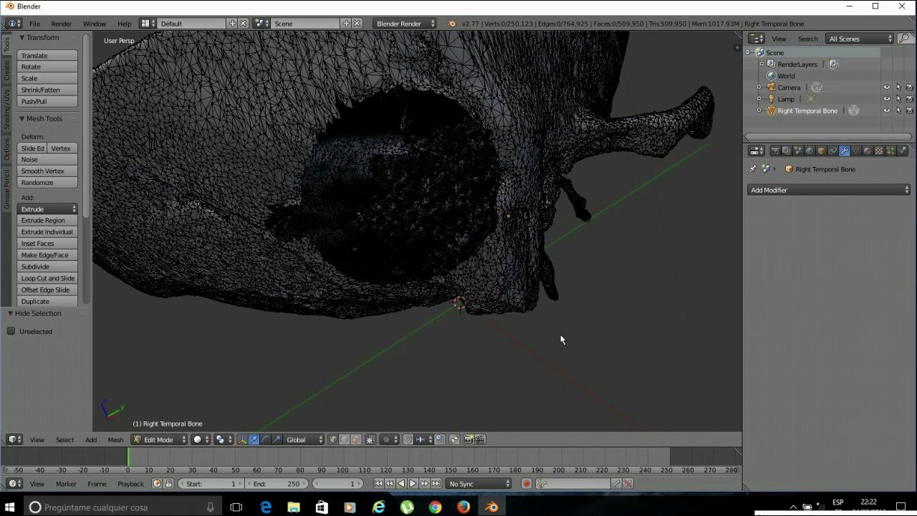
scroll(562, 329, up, 5)
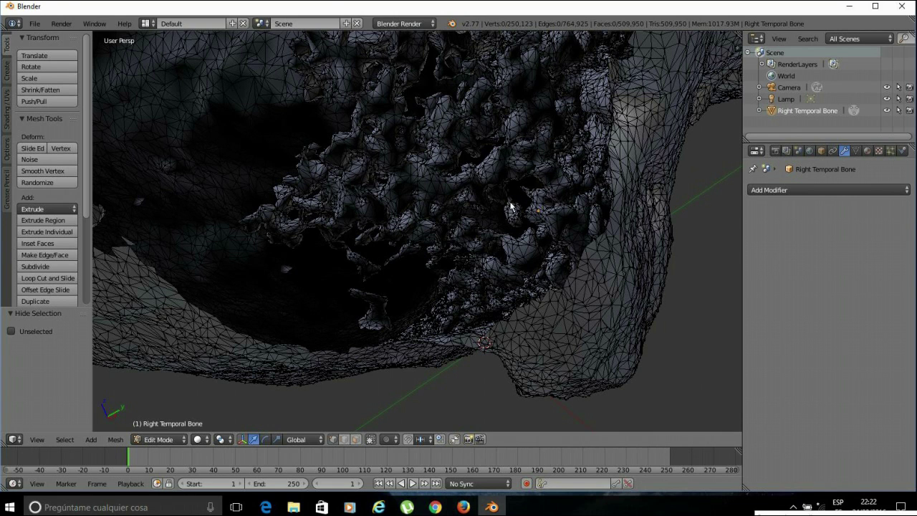
scroll(508, 208, down, 8)
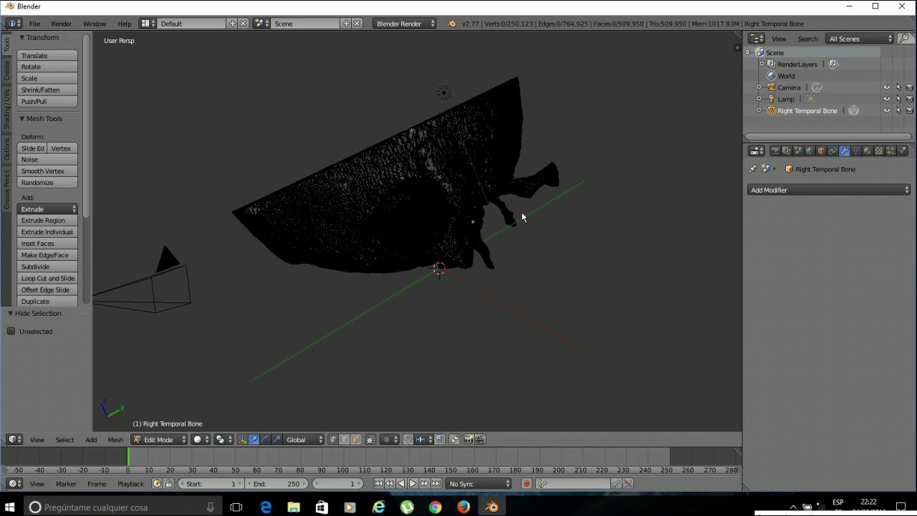
key(alt+h)
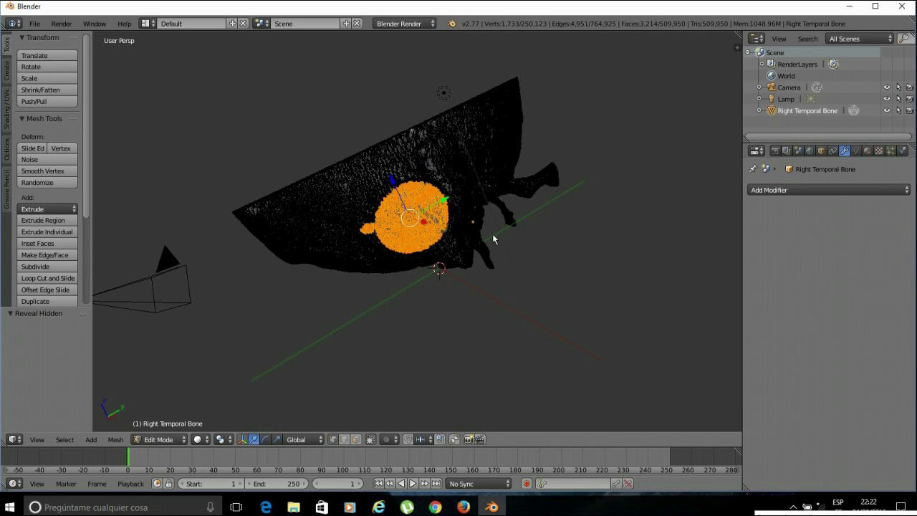
mouse_move(549, 270)
middle_down()
mouse_move(543, 262)
mouse_move(573, 285)
middle_up()
key(Tab)
scroll(450, 301, up, 6)
scroll(450, 298, down, 6)
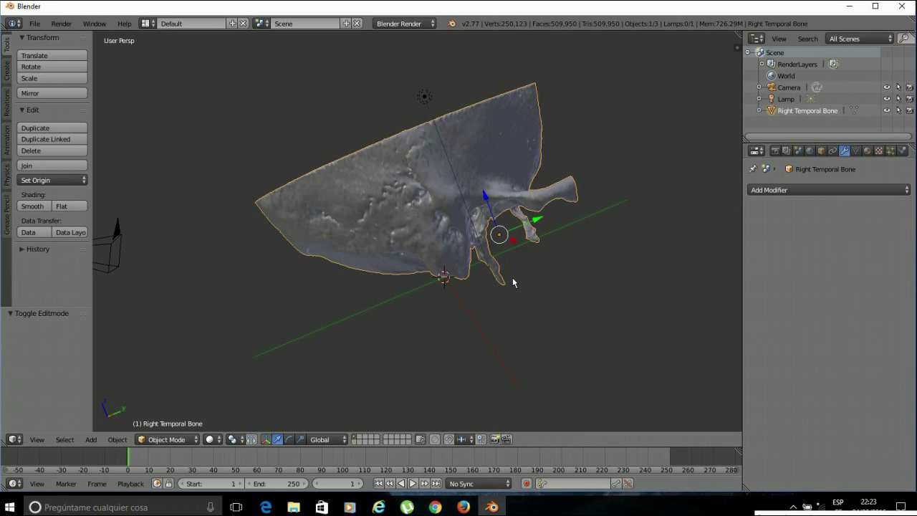
Return to Edit Mode and deselect the revealed patch on the bone's outer surface
key(Tab)
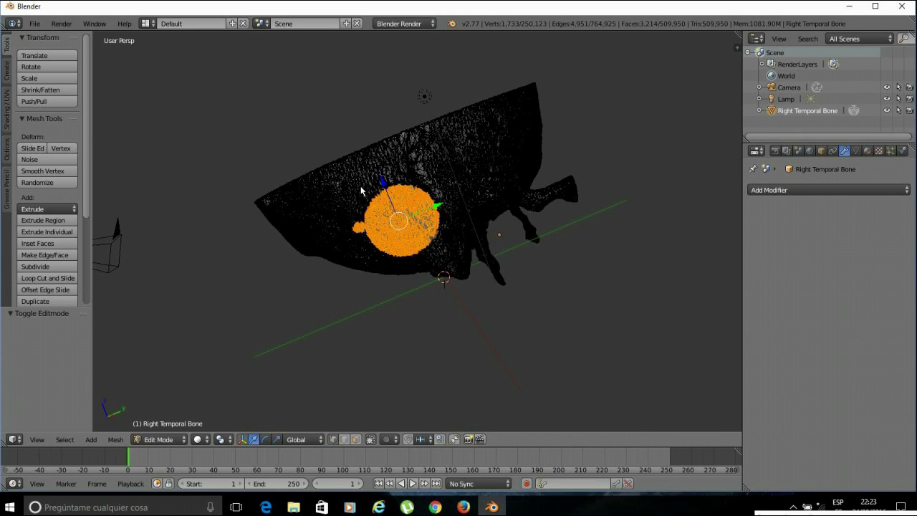
scroll(361, 186, up, 6)
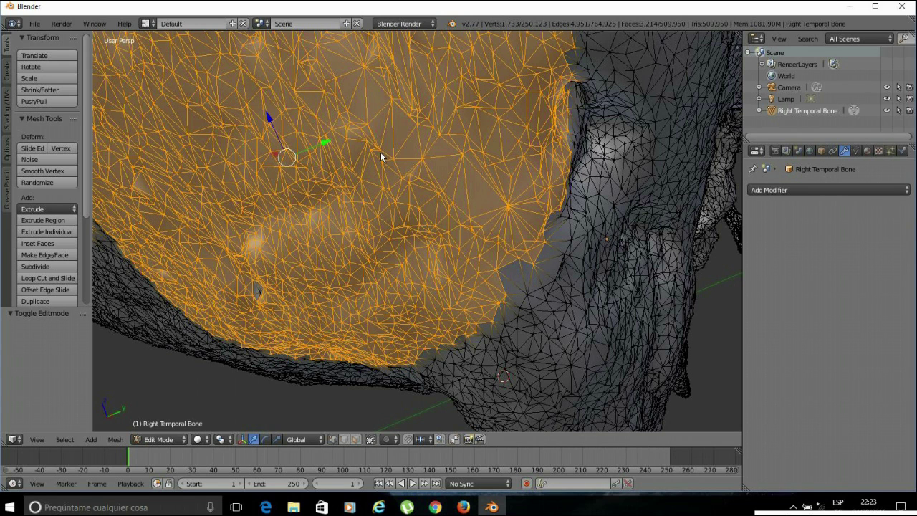
key(a)
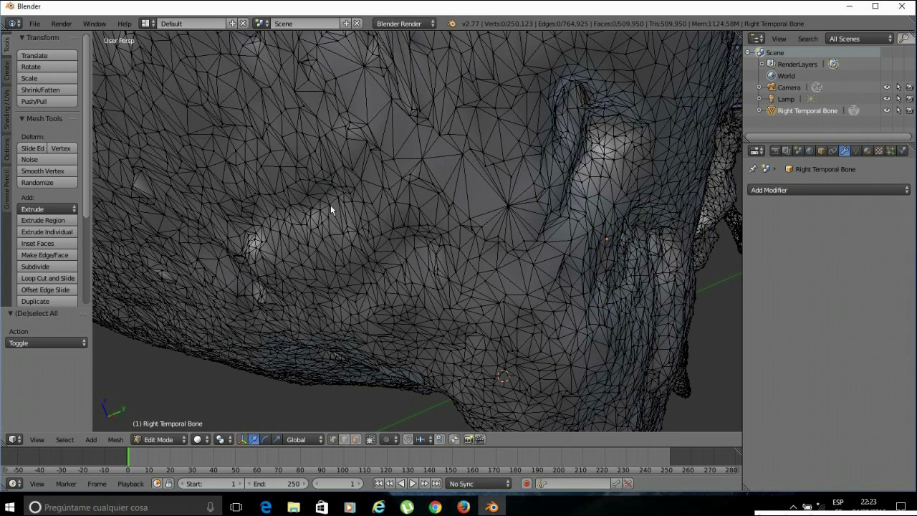
Try a Circle Select through the full depth of the mesh in wireframe display, then deselect everything and restore solid display
key(z)
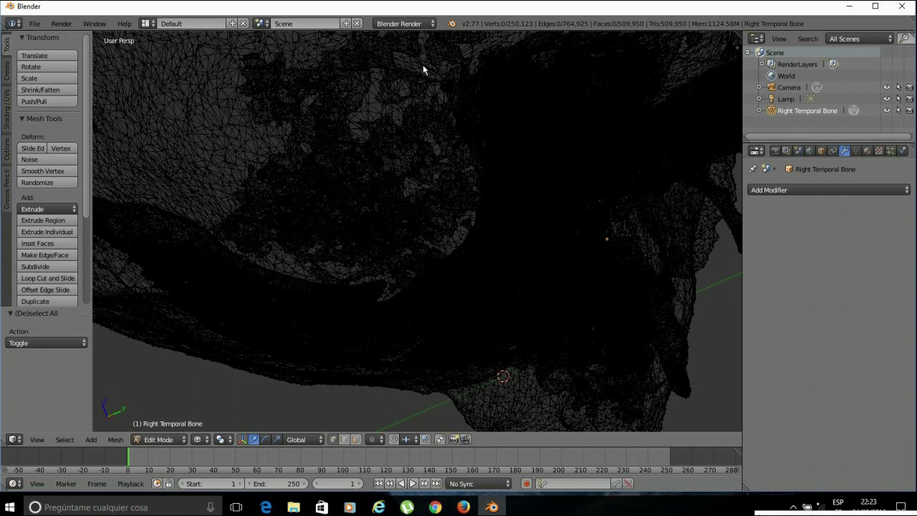
key(c)
click(301, 147)
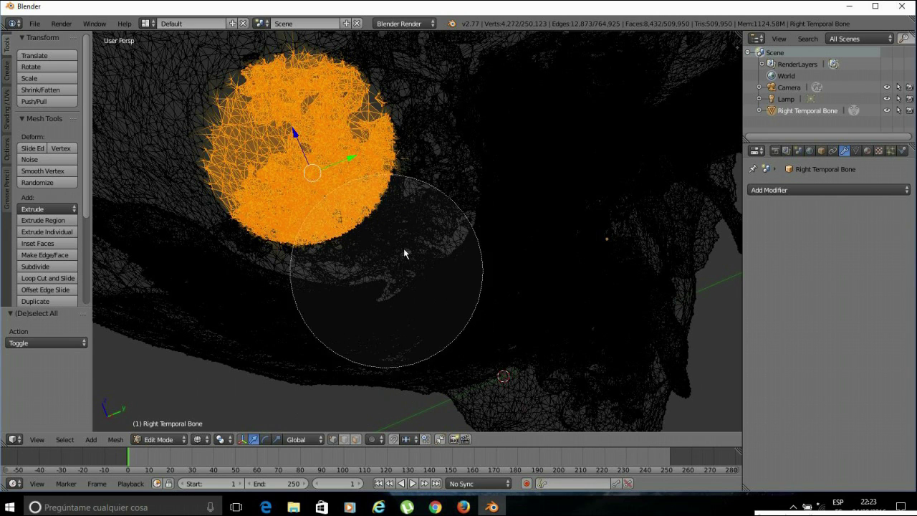
right_click(359, 236)
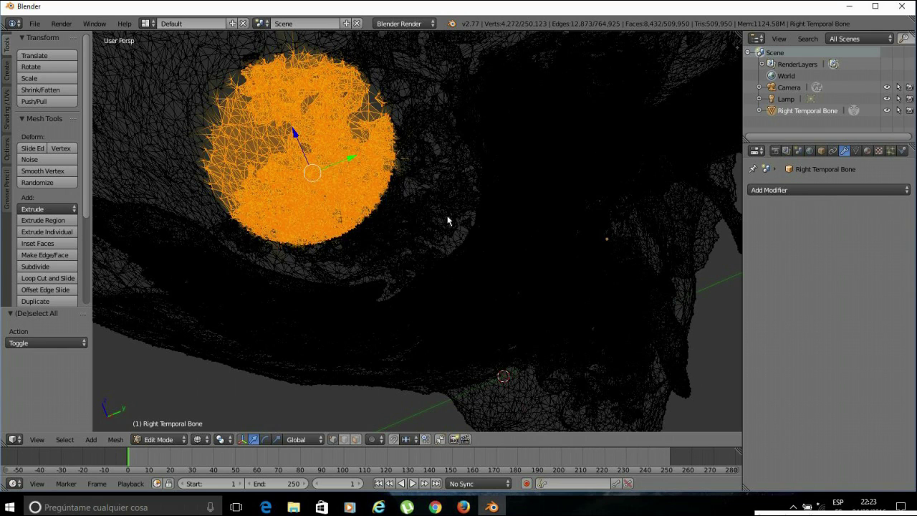
key(a)
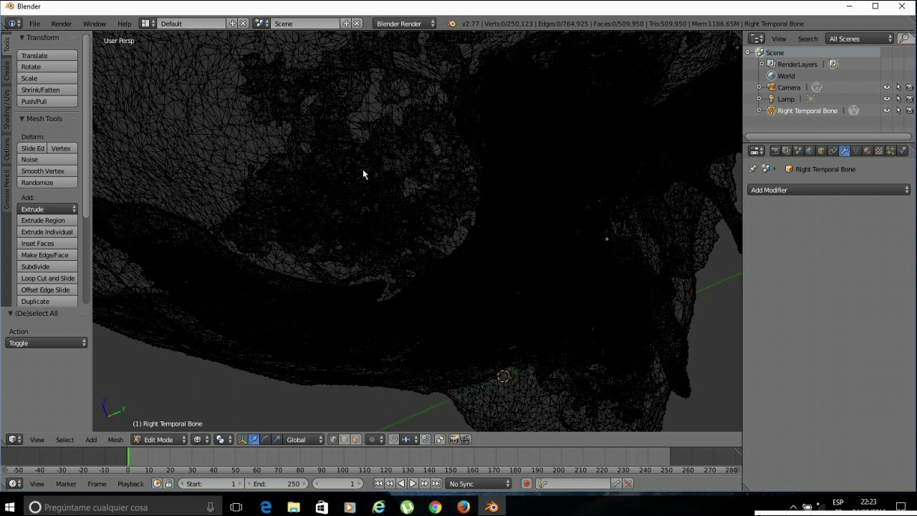
scroll(364, 174, down, 2)
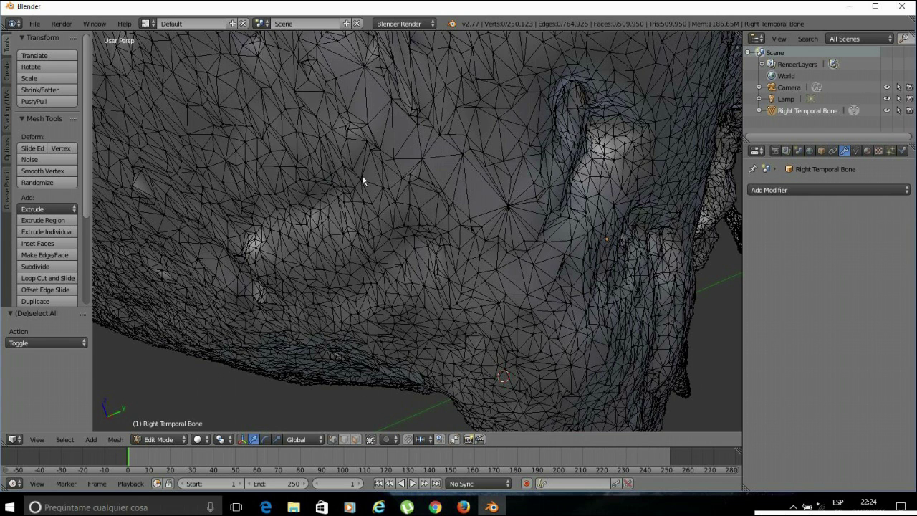
Box-select the whole bone's visible surface vertices from its outer side, and add those visible from its front end
scroll(362, 175, down, 5)
scroll(382, 175, up, 2)
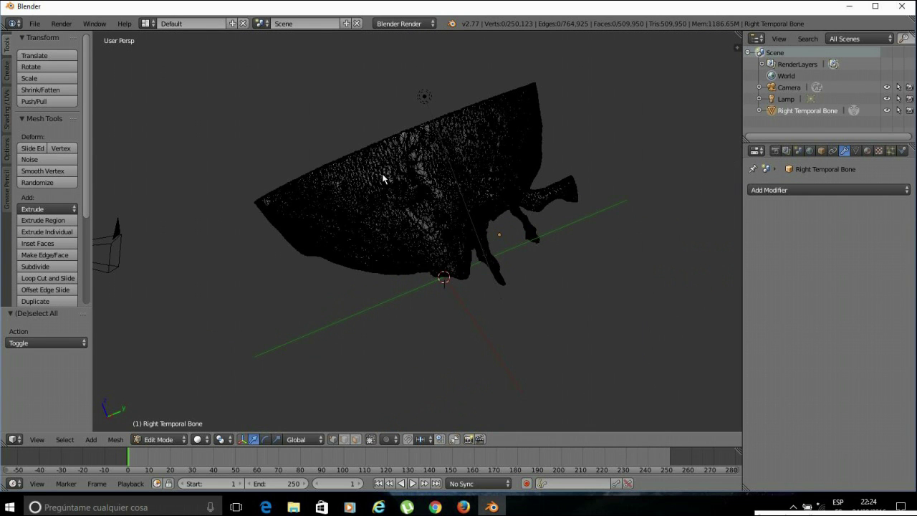
middle_drag(613, 260, 591, 278)
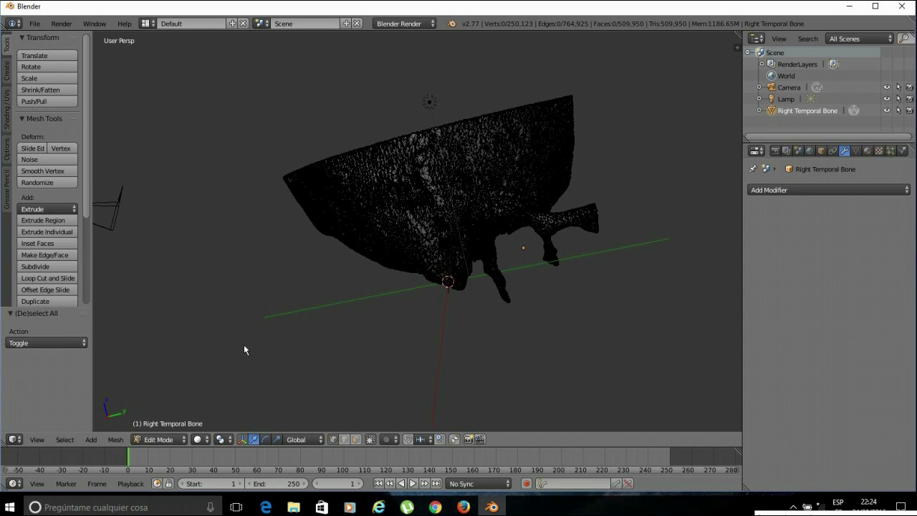
key(b)
drag(226, 379, 673, 22)
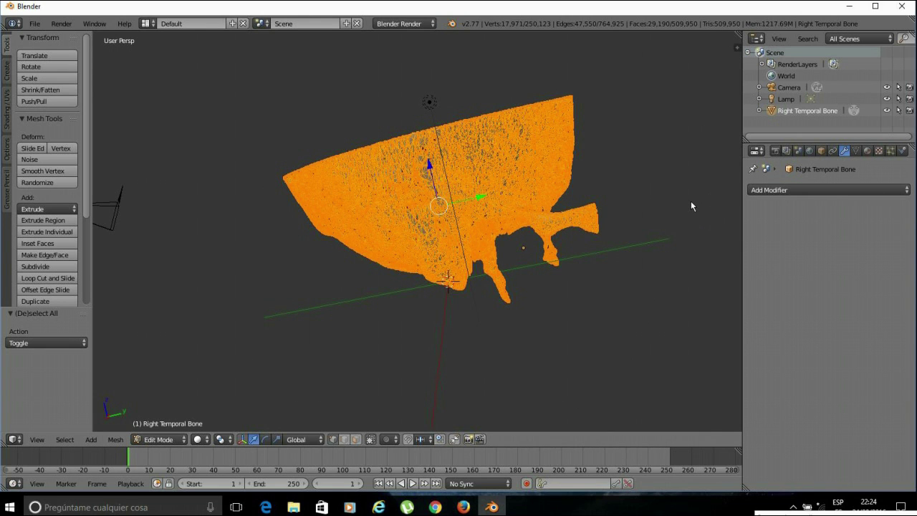
middle_drag(690, 200, 502, 247)
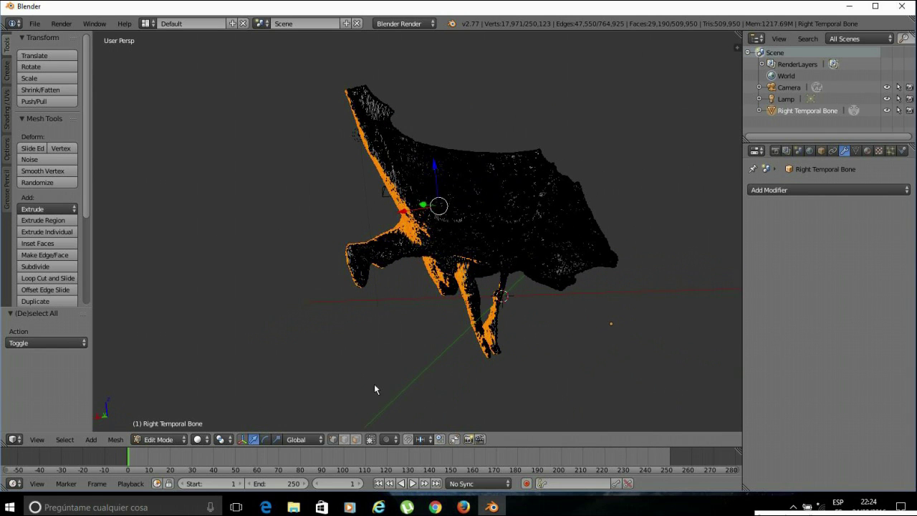
key(b)
drag(275, 383, 724, 51)
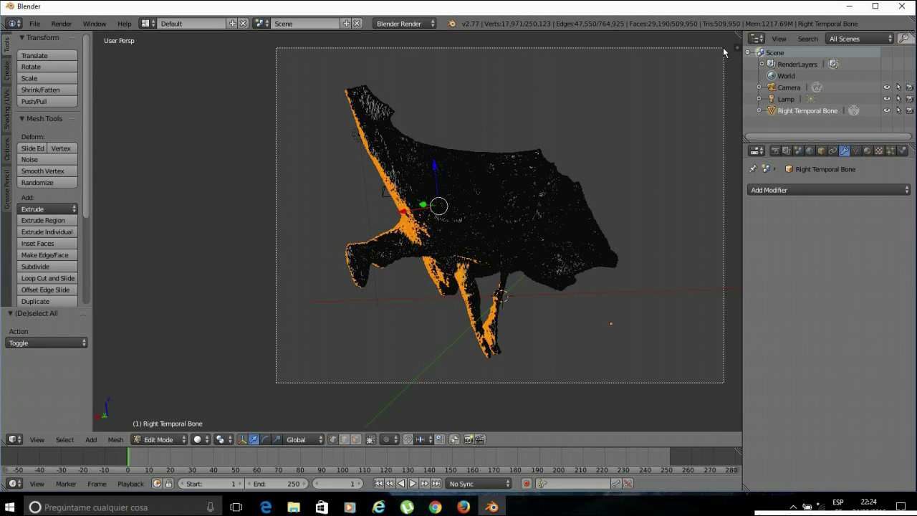
drag(724, 52, 723, 52)
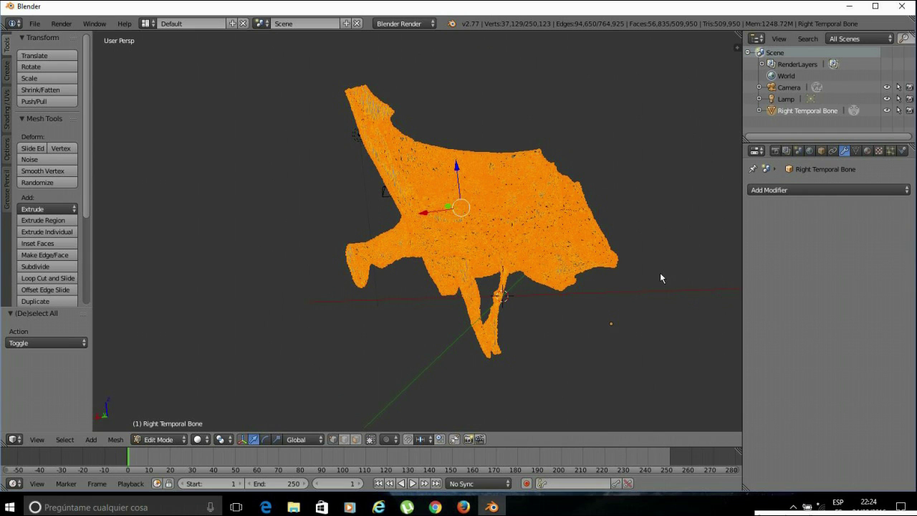
Extend the box selection over the whole bone from two viewing angles of its inner side
middle_drag(652, 281, 566, 292)
key(b)
drag(258, 390, 728, 87)
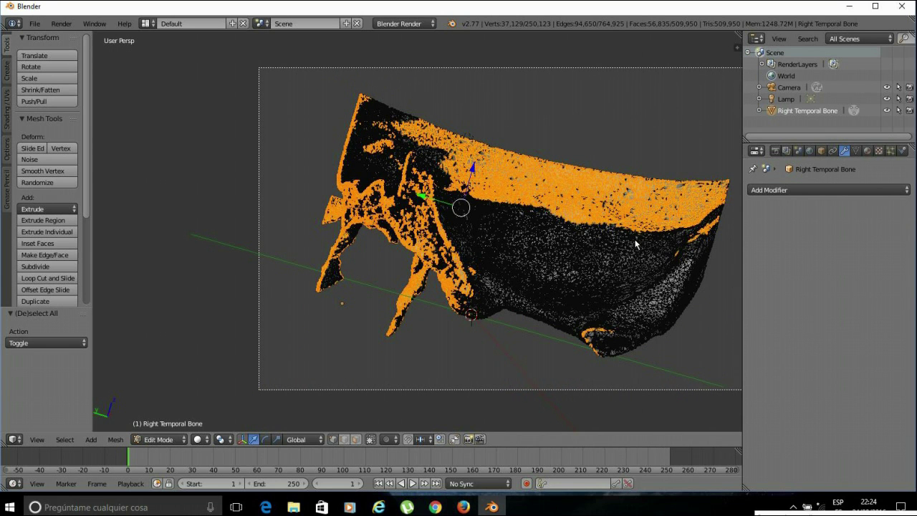
middle_drag(641, 248, 577, 246)
key(KP_Decimal)
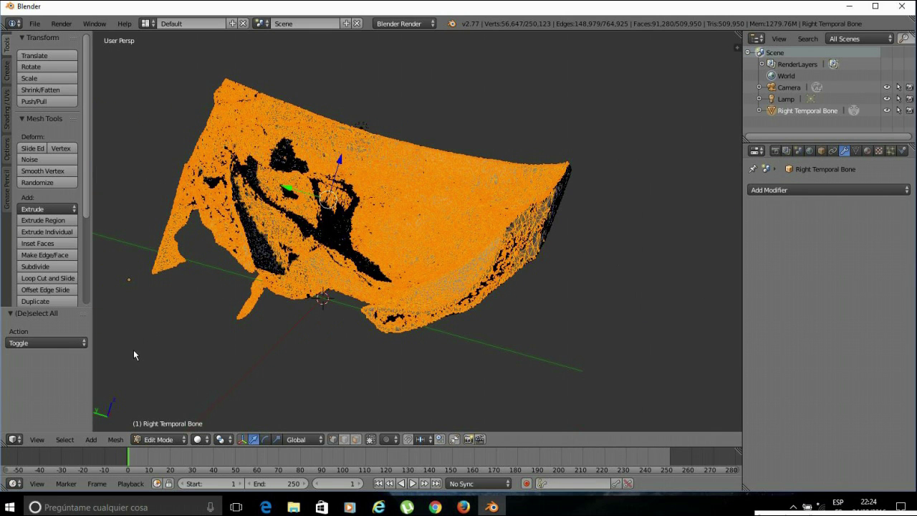
key(b)
drag(128, 358, 652, 35)
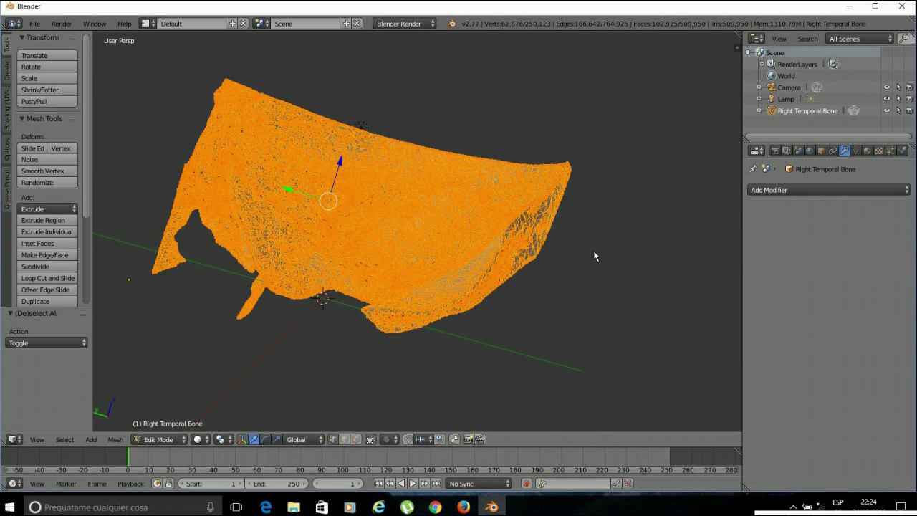
Undo the accidental single-vertex selection to restore the accumulated surface selection
right_click(588, 266)
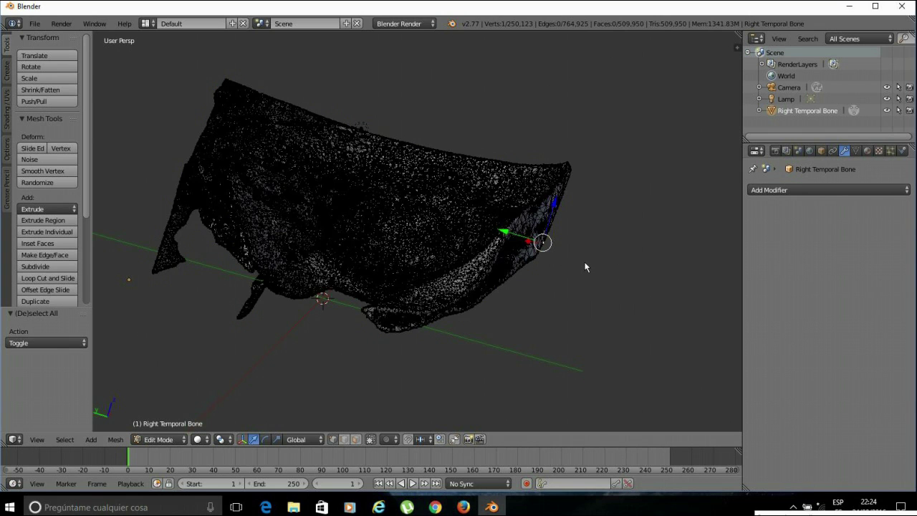
middle_drag(587, 266, 580, 263)
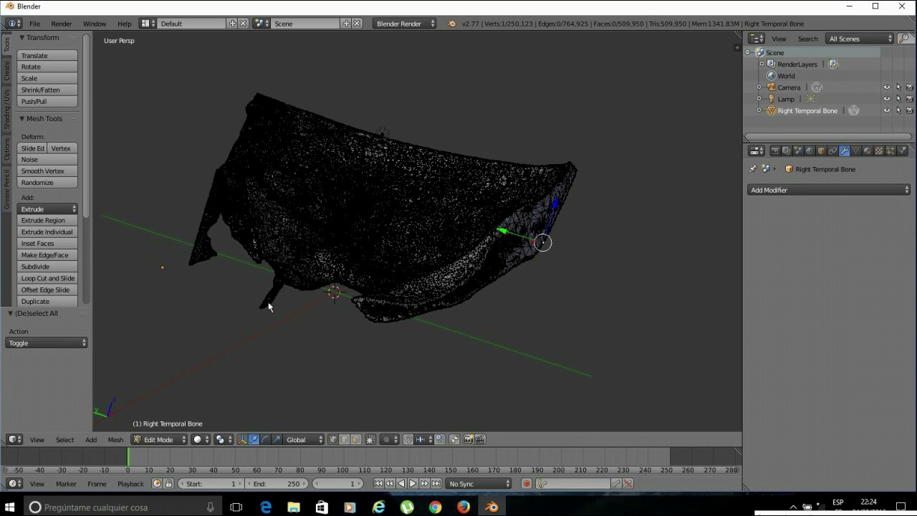
key(l)
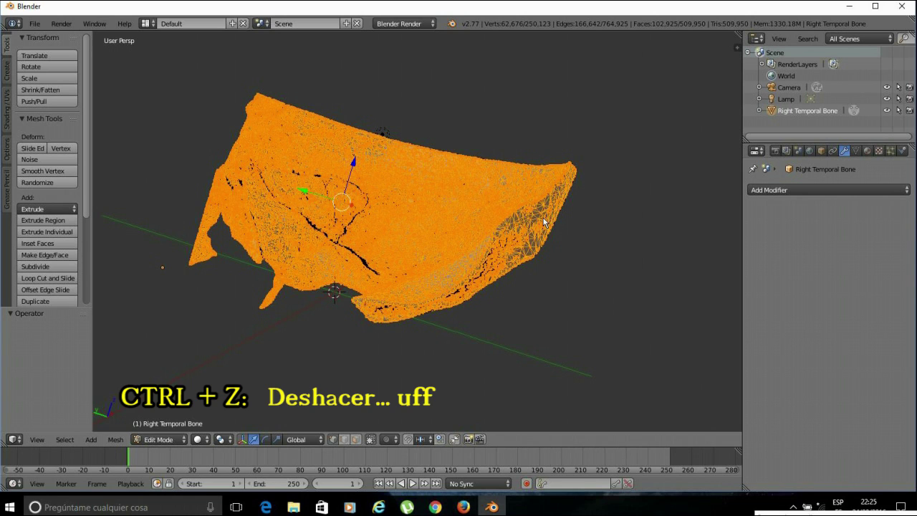
Add the remaining visible vertices to the selection by boxing the bone from its inner side and its rear end
middle_drag(220, 298, 220, 369)
key(b)
drag(172, 355, 225, 353)
drag(639, 74, 639, 70)
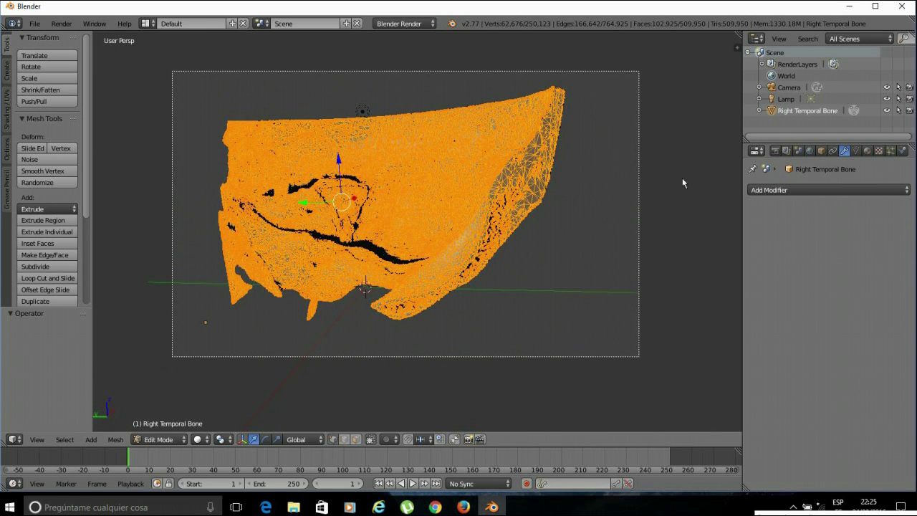
middle_drag(585, 195, 480, 207)
scroll(481, 207, down, 5)
key(b)
drag(258, 321, 488, 109)
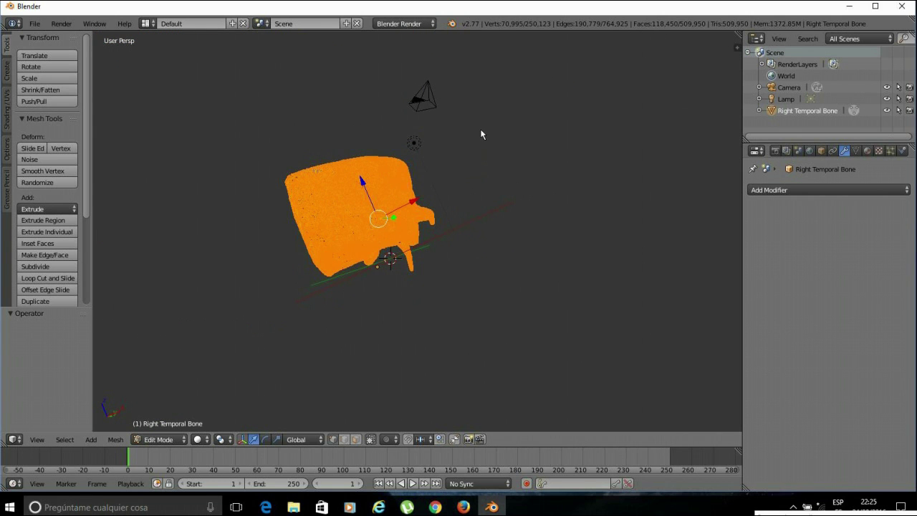
Add more surface vertices to the selection by boxing the whole bone from above and from a further tilted angle
middle_drag(485, 203, 502, 315)
key(b)
drag(242, 343, 552, 94)
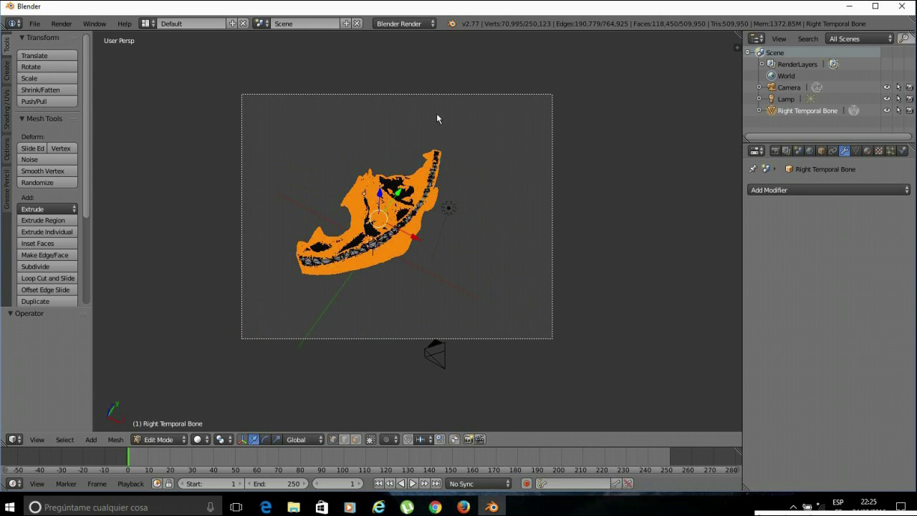
middle_drag(378, 160, 292, 338)
key(b)
drag(250, 354, 508, 75)
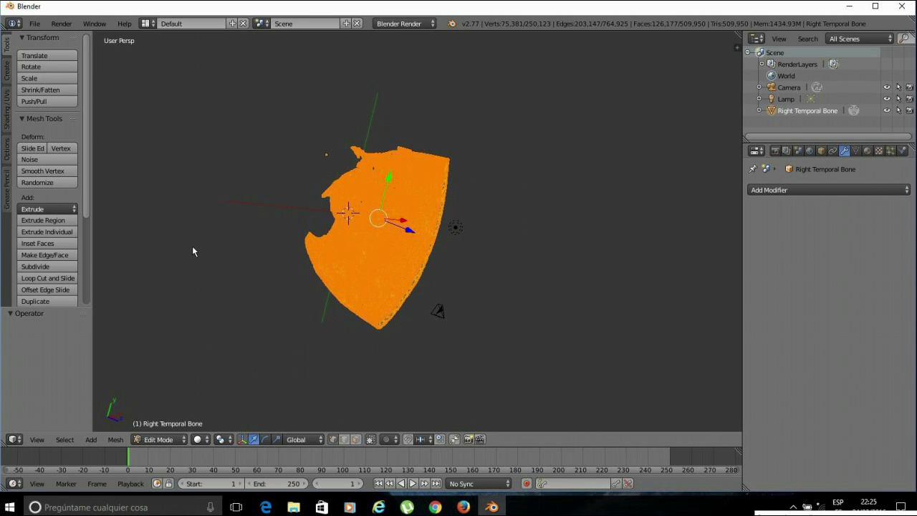
Box-select the whole bone from two more orbited viewpoints to pick up missed surface vertices
middle_drag(275, 256, 272, 329)
key(b)
drag(244, 342, 530, 103)
middle_drag(477, 100, 492, 270)
key(b)
drag(292, 295, 506, 71)
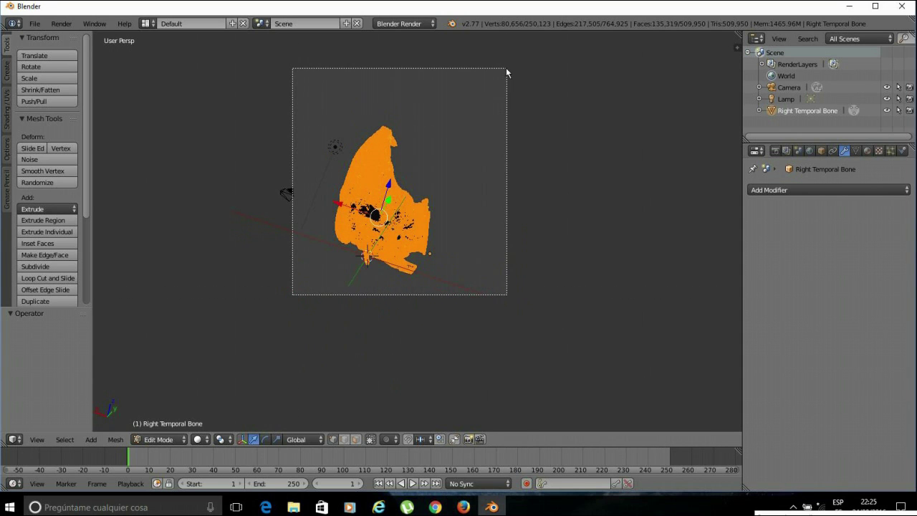
drag(507, 156, 507, 156)
Box-select the bone from its front end and underside, including the thin upper end outside the first box, and check the outer side
middle_drag(481, 305, 560, 300)
middle_drag(559, 300, 582, 300)
key(b)
drag(285, 321, 529, 108)
mouse_move(222, 364)
mouse_down()
mouse_move(547, 51)
mouse_move(536, 68)
mouse_up()
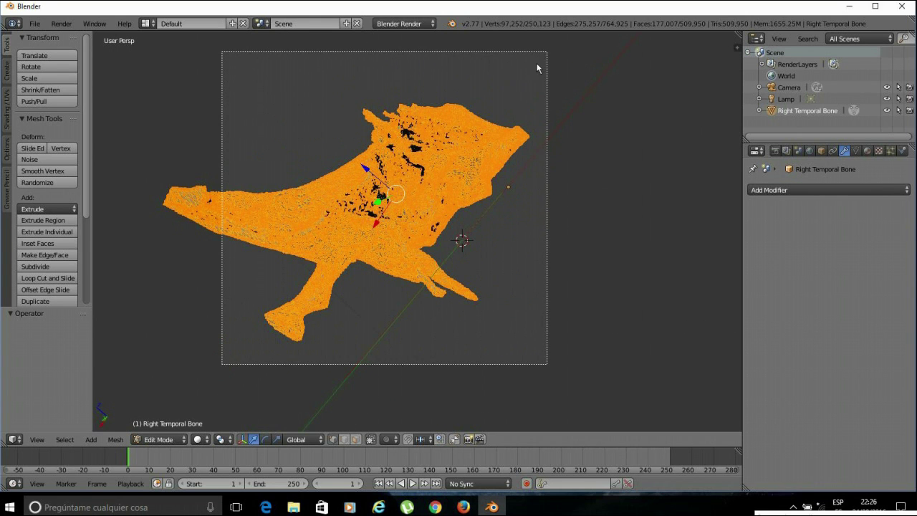
key(b)
drag(150, 278, 278, 175)
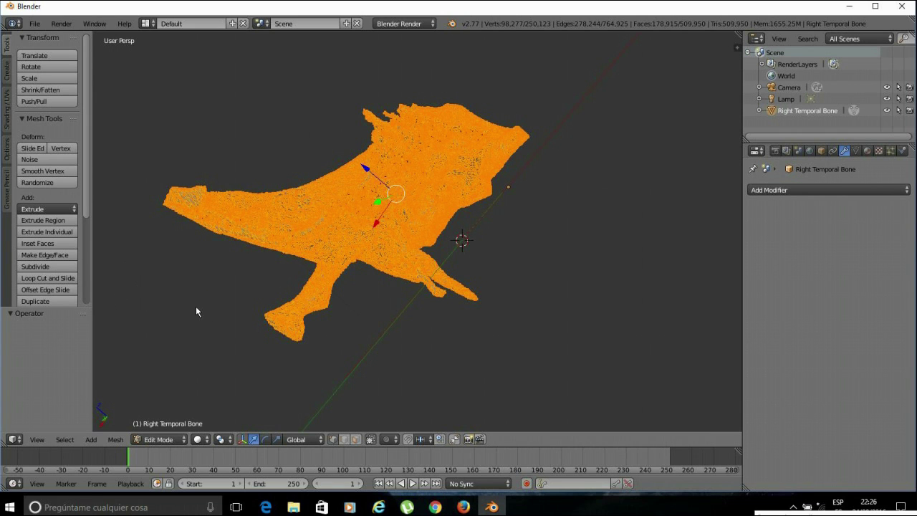
middle_drag(202, 299, 370, 212)
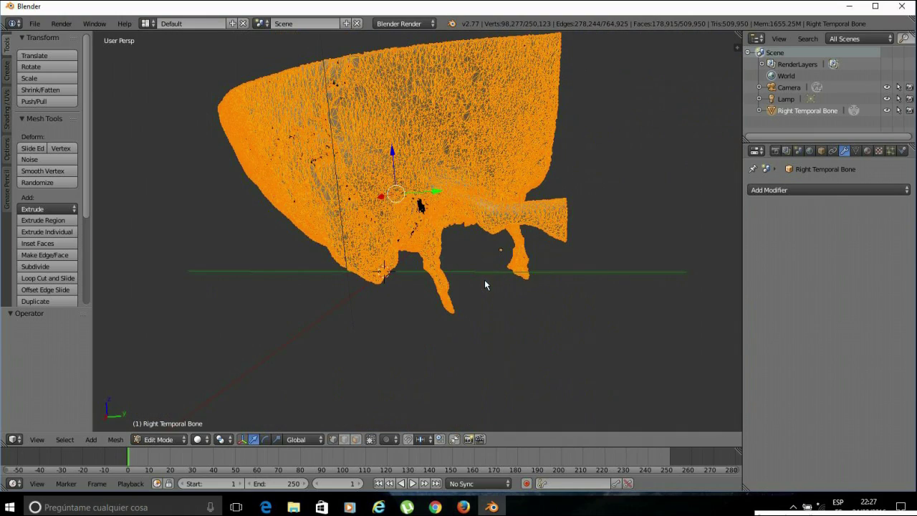
scroll(540, 296, up, 6)
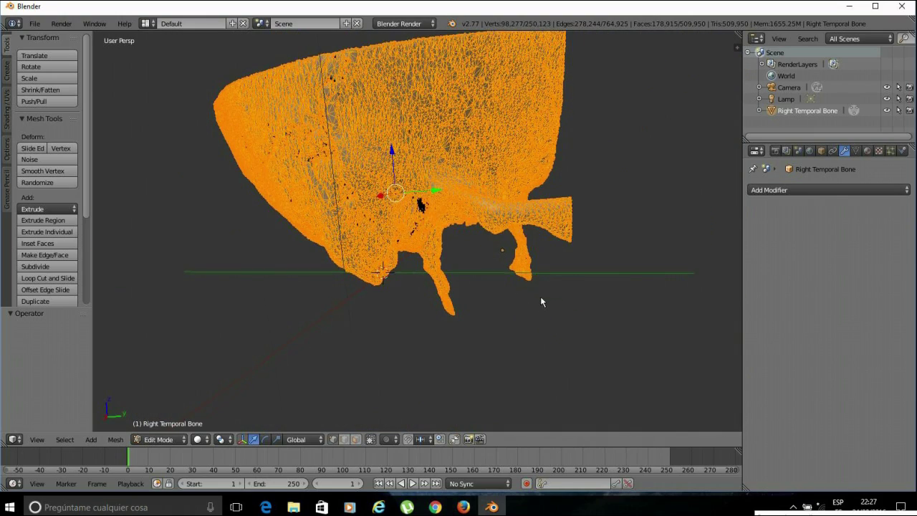
Box-select the missed surface vertices around the ear canal opening and the lower bone from a closer, tilted viewpoint
scroll(541, 291, down, 3)
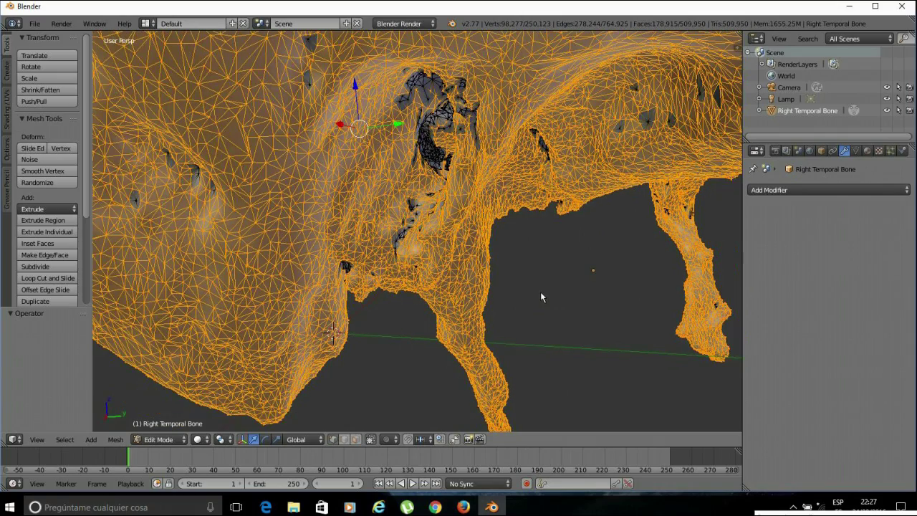
middle_drag(540, 293, 494, 297)
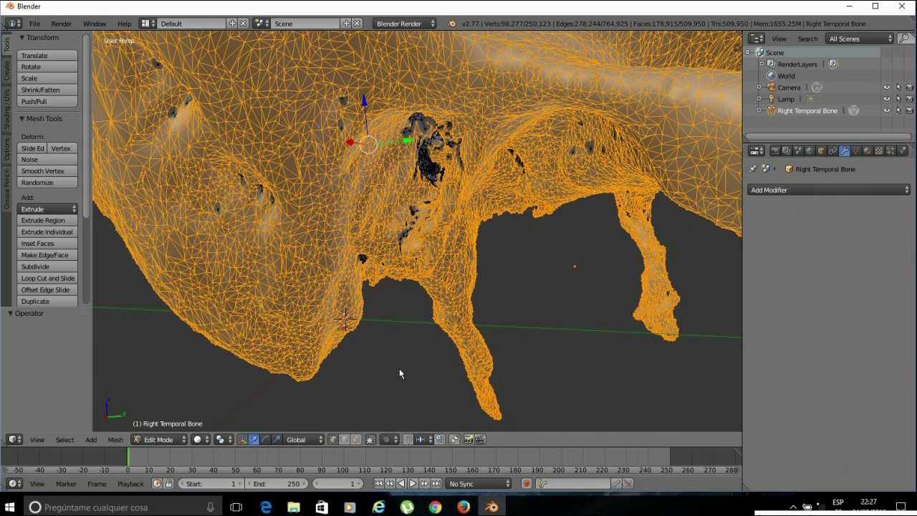
mouse_move(404, 370)
middle_down()
mouse_move(407, 349)
mouse_move(408, 358)
middle_up()
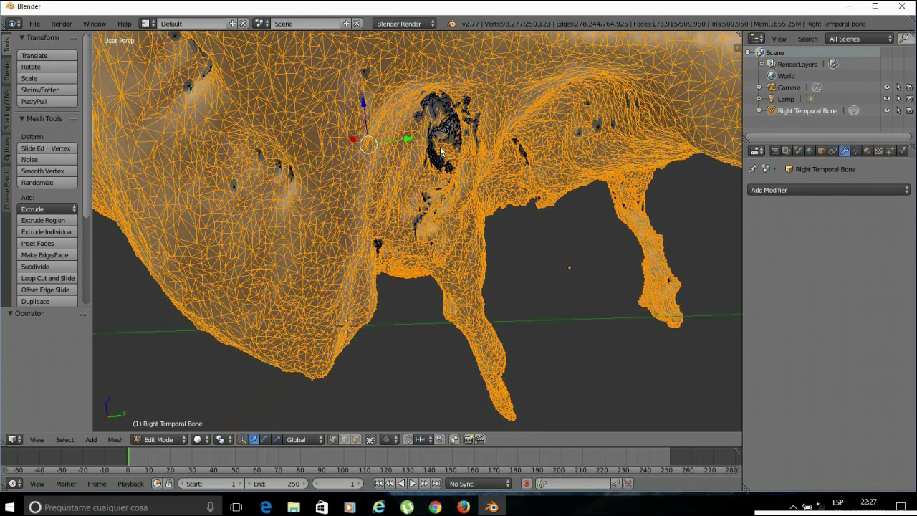
middle_drag(516, 334, 476, 106)
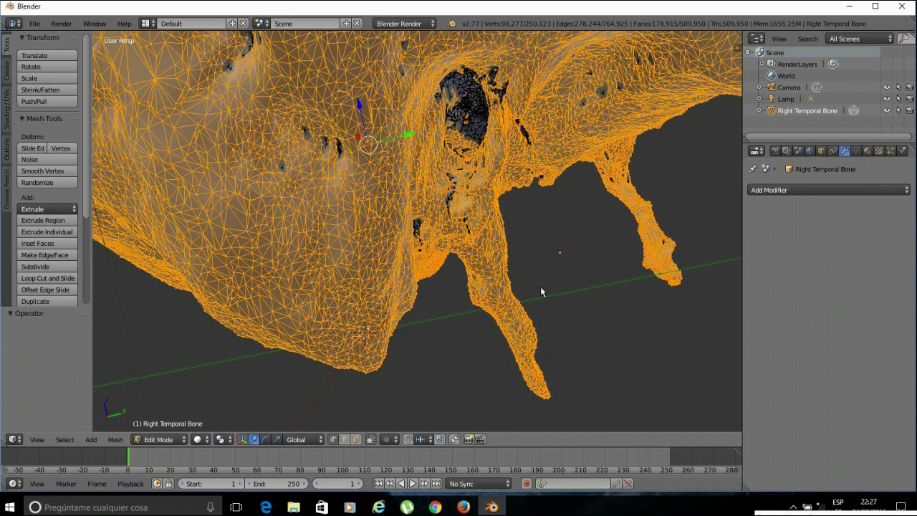
key(b)
drag(126, 386, 729, 7)
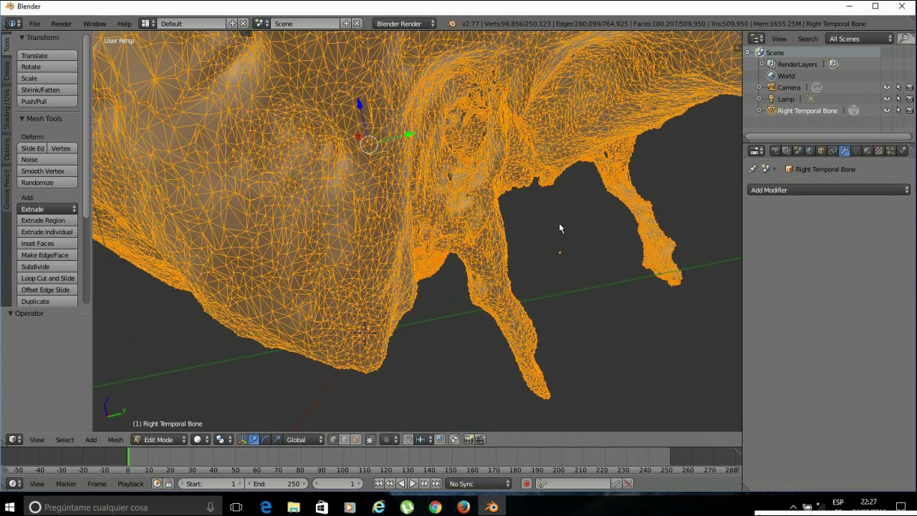
key(x)
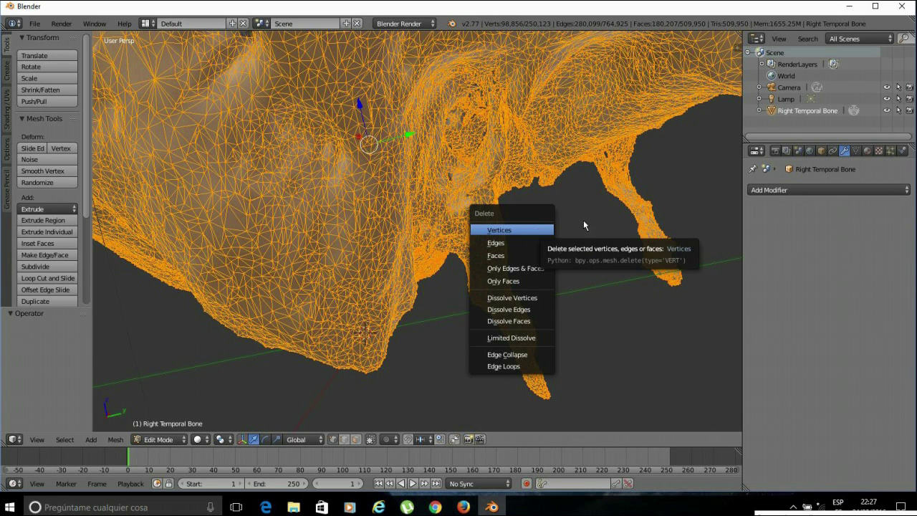
key(Escape)
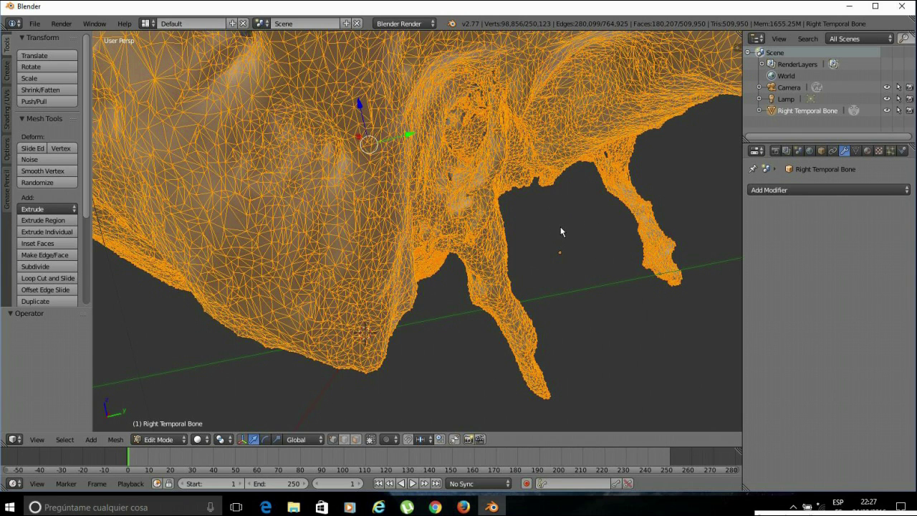
Add the vertices in and around the ear canal to the selection with Circle Select in wireframe shading
key(z)
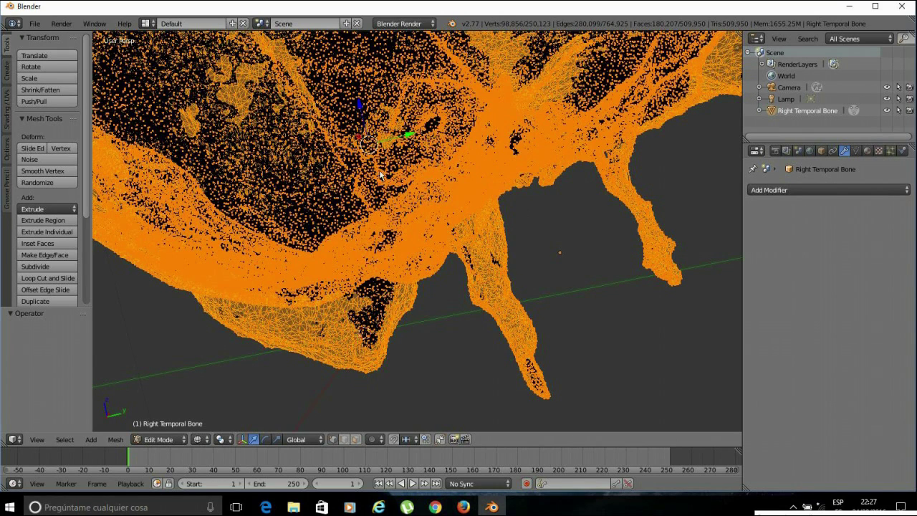
key(z)
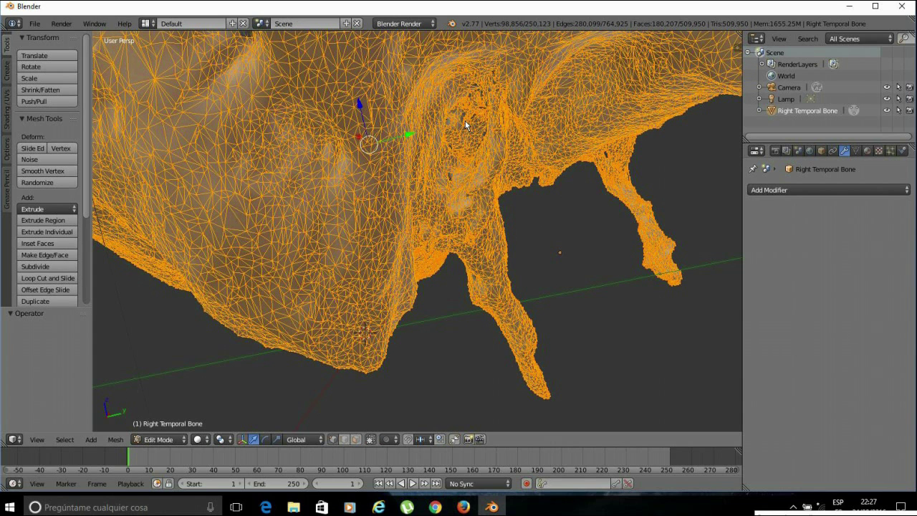
key(z)
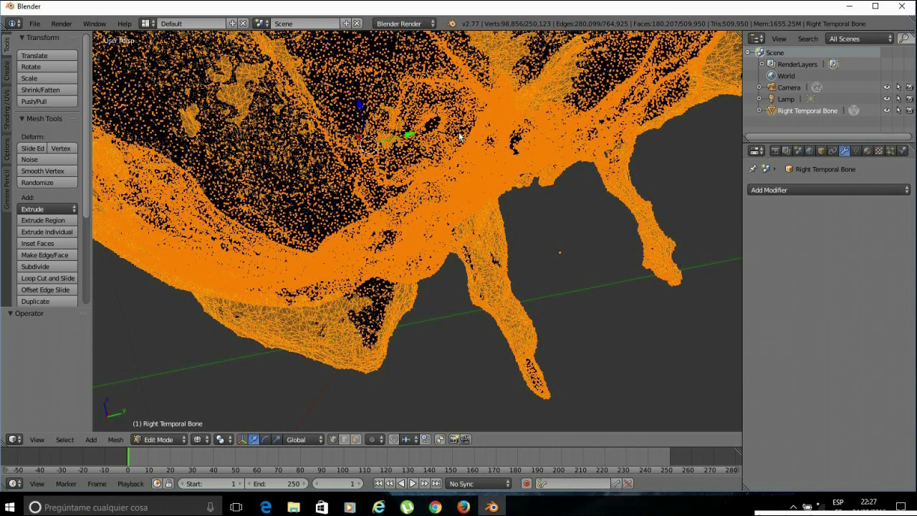
key(c)
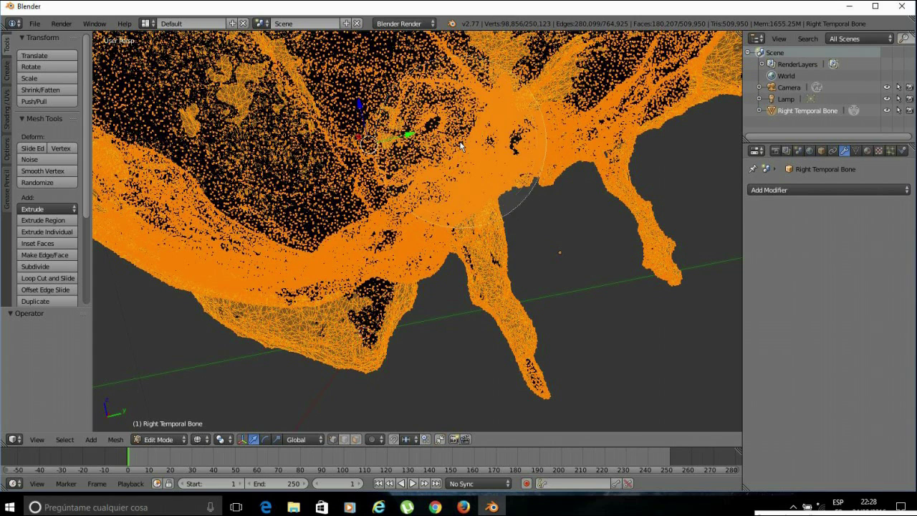
mouse_move(451, 185)
mouse_down()
mouse_move(440, 134)
mouse_move(453, 87)
mouse_move(478, 87)
mouse_move(483, 163)
mouse_move(500, 131)
mouse_move(486, 121)
mouse_up()
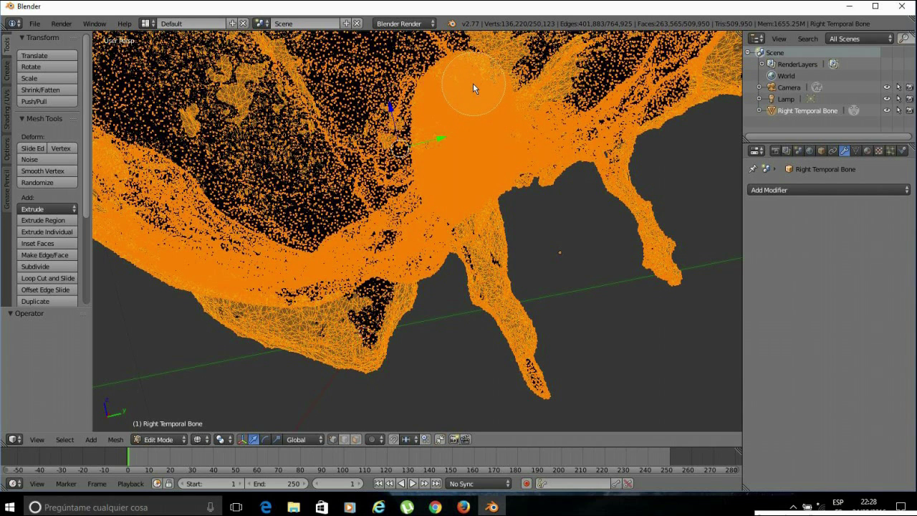
right_click(482, 114)
Return to solid shading and check the coverage of the selection over the whole bone, near and far
scroll(434, 268, down, 7)
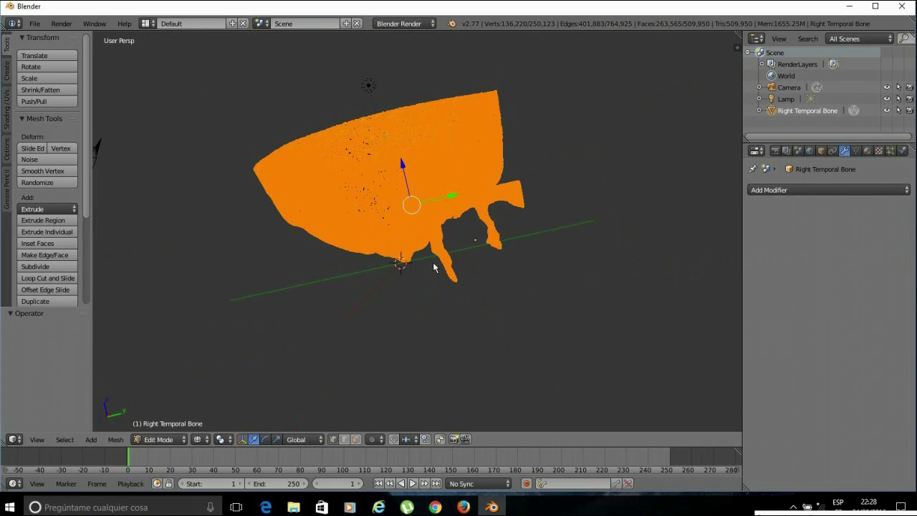
scroll(409, 248, up, 10)
scroll(387, 162, down, 10)
scroll(392, 179, up, 6)
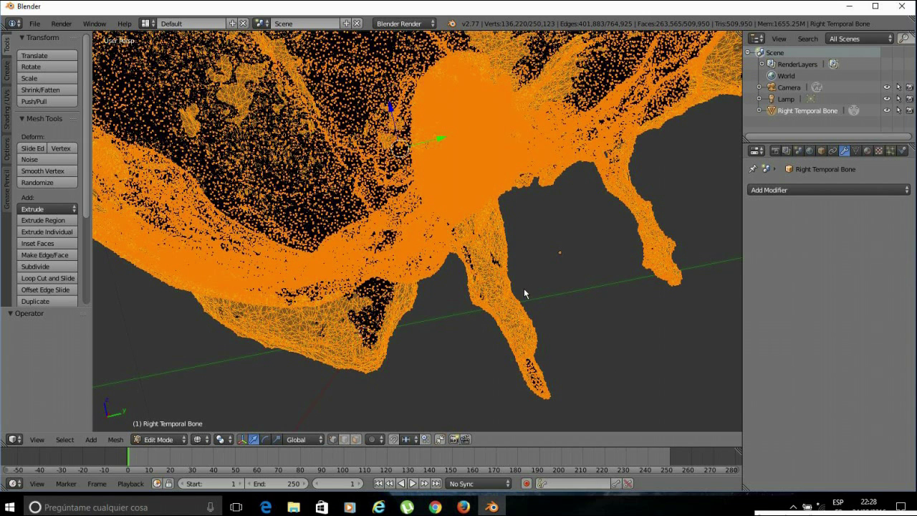
scroll(526, 290, down, 2)
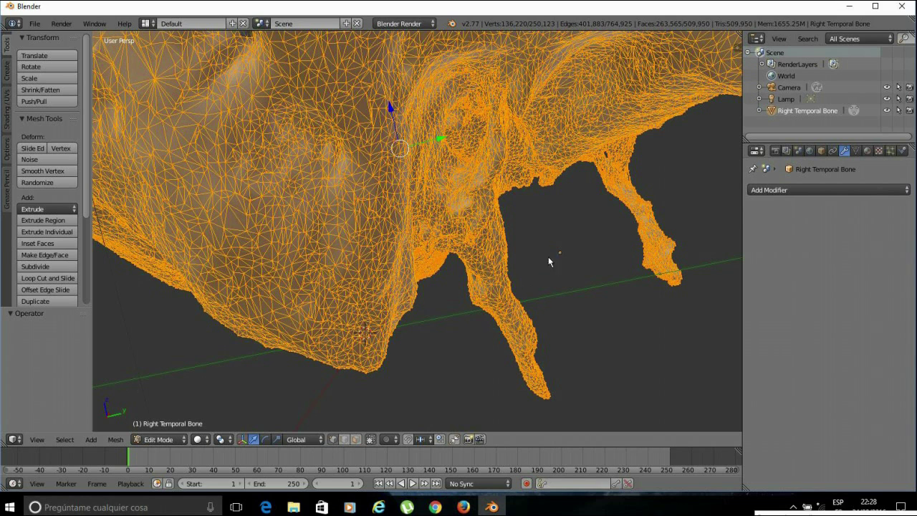
scroll(530, 242, down, 8)
scroll(529, 237, down, 3)
scroll(529, 238, up, 3)
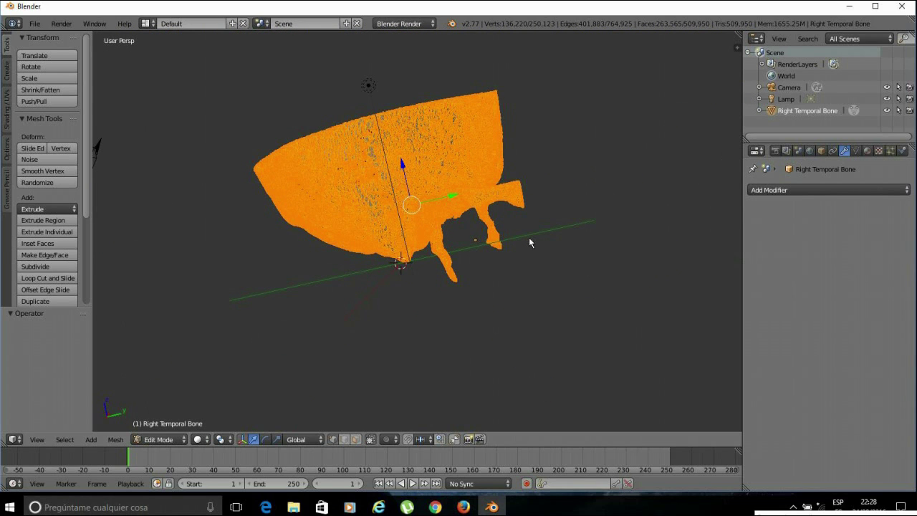
middle_drag(558, 242, 569, 270)
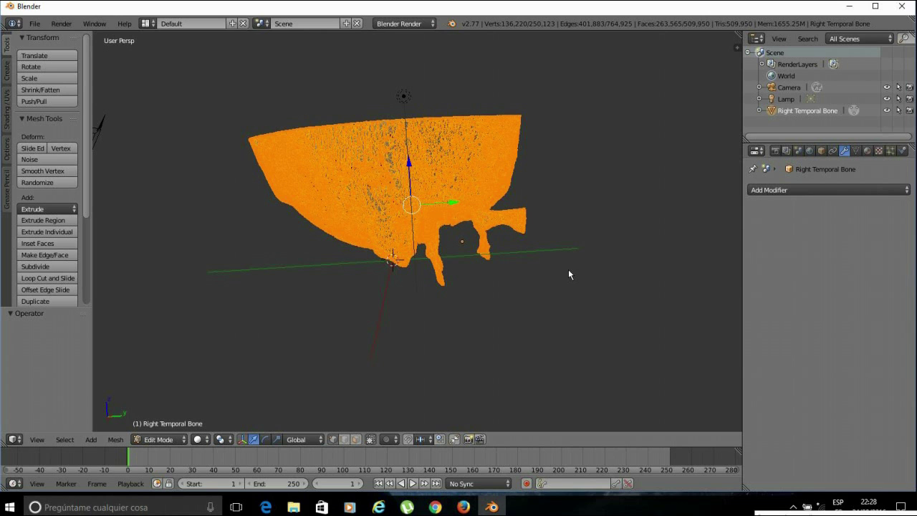
scroll(508, 273, up, 5)
scroll(507, 277, down, 5)
Invert the vertex selection, separate the selected inner vertices into their own object, and return to Object Mode
key(ctrl+i)
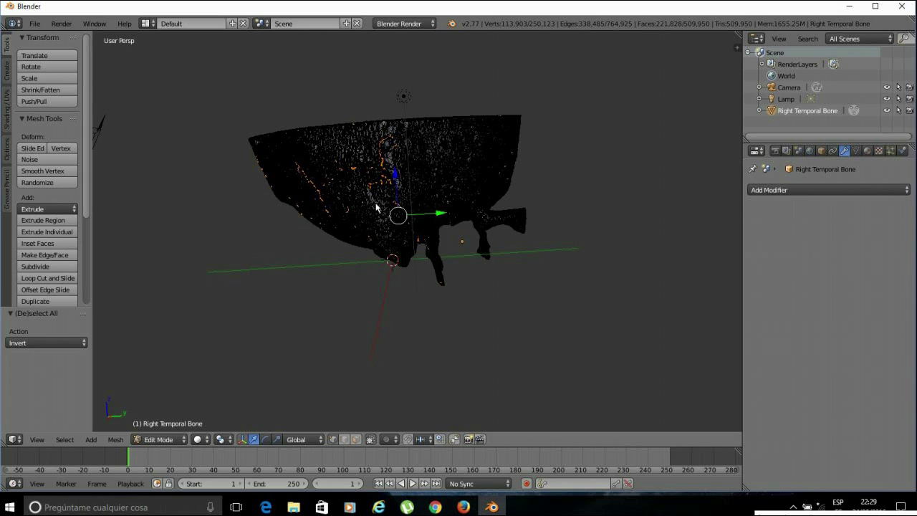
key(p)
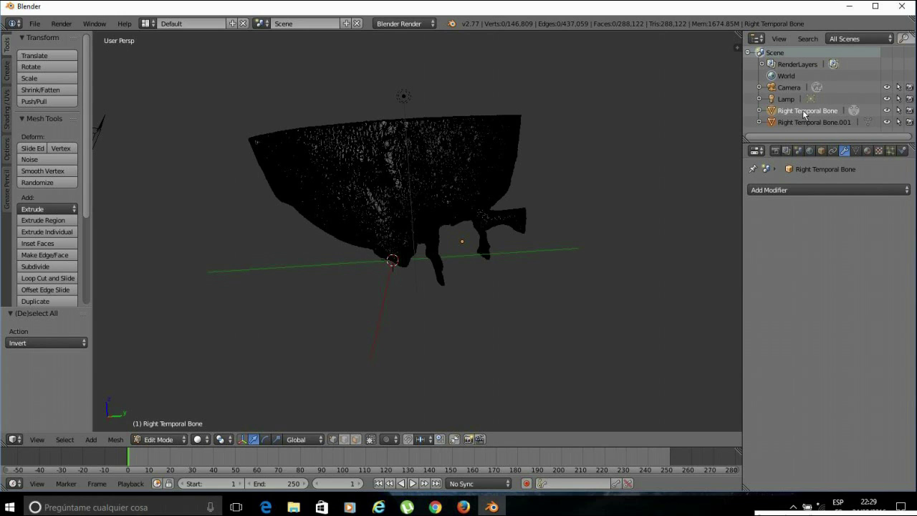
click(812, 125)
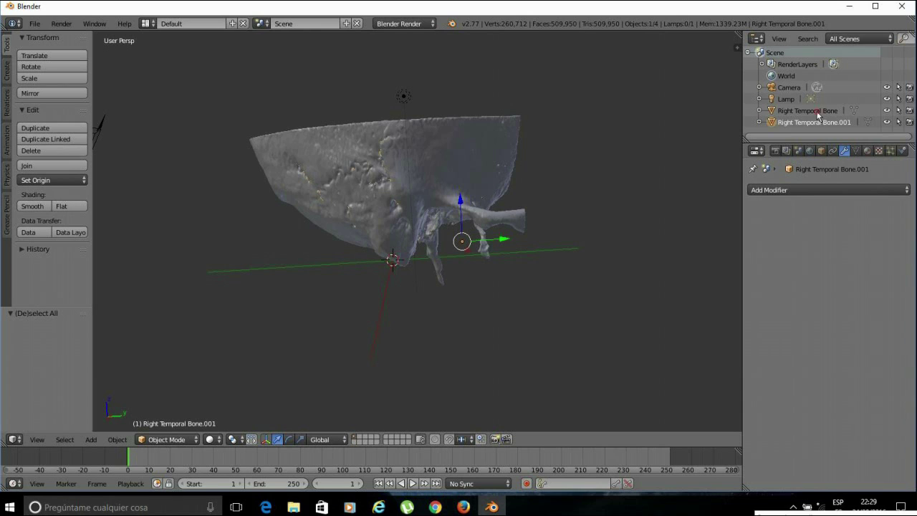
click(817, 112)
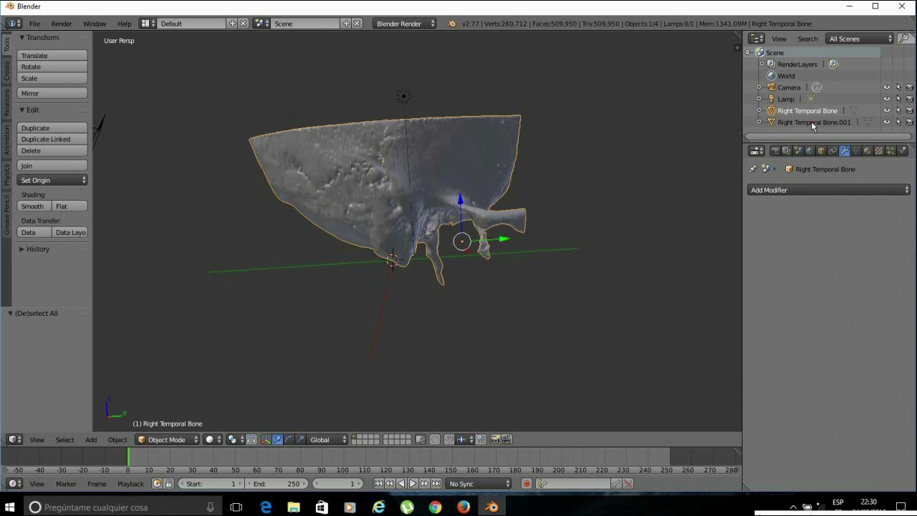
Rename the separated object Right Temporal Bone.001 as celdillas and hide the Right Temporal Bone object
click(814, 123)
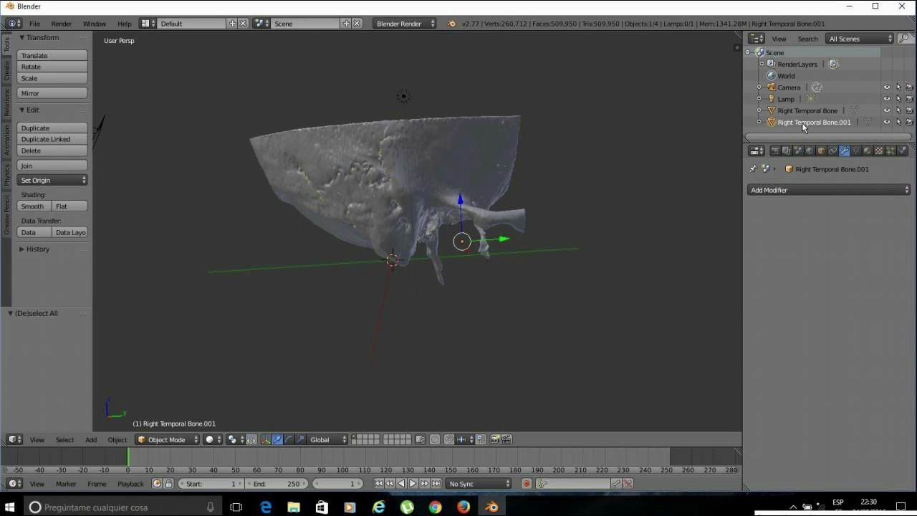
double_click(803, 125)
text(Eeldil)
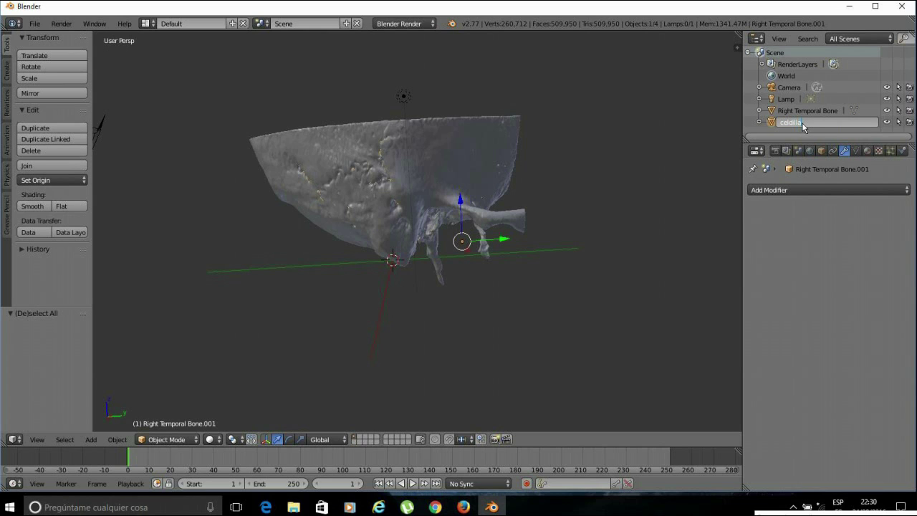
text(las)
key(Return)
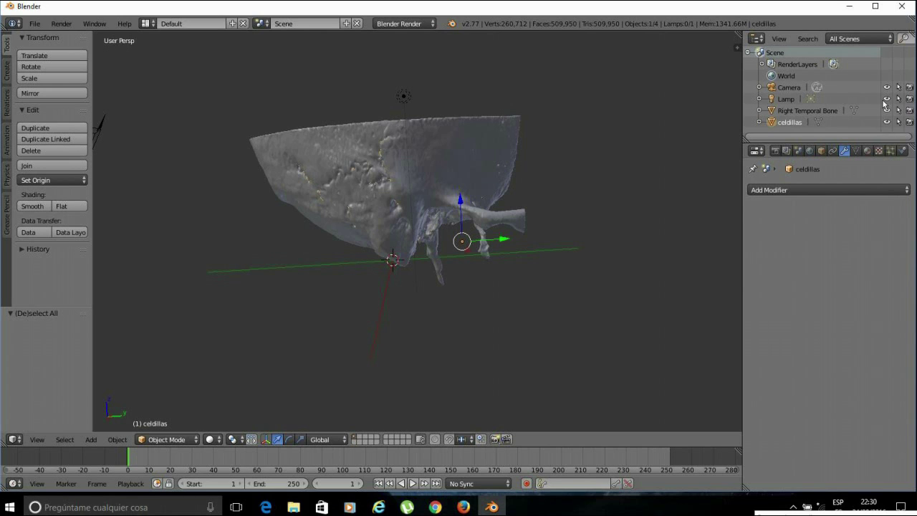
click(792, 112)
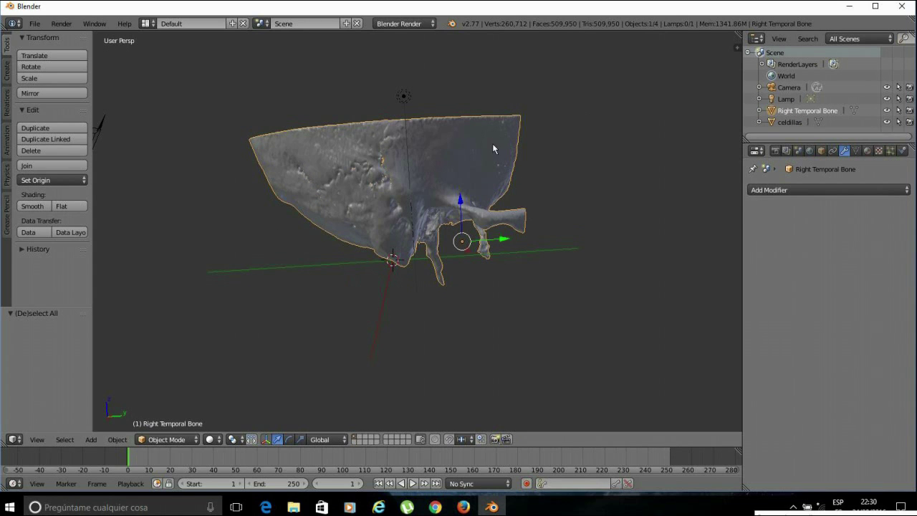
click(889, 112)
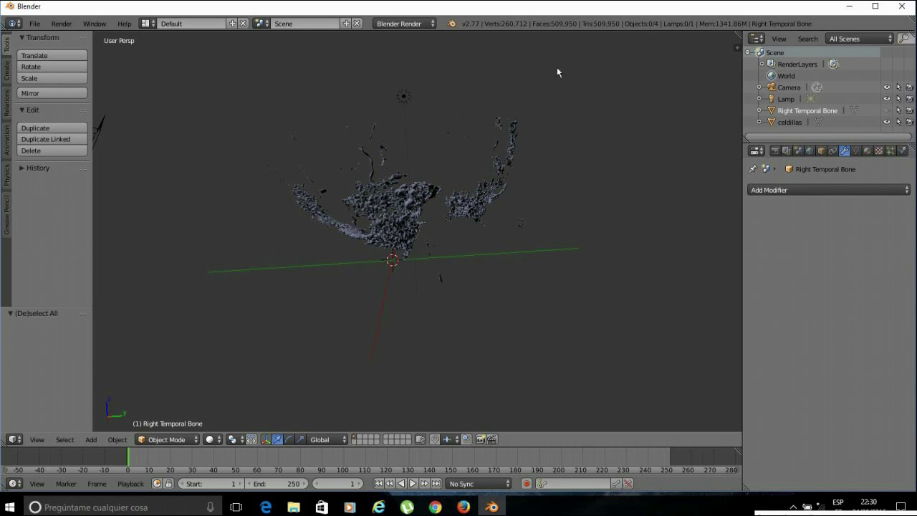
Examine the separated inner structures of the bone from several sides and distances
scroll(448, 266, up, 5)
scroll(449, 270, down, 8)
scroll(448, 267, up, 3)
middle_drag(588, 286, 284, 285)
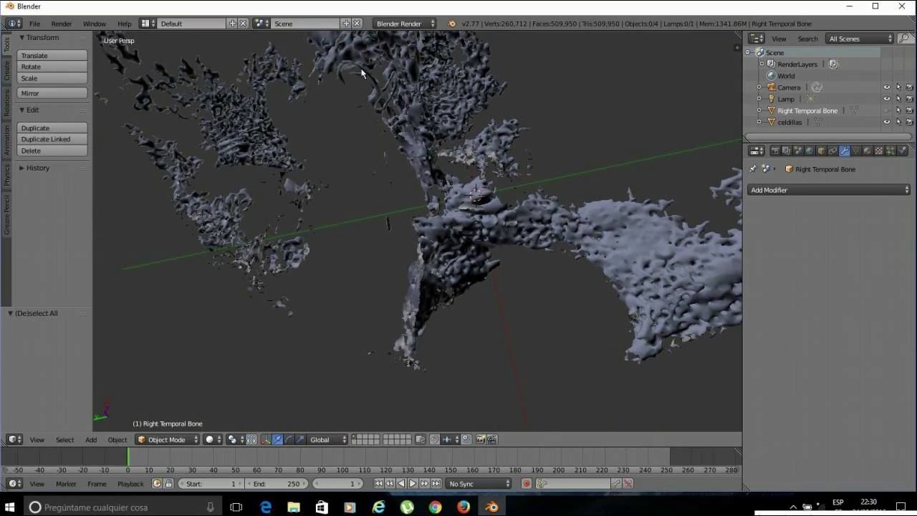
middle_drag(313, 184, 211, 127)
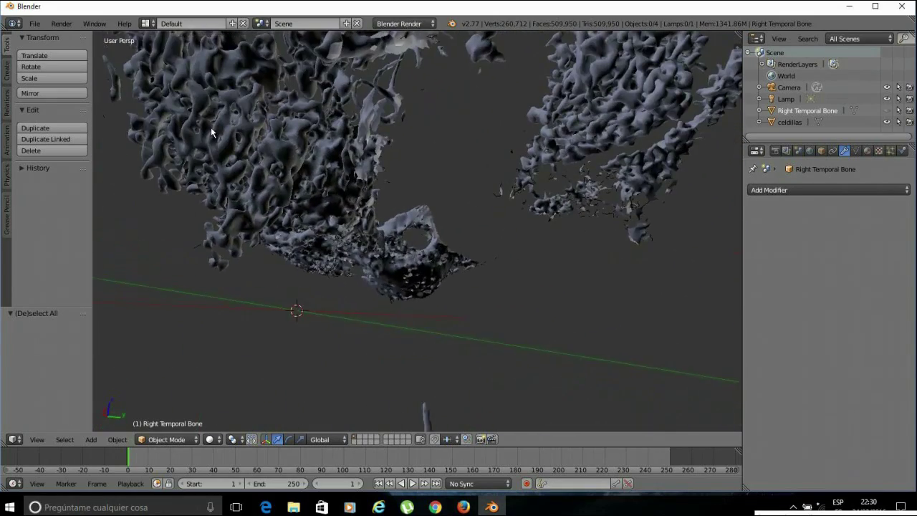
scroll(344, 133, down, 6)
middle_drag(341, 166, 432, 356)
scroll(432, 353, up, 6)
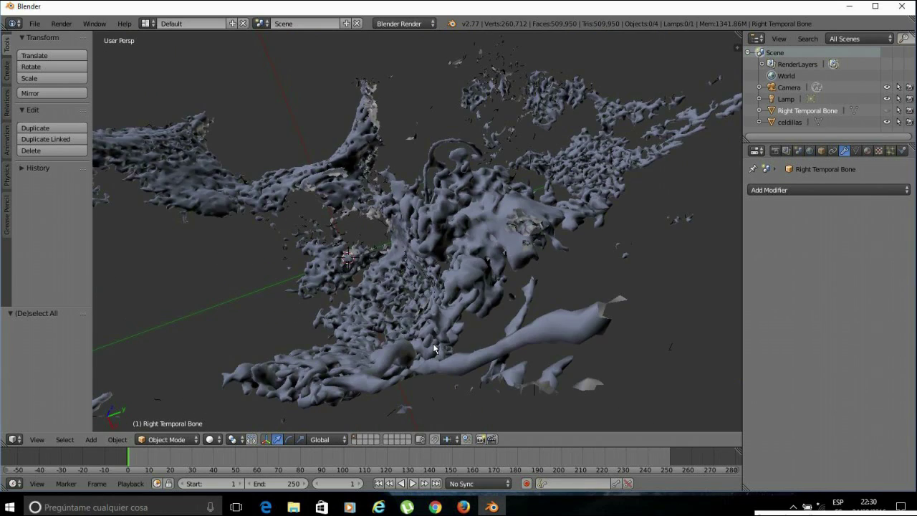
middle_drag(521, 277, 497, 251)
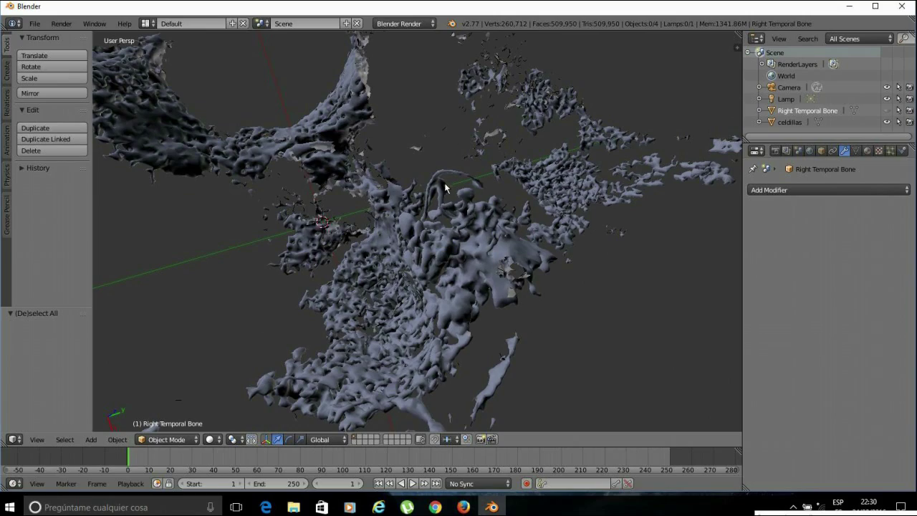
Select the celdillas object in the viewport and try moving it, cancelling the move
right_click(471, 247)
key(g)
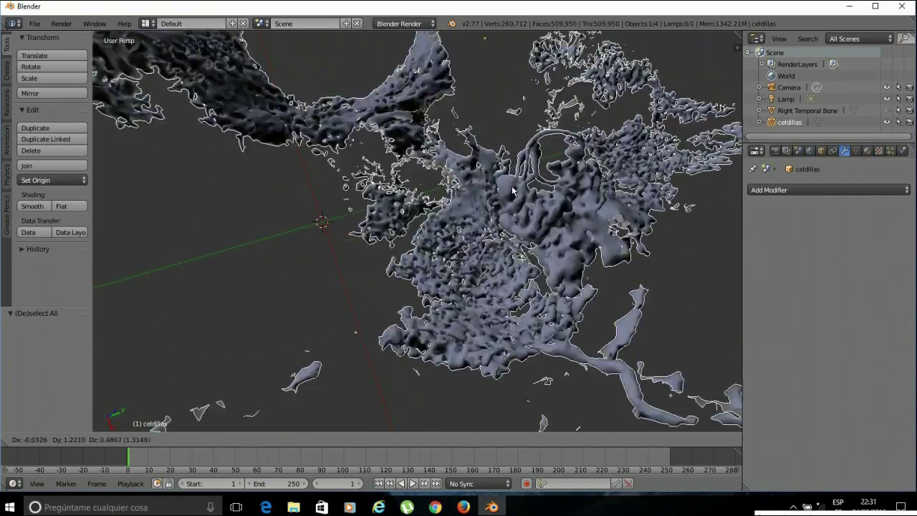
right_click(472, 245)
Inspect the overall shape and loose fragments of the selected celdillas object from different angles
middle_drag(559, 298, 529, 285)
scroll(529, 285, down, 5)
scroll(528, 287, up, 5)
scroll(518, 297, down, 5)
mouse_move(510, 351)
middle_down()
mouse_move(387, 359)
mouse_move(614, 323)
mouse_move(513, 336)
middle_up()
scroll(514, 336, up, 5)
scroll(512, 334, down, 5)
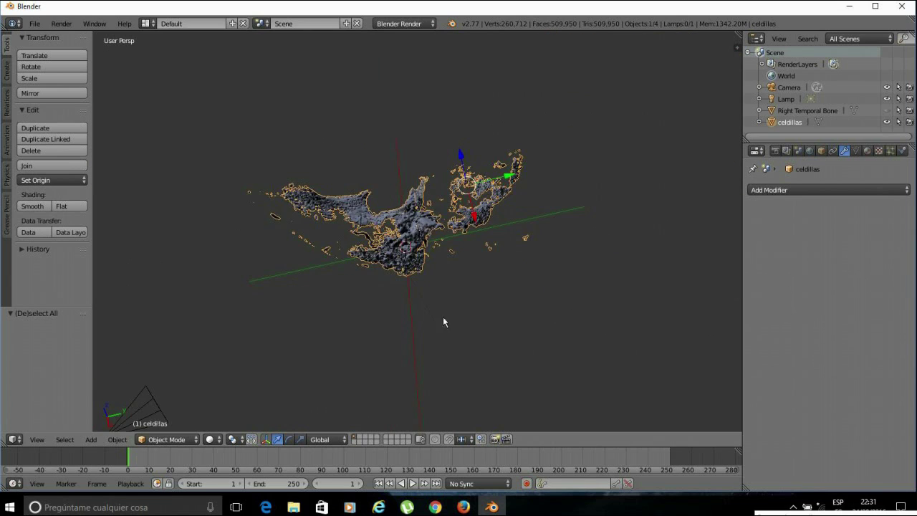
middle_drag(443, 317, 480, 325)
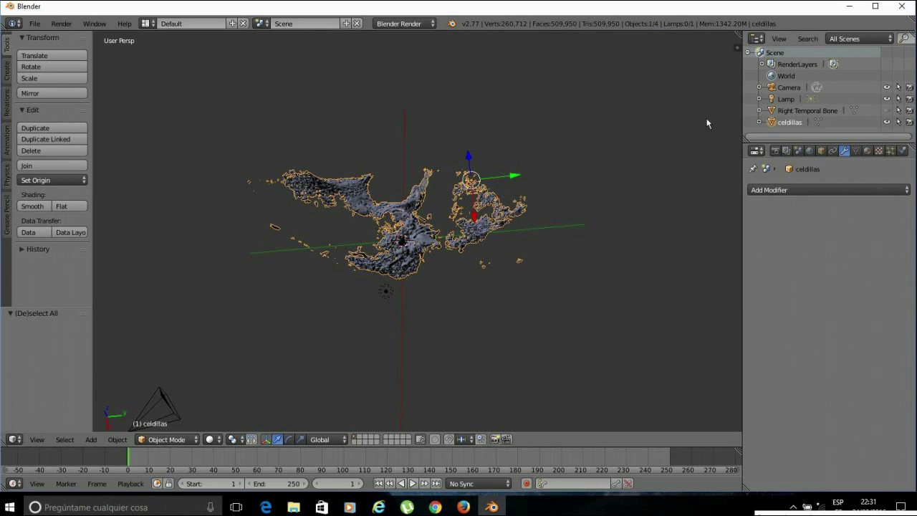
Open the celdillas mesh in Edit Mode with its dense central part in close view
middle_drag(443, 332, 454, 284)
scroll(454, 284, up, 5)
middle_drag(405, 248, 496, 293)
middle_drag(466, 222, 379, 177)
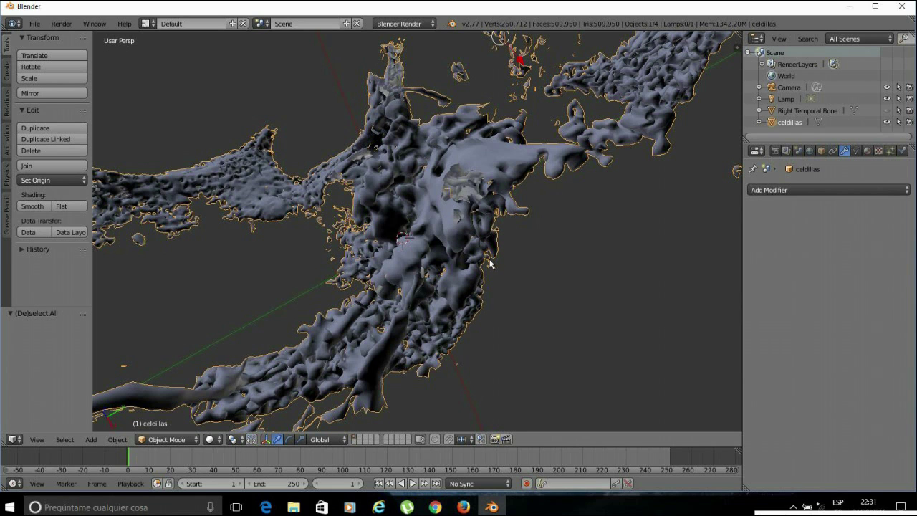
key(Tab)
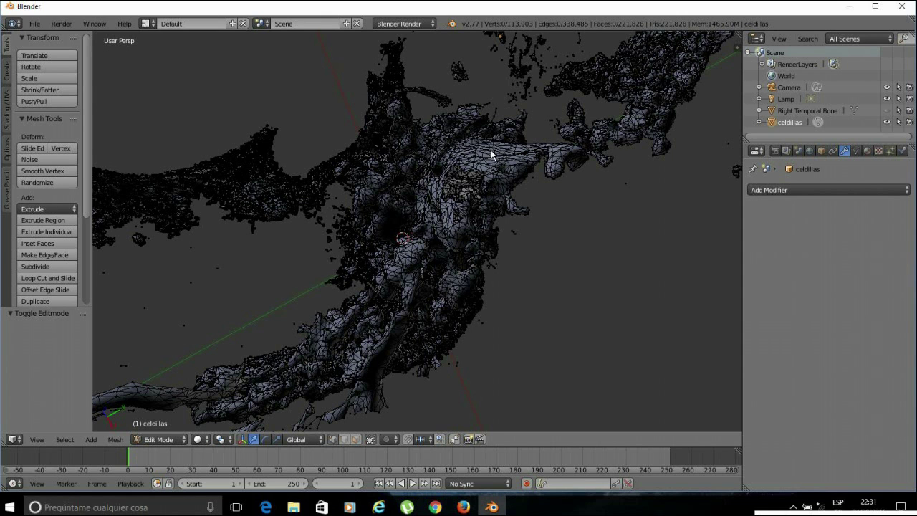
Isolate the linked, curved canal piece in the celdillas mesh by deleting the vertices of everything else, and return to Object Mode
middle_drag(470, 194, 508, 233)
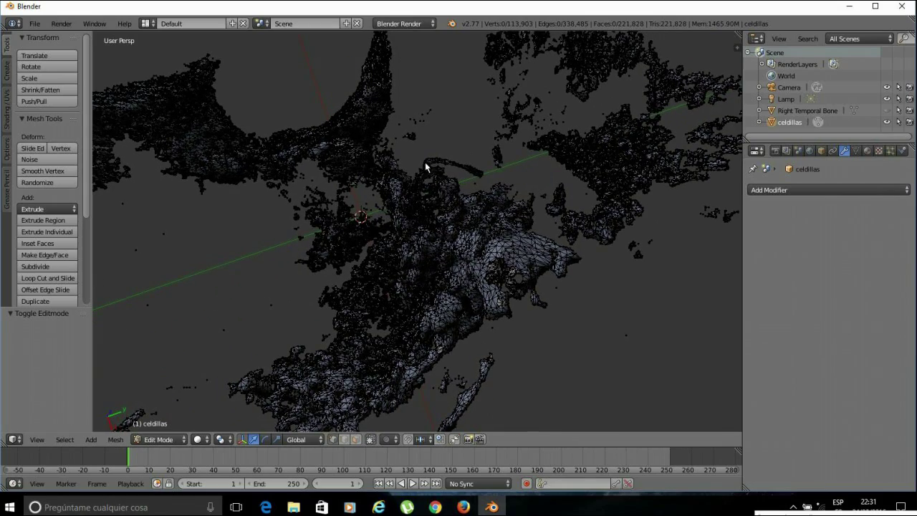
key(l)
middle_drag(468, 271, 450, 257)
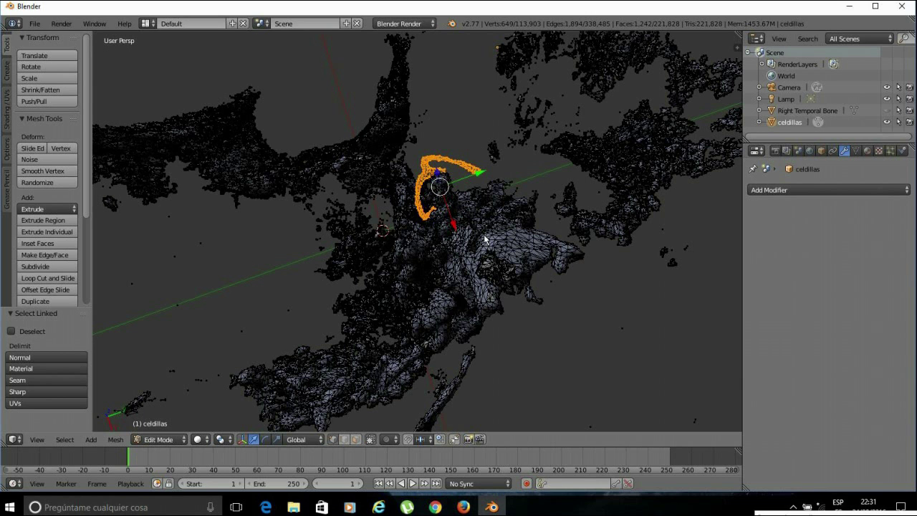
key(ctrl+i)
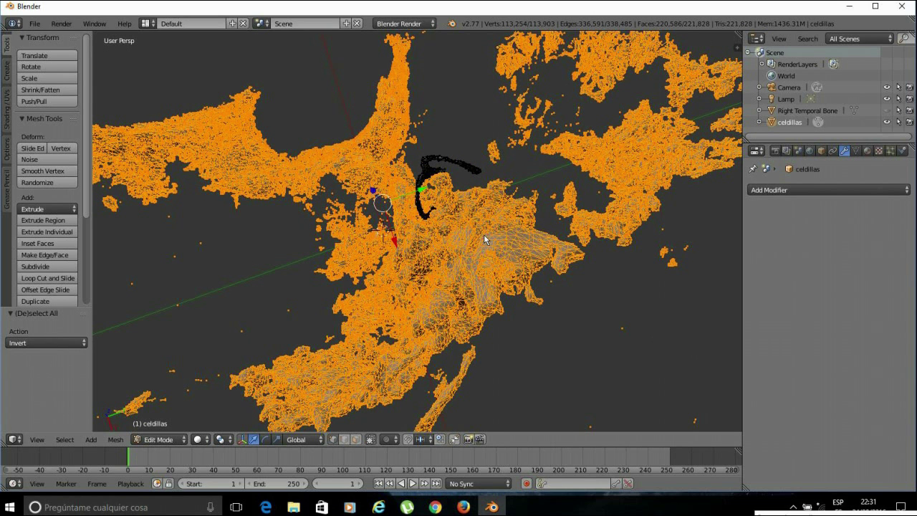
key(x)
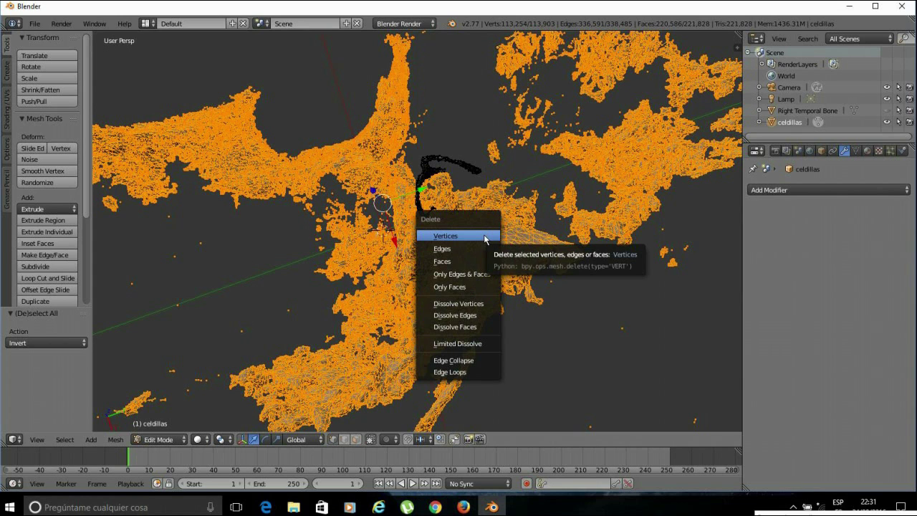
click(484, 238)
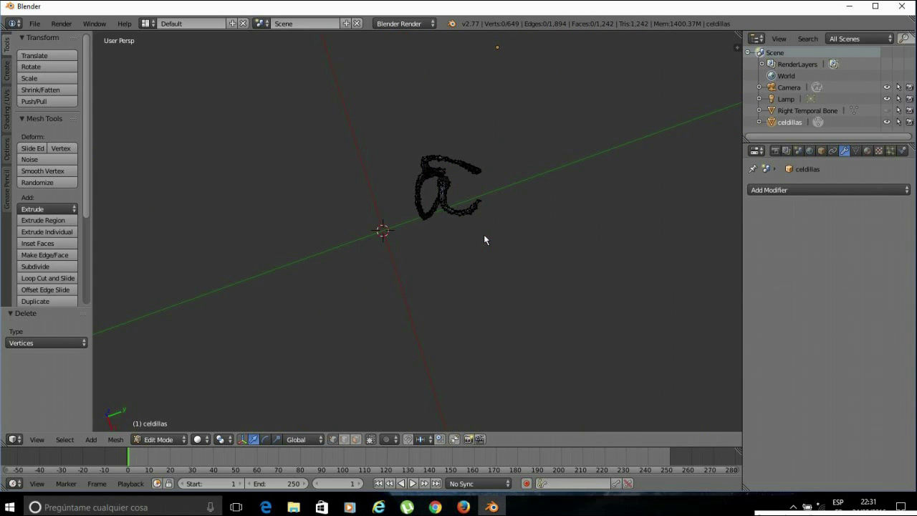
middle_drag(488, 340, 411, 243)
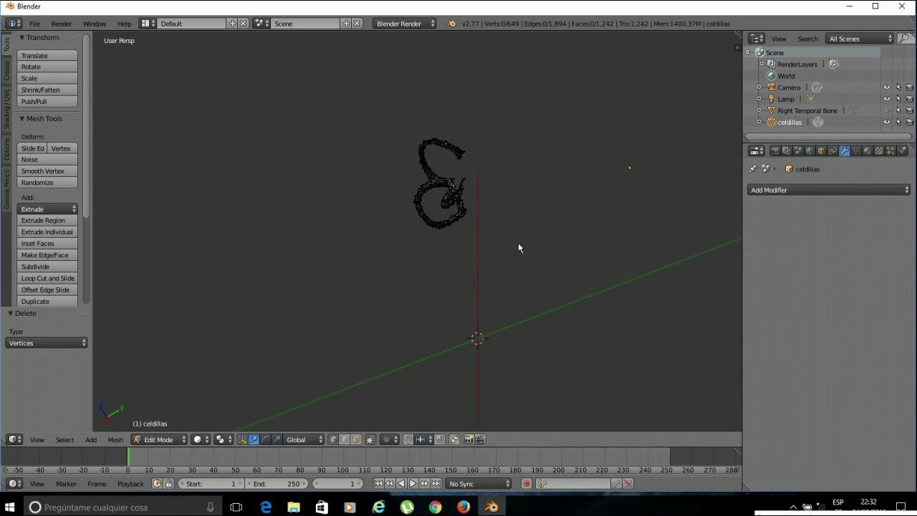
key(Tab)
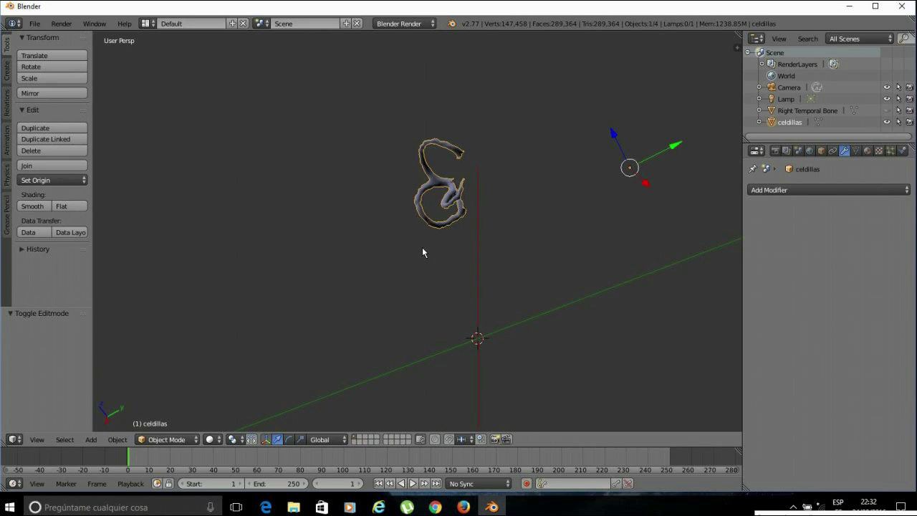
Rename the celdillas object as canales semicirculares
double_click(784, 123)
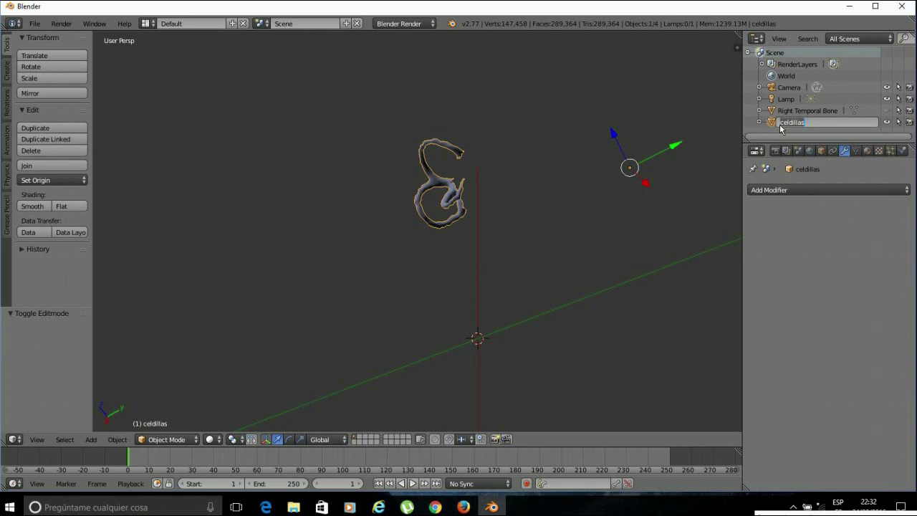
text(canales semicirculares)
key(Return)
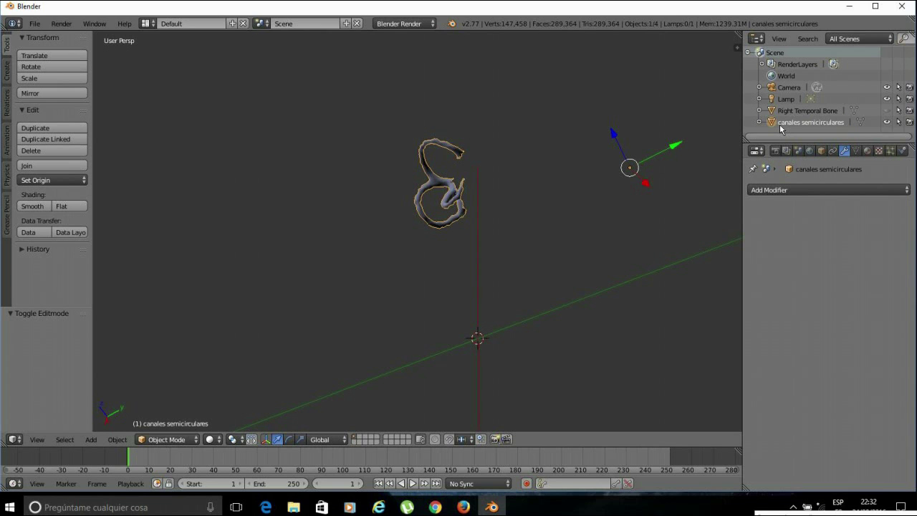
Unhide the Right Temporal Bone object and inspect its outer mastoid surface up close
middle_drag(716, 148, 458, 265)
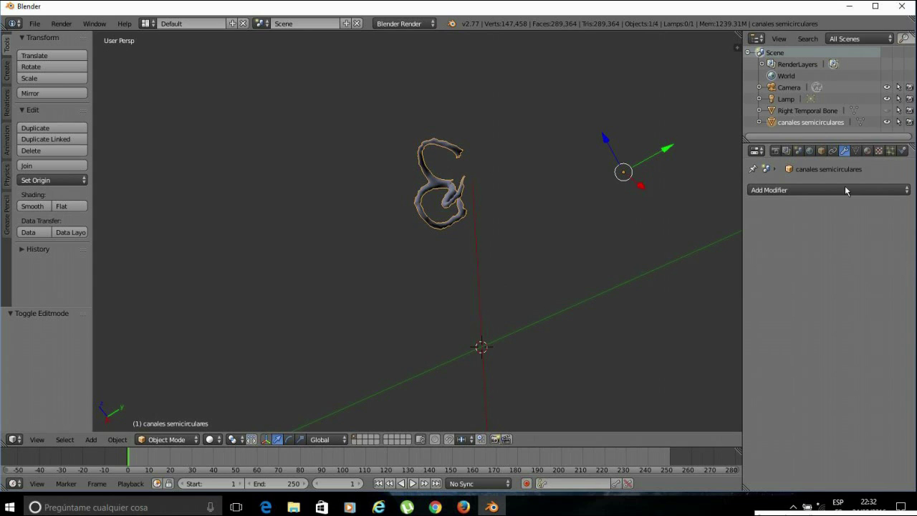
click(888, 112)
scroll(554, 236, down, 5)
middle_drag(488, 271, 452, 146)
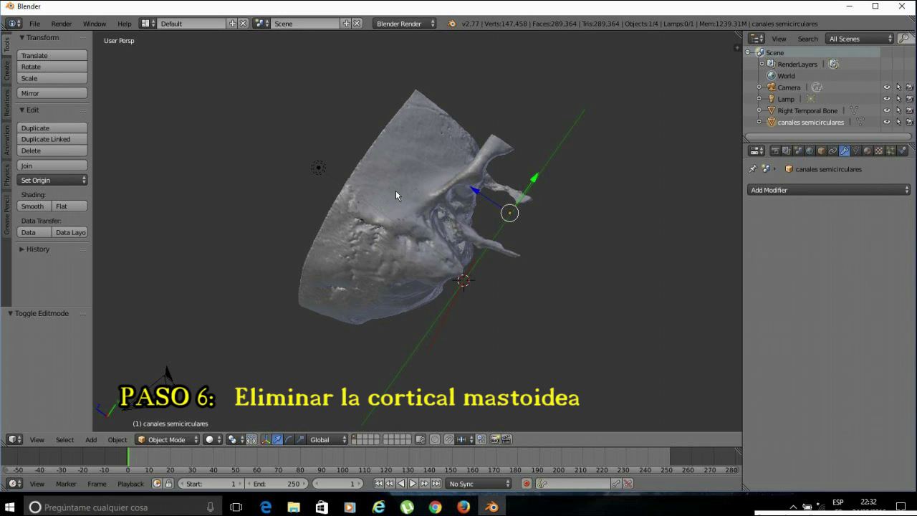
scroll(476, 310, up, 3)
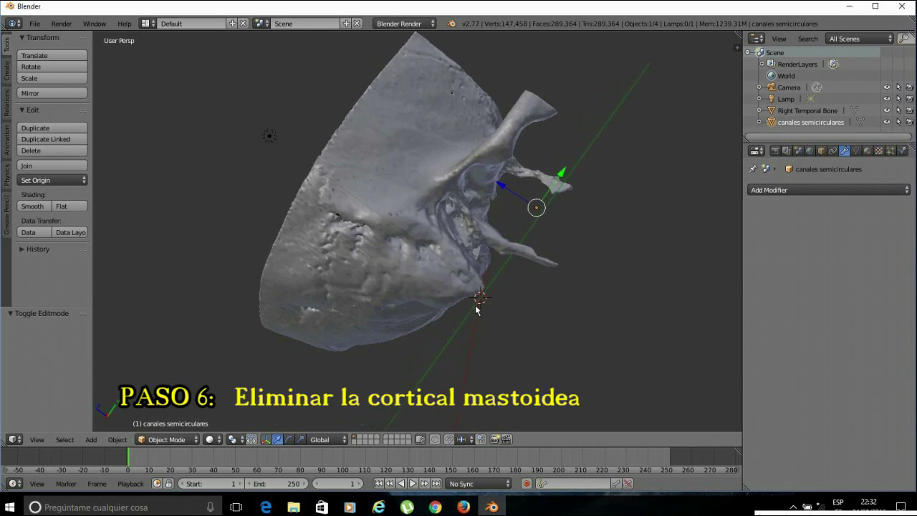
scroll(477, 305, up, 2)
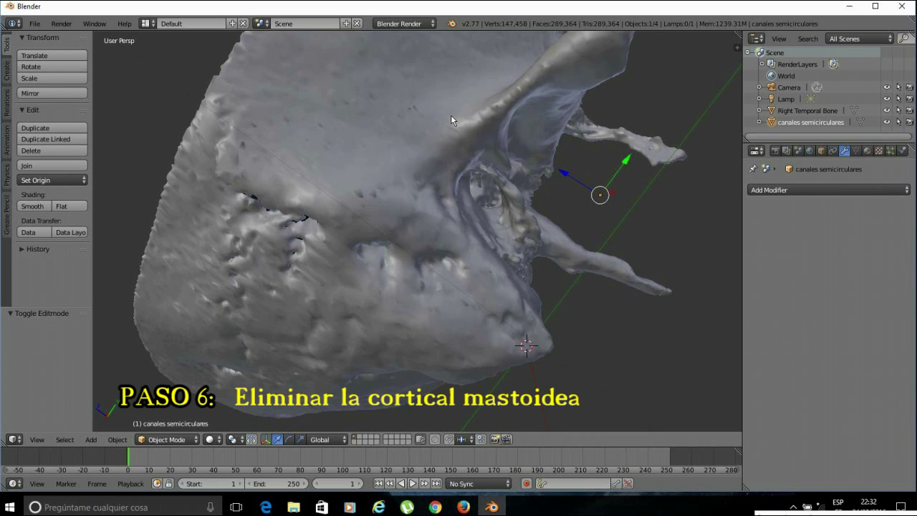
mouse_move(430, 284)
middle_down()
mouse_move(458, 245)
mouse_move(440, 271)
middle_up()
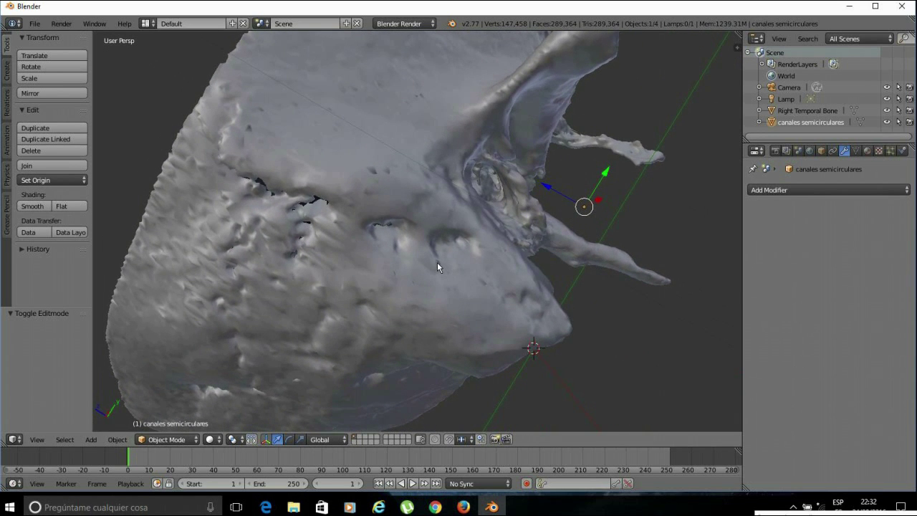
middle_drag(310, 265, 308, 273)
scroll(328, 264, down, 6)
scroll(328, 264, up, 6)
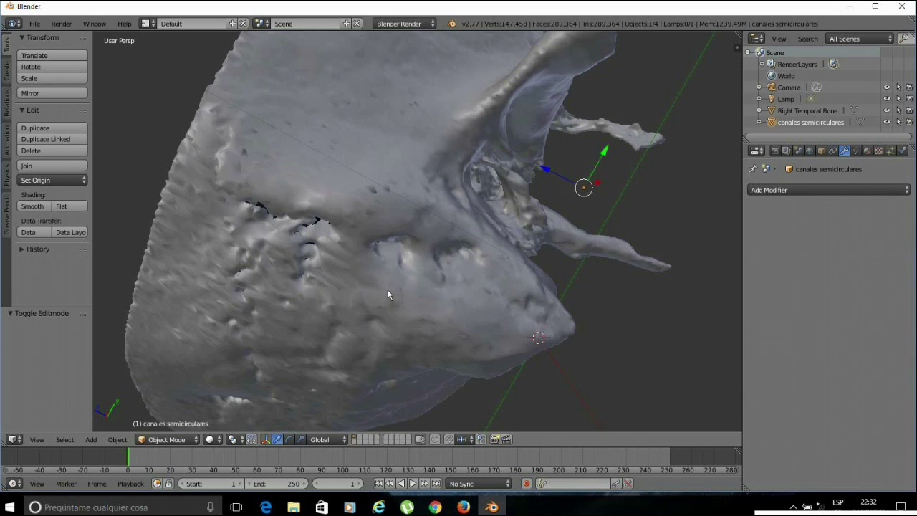
Make Right Temporal Bone the active object instead of canales semicirculares and open its mesh in Edit Mode facing the mastoid
key(Tab)
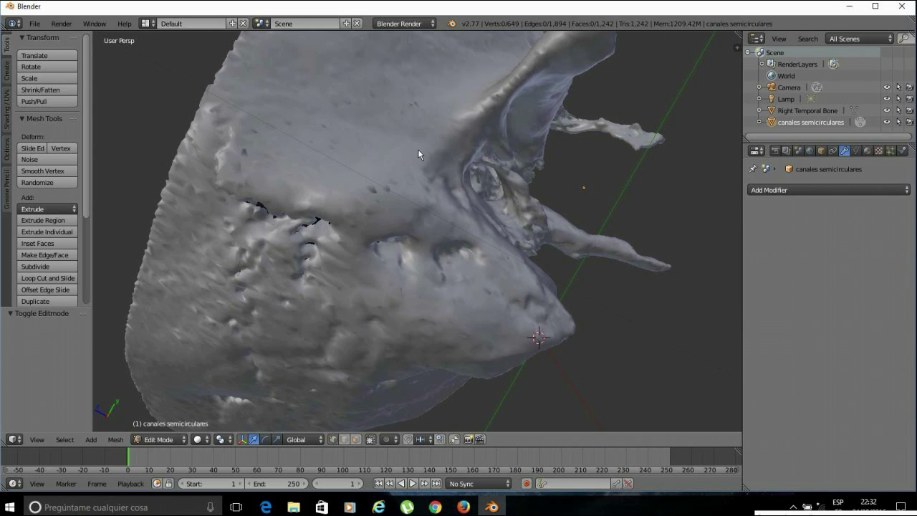
click(802, 111)
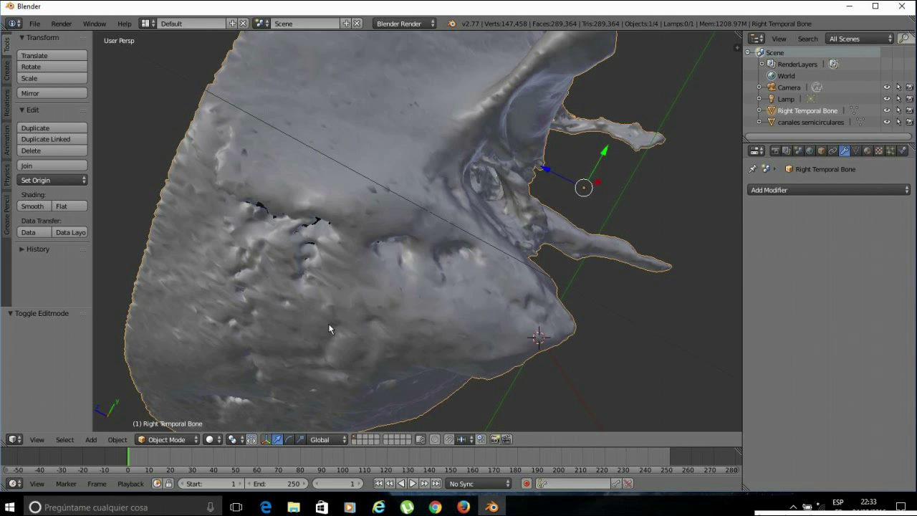
mouse_move(256, 209)
middle_down()
mouse_move(247, 318)
mouse_move(263, 334)
mouse_move(384, 108)
mouse_move(371, 97)
mouse_move(304, 211)
middle_up()
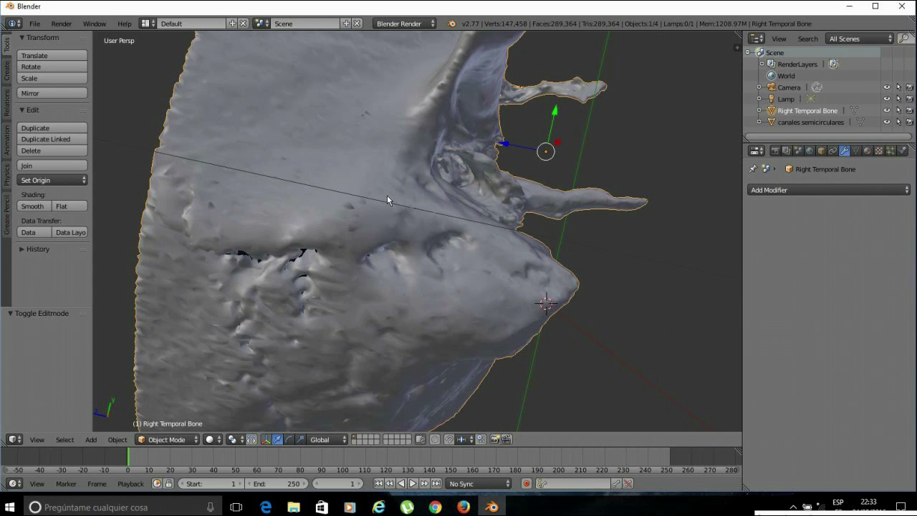
key(Tab)
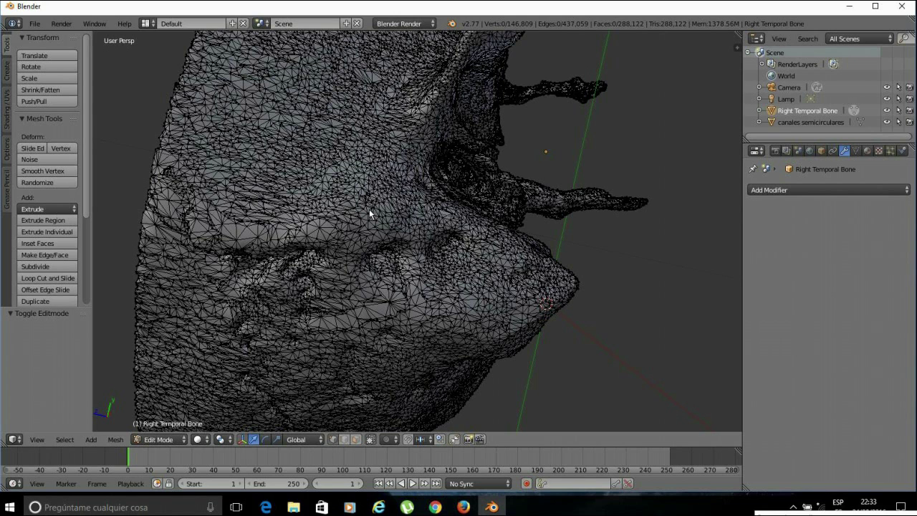
Circle-select the outer mastoid cortex from behind the ear canal to the mastoid tip, delete its vertices and return to Object Mode
key(c)
scroll(370, 205, up, 1)
scroll(371, 212, down, 6)
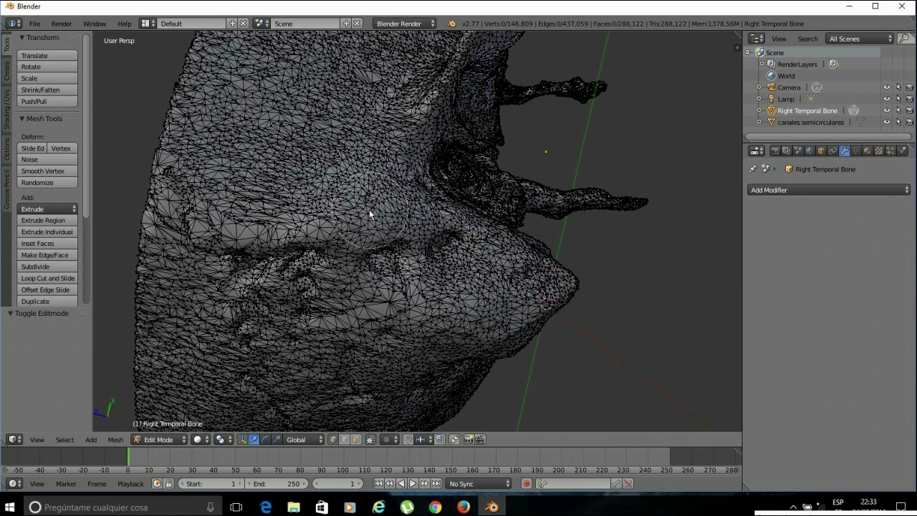
scroll(369, 210, up, 5)
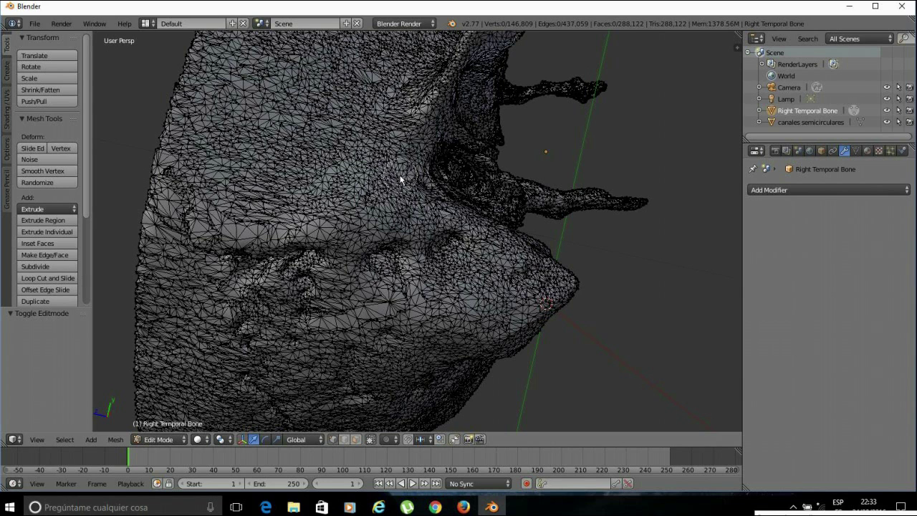
mouse_move(399, 184)
mouse_down()
mouse_move(396, 141)
mouse_move(358, 188)
mouse_move(344, 361)
mouse_move(364, 409)
mouse_move(391, 400)
mouse_move(464, 337)
mouse_move(542, 297)
mouse_move(512, 261)
mouse_move(446, 236)
mouse_move(413, 210)
mouse_move(364, 211)
mouse_move(370, 229)
mouse_move(383, 207)
mouse_move(364, 328)
mouse_move(368, 367)
mouse_move(388, 360)
mouse_move(407, 301)
mouse_move(404, 246)
mouse_move(420, 337)
mouse_move(432, 312)
mouse_move(429, 322)
mouse_move(483, 288)
mouse_move(436, 267)
mouse_up()
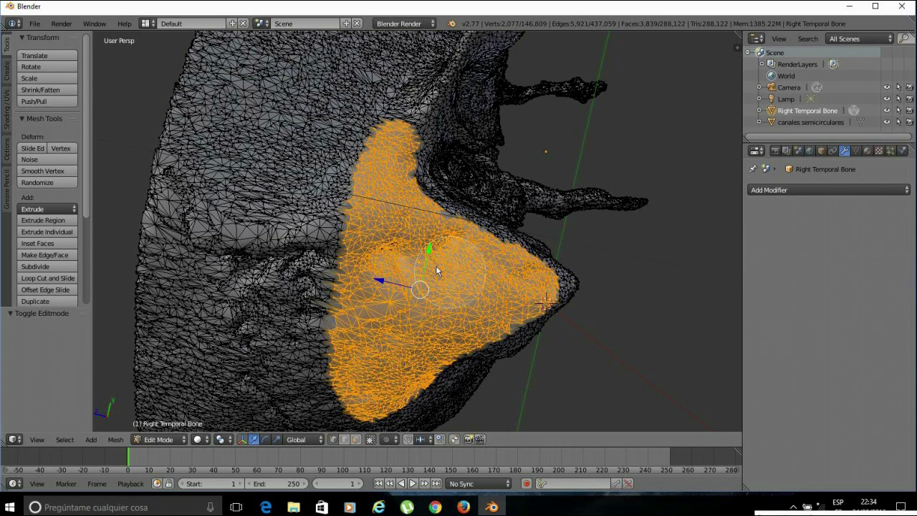
right_click(436, 266)
mouse_move(649, 355)
middle_down()
mouse_move(555, 335)
mouse_move(574, 350)
mouse_move(566, 376)
mouse_move(635, 365)
mouse_move(642, 338)
mouse_move(633, 338)
mouse_move(655, 334)
middle_up()
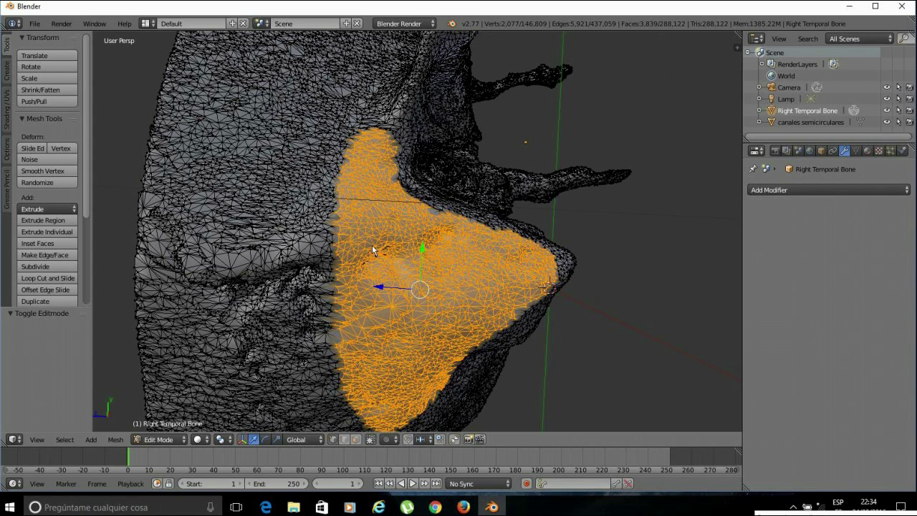
key(x)
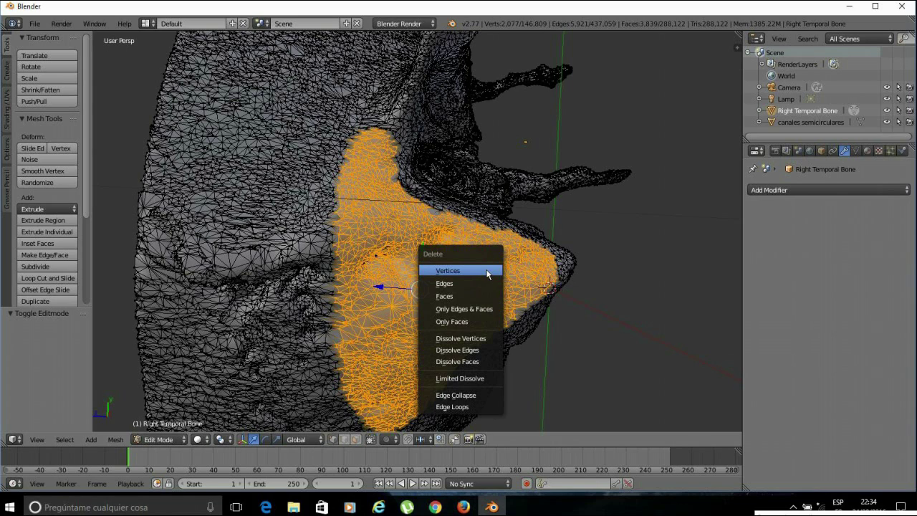
click(487, 274)
middle_drag(488, 340, 466, 351)
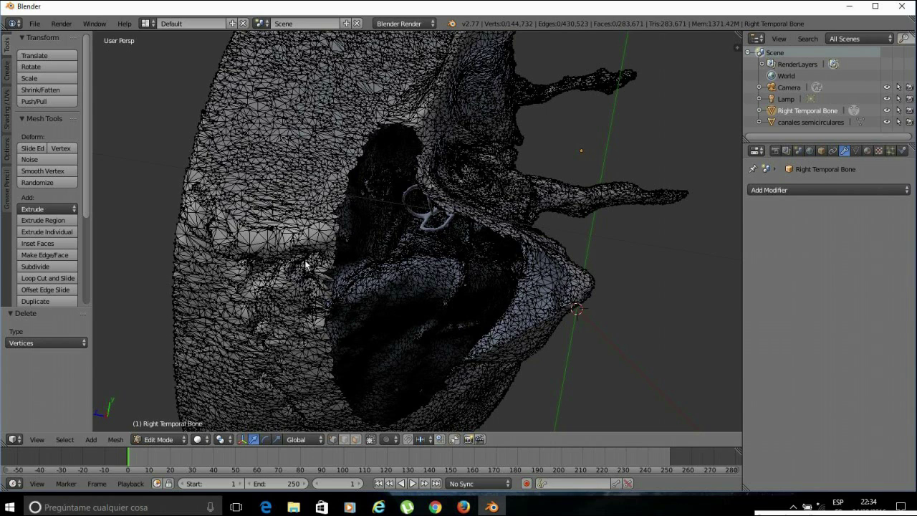
key(Tab)
Examine the opened mastoid cavity, including the semicircular canals and surrounding inner structures, from several angles and distances
mouse_move(354, 299)
middle_down()
mouse_move(412, 296)
mouse_move(368, 281)
middle_up()
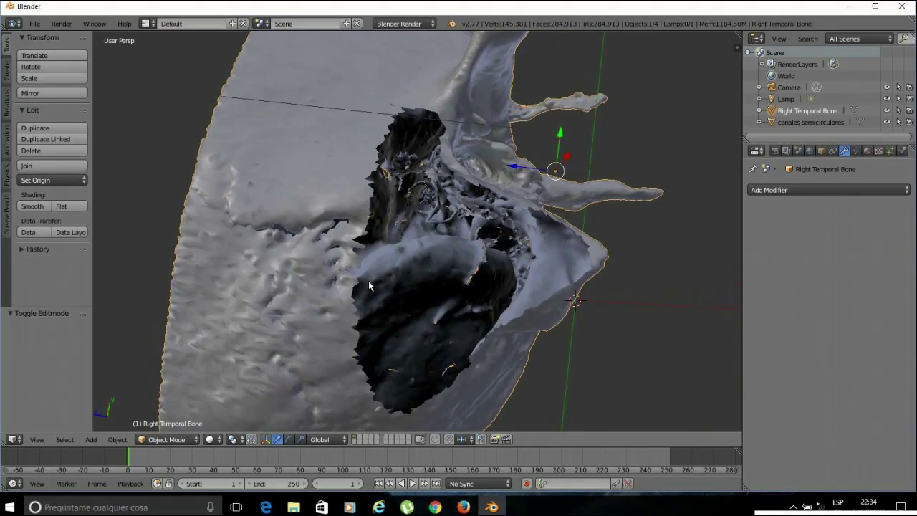
scroll(472, 294, up, 5)
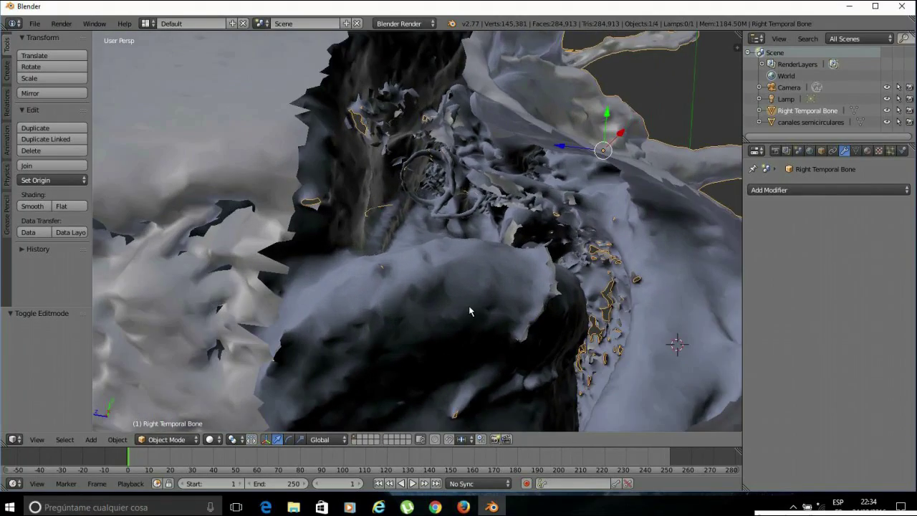
middle_drag(469, 306, 461, 269)
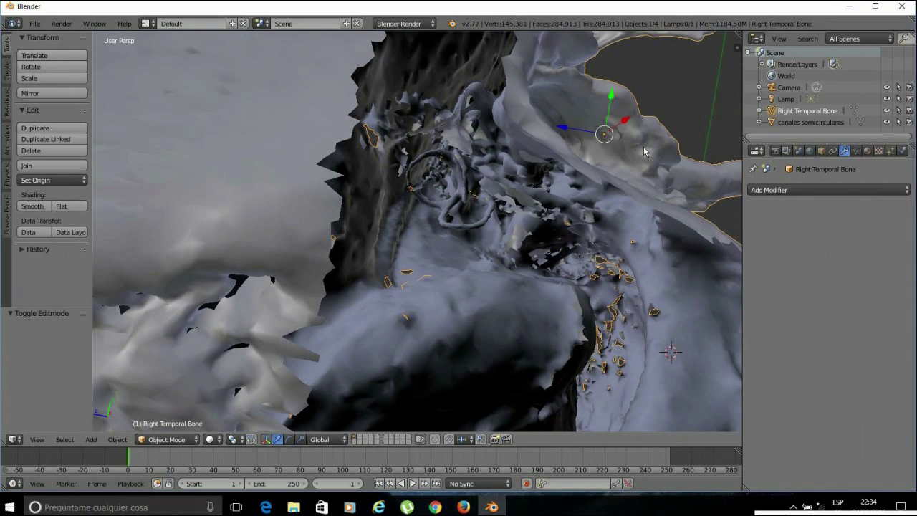
middle_drag(589, 180, 584, 212)
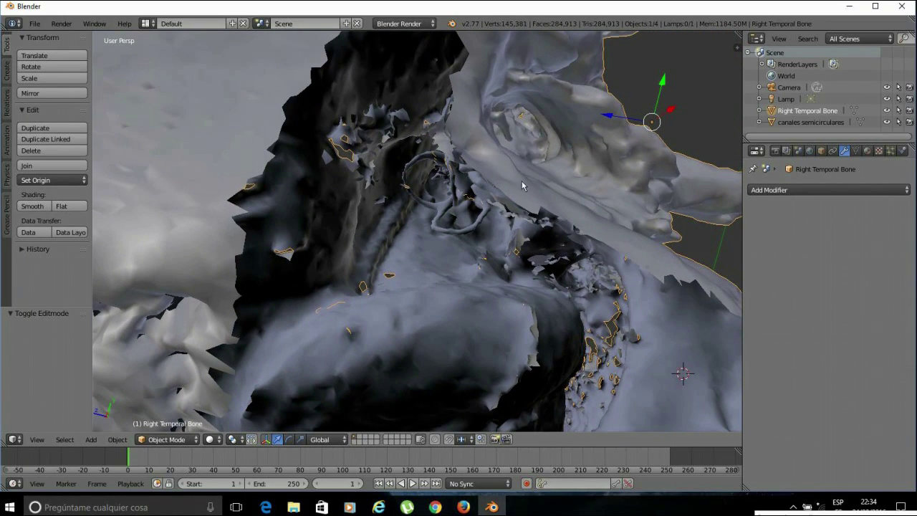
middle_drag(503, 190, 529, 229)
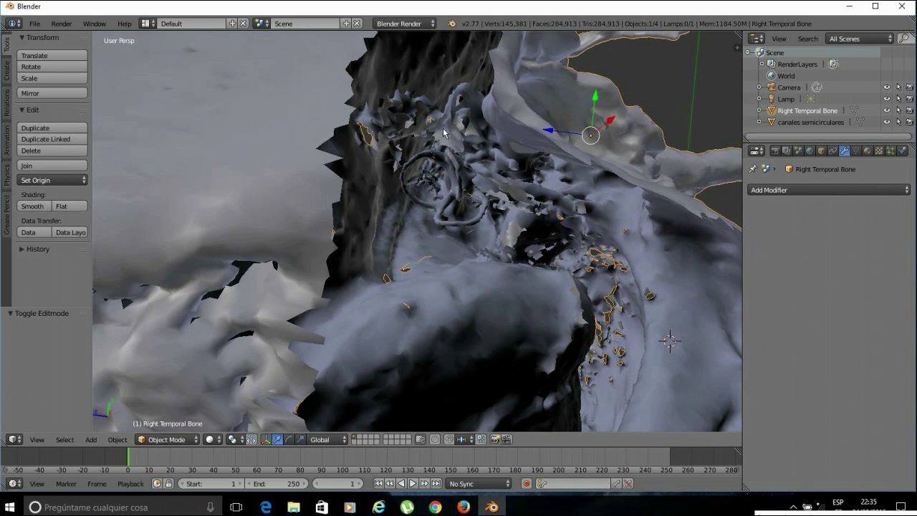
middle_drag(580, 333, 545, 340)
scroll(541, 343, down, 7)
scroll(521, 341, up, 7)
middle_drag(432, 317, 387, 327)
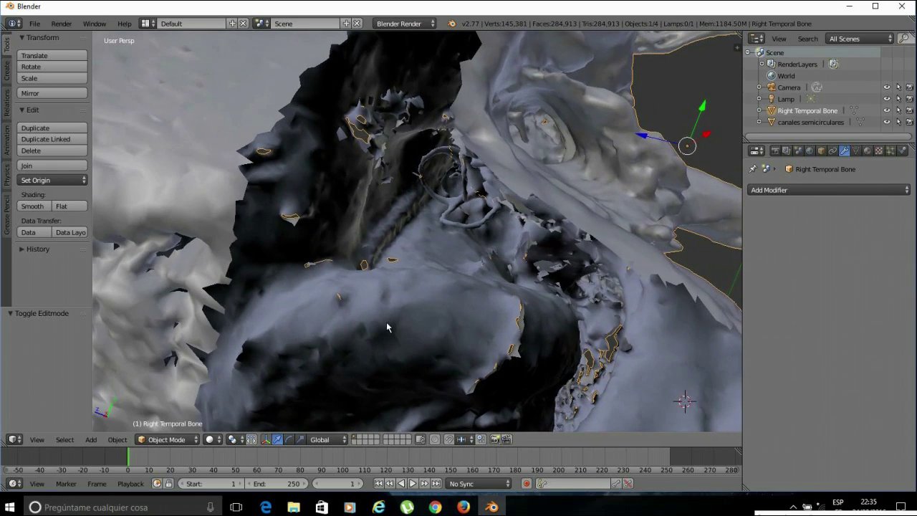
middle_drag(590, 337, 423, 353)
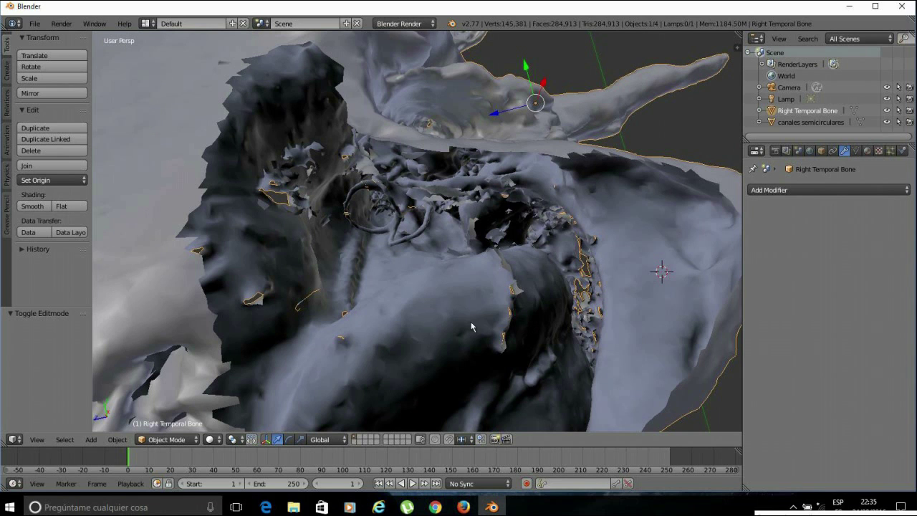
middle_drag(510, 187, 510, 172)
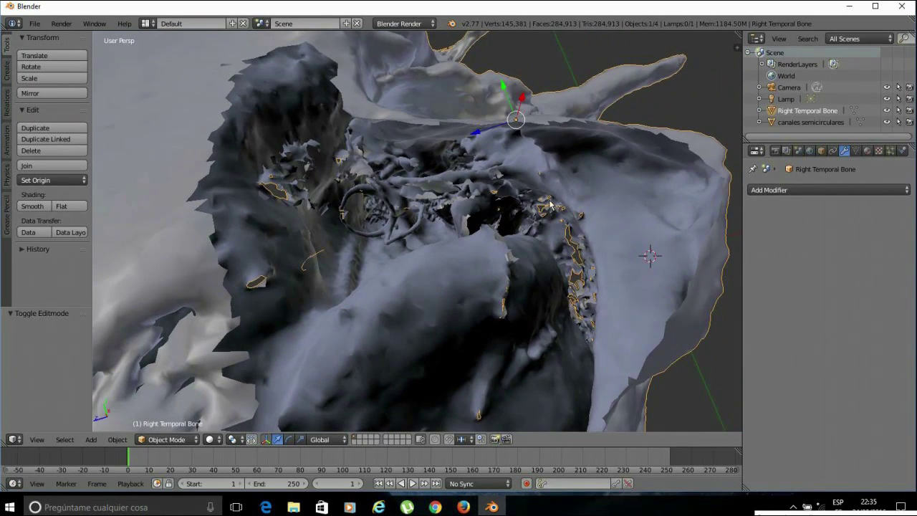
middle_drag(394, 182, 391, 270)
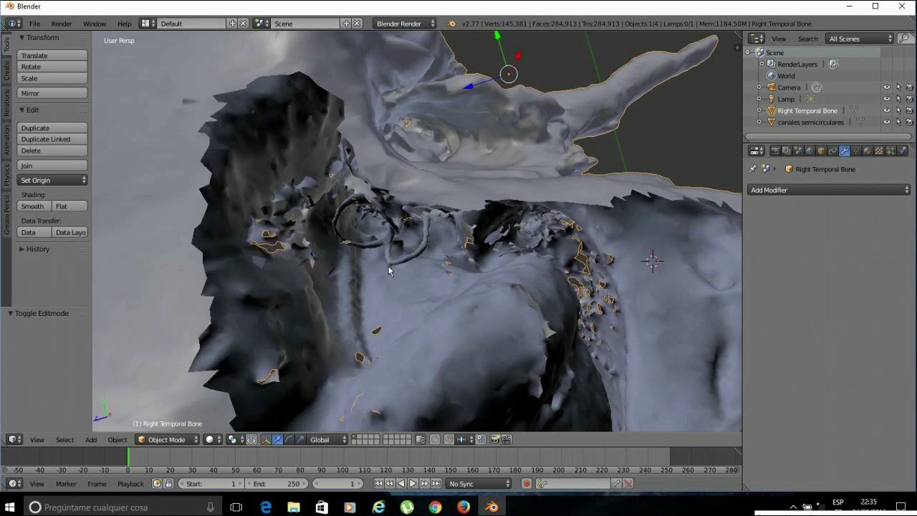
middle_drag(345, 371, 309, 188)
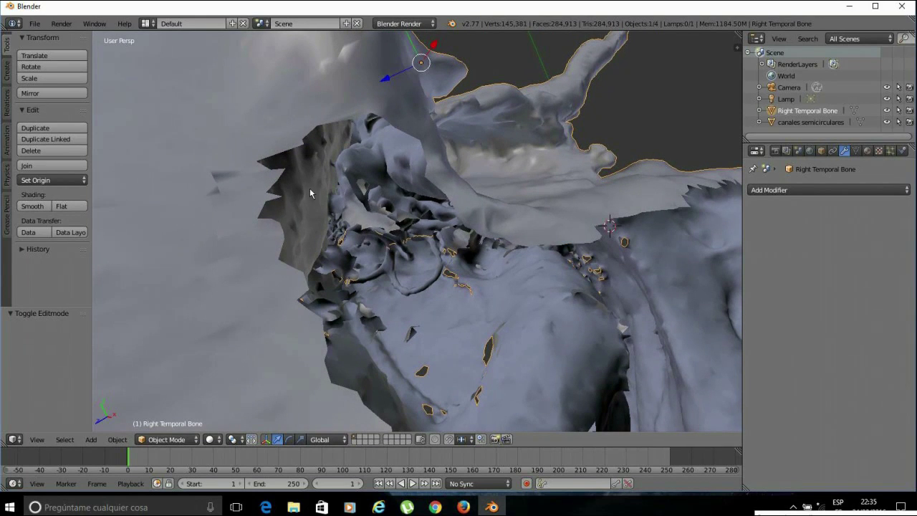
Examine the semicircular canals and the external ear canal opening around the front edge of the opened mastoid cavity
middle_drag(415, 169, 381, 167)
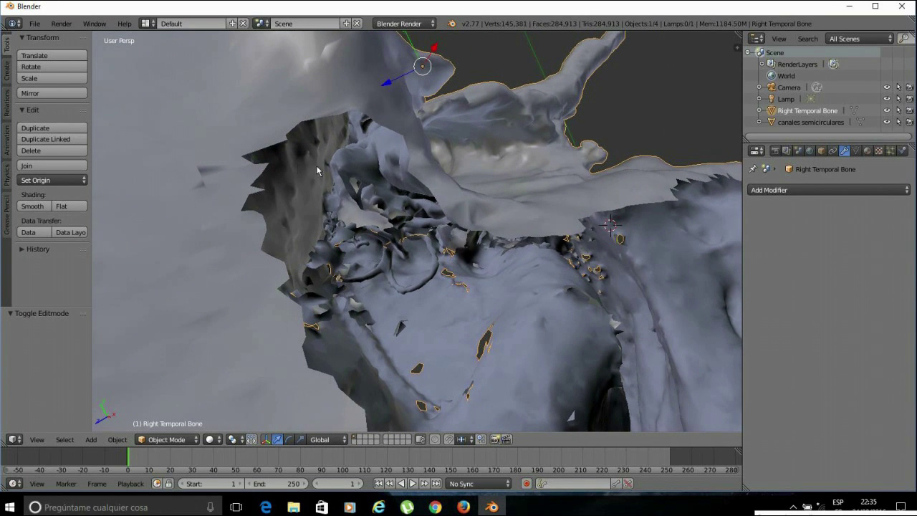
middle_drag(369, 211, 370, 189)
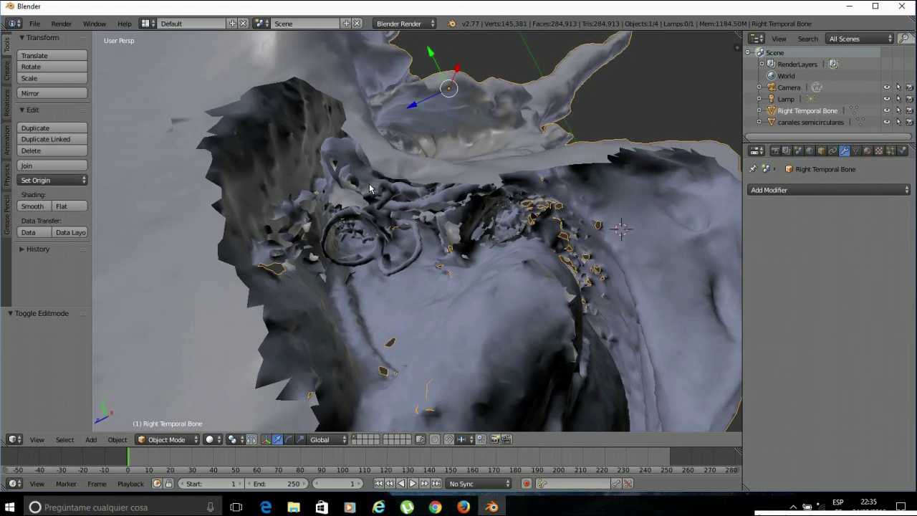
middle_drag(299, 251, 324, 273)
middle_drag(530, 414, 395, 407)
middle_drag(483, 352, 537, 322)
middle_drag(449, 146, 418, 155)
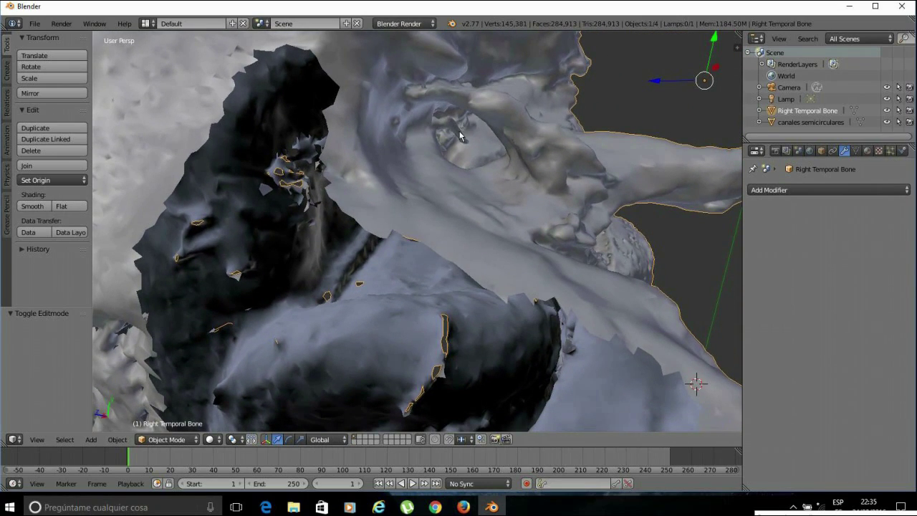
middle_drag(361, 228, 375, 205)
scroll(376, 205, down, 5)
scroll(385, 230, up, 5)
middle_drag(413, 257, 440, 293)
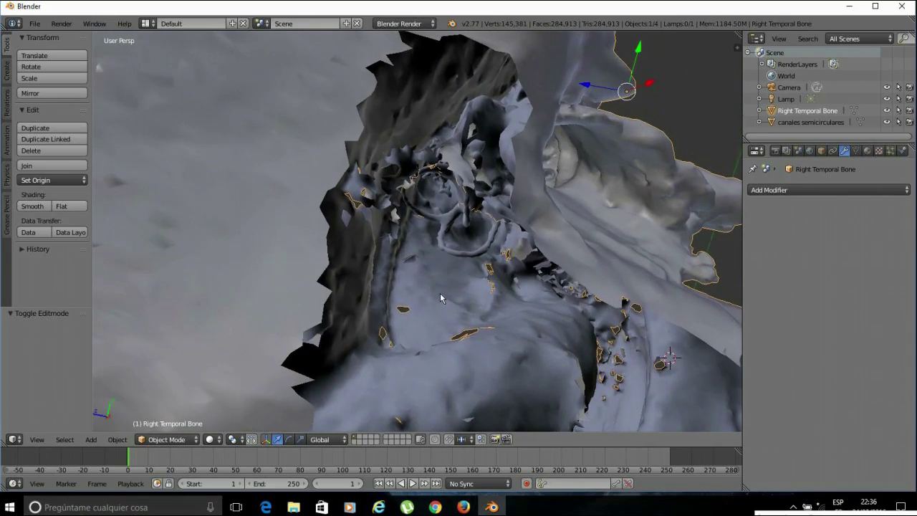
Inspect the depth of the mastoid cavity beside the semicircular canals, from its jagged rear margin to the smooth bulge below
middle_drag(362, 263, 382, 299)
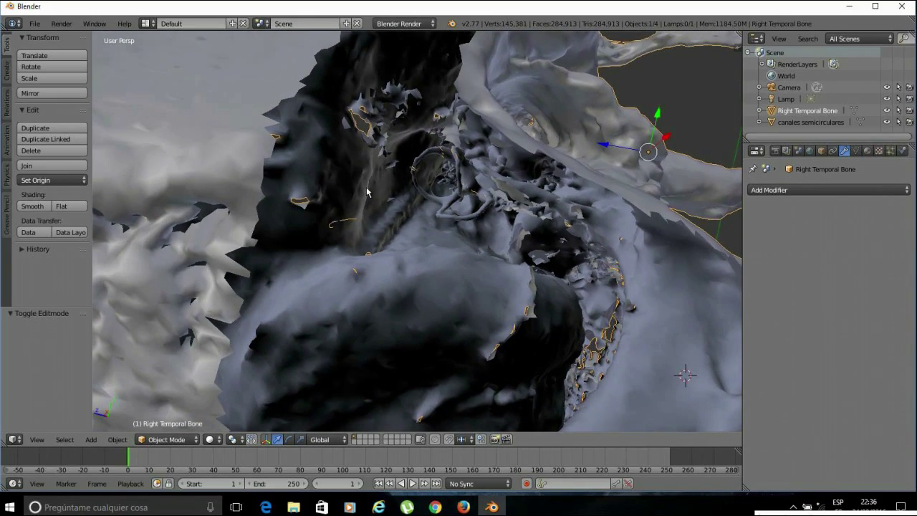
middle_drag(374, 115, 369, 212)
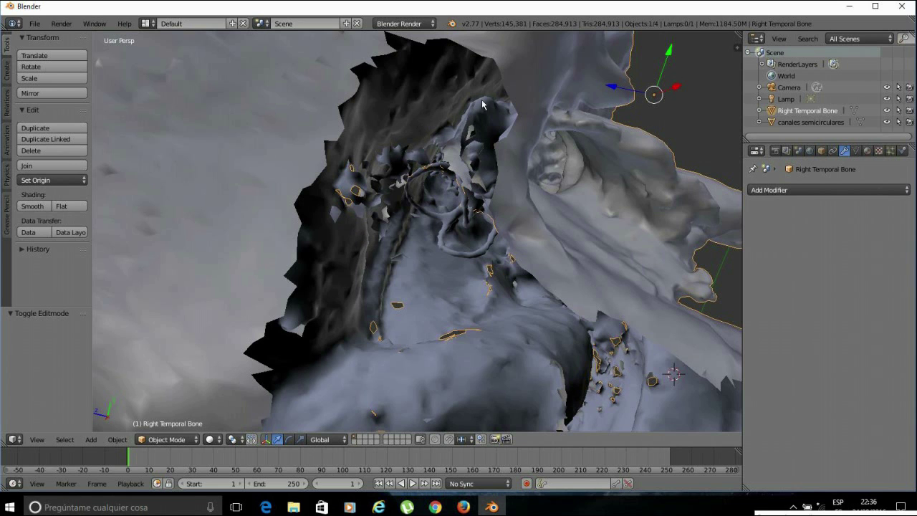
middle_drag(418, 144, 379, 170)
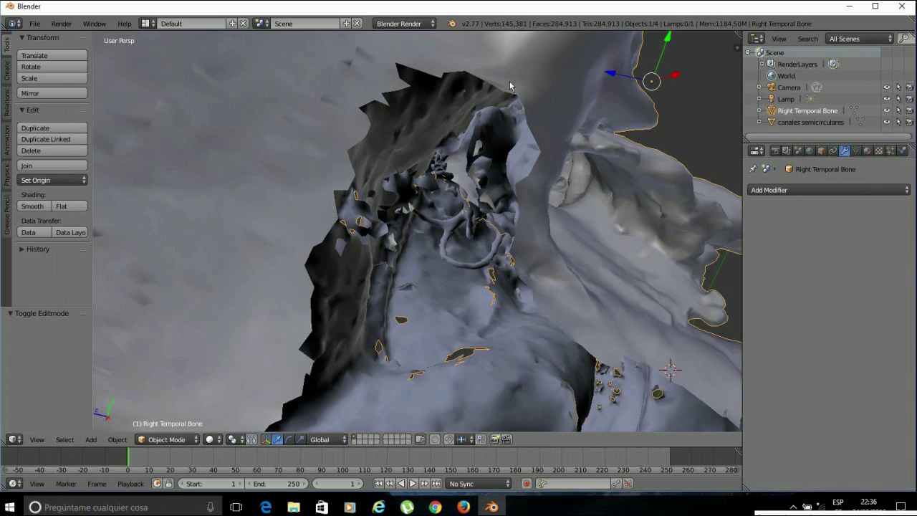
middle_drag(387, 349, 365, 191)
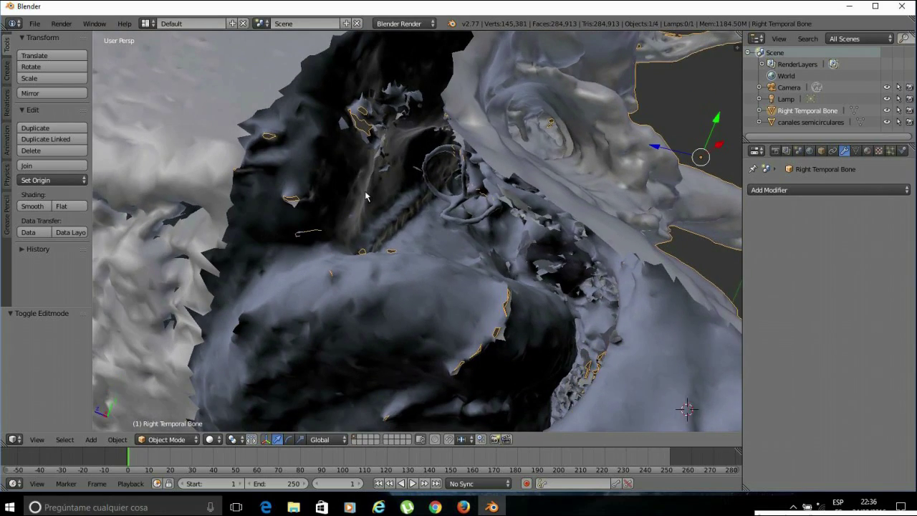
middle_drag(347, 230, 316, 254)
middle_drag(344, 250, 387, 229)
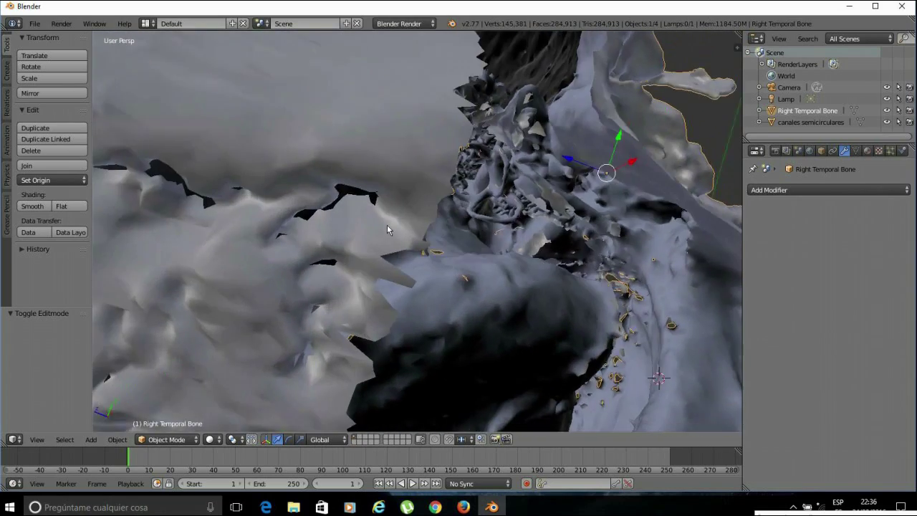
middle_drag(552, 348, 473, 308)
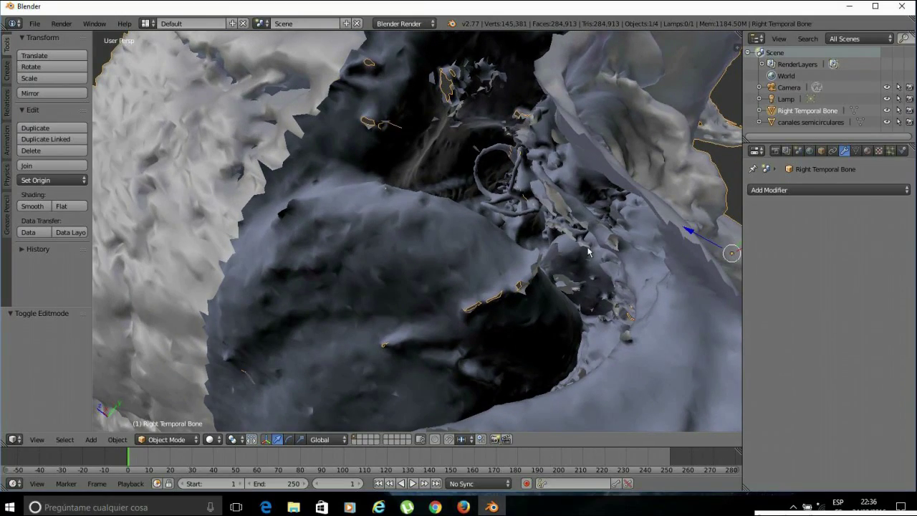
View the mastoid cavity from below and from the side, including the air cells near the mastoid tip
middle_drag(459, 262, 695, 350)
middle_drag(534, 376, 503, 324)
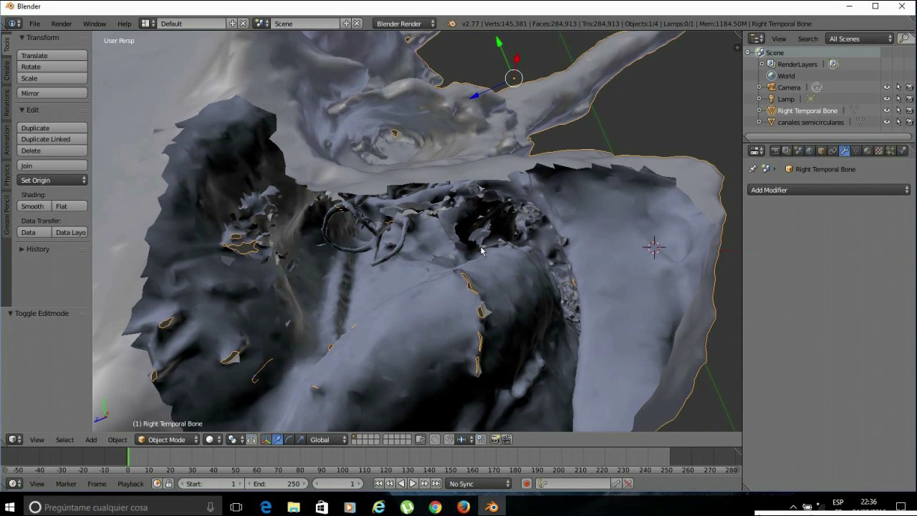
middle_drag(412, 350, 474, 318)
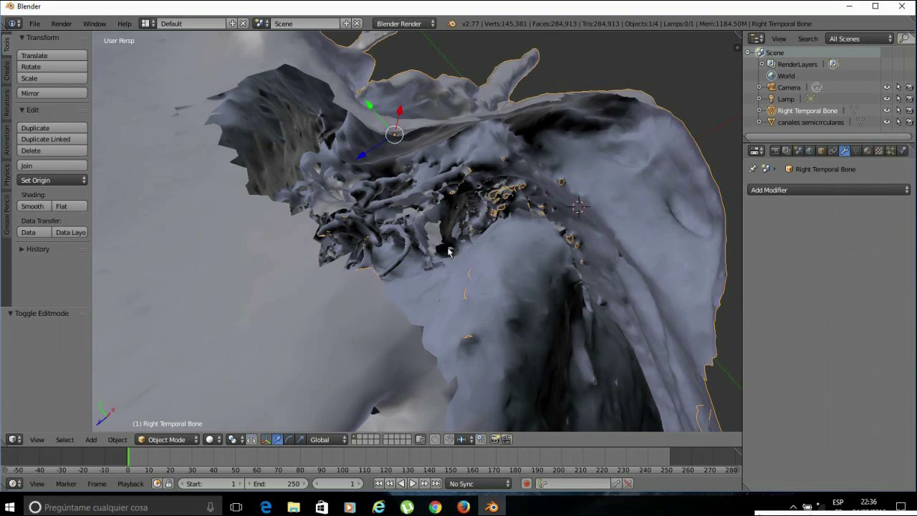
middle_drag(428, 212, 475, 306)
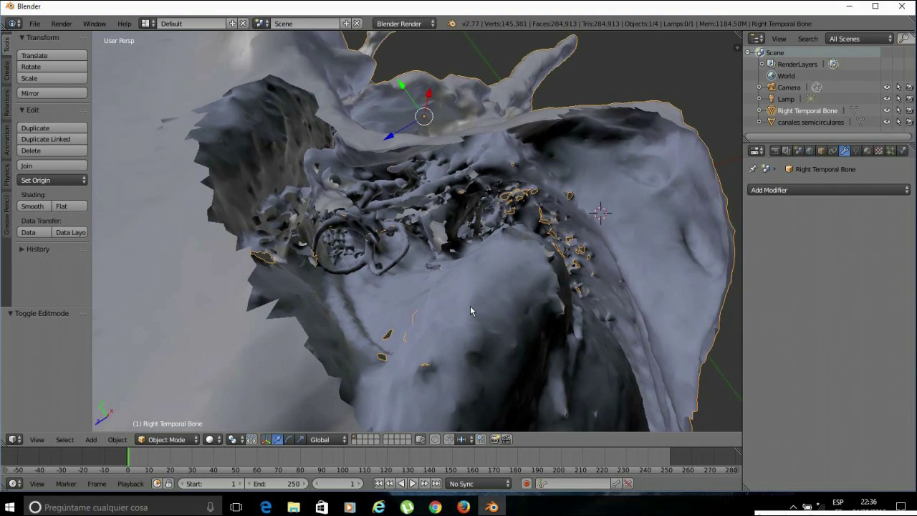
scroll(542, 260, up, 4)
middle_drag(620, 239, 559, 265)
scroll(517, 241, down, 4)
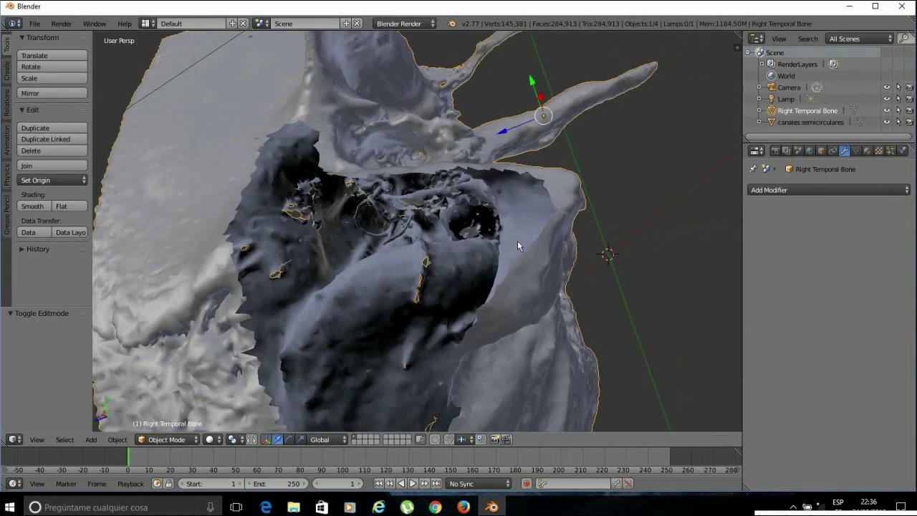
scroll(516, 237, up, 3)
middle_drag(395, 244, 481, 177)
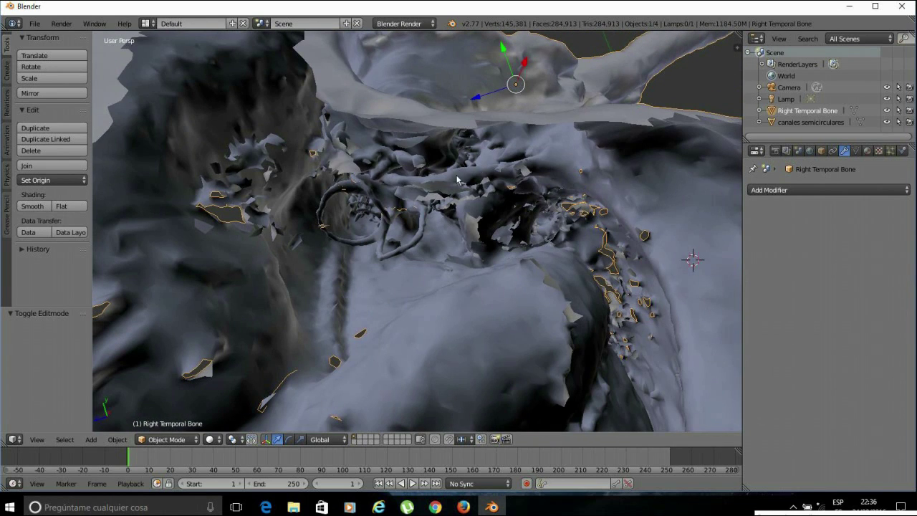
Look through the external ear canal into the middle ear and relate it to the semicircular canals in the mastoid cavity
middle_drag(479, 219, 432, 219)
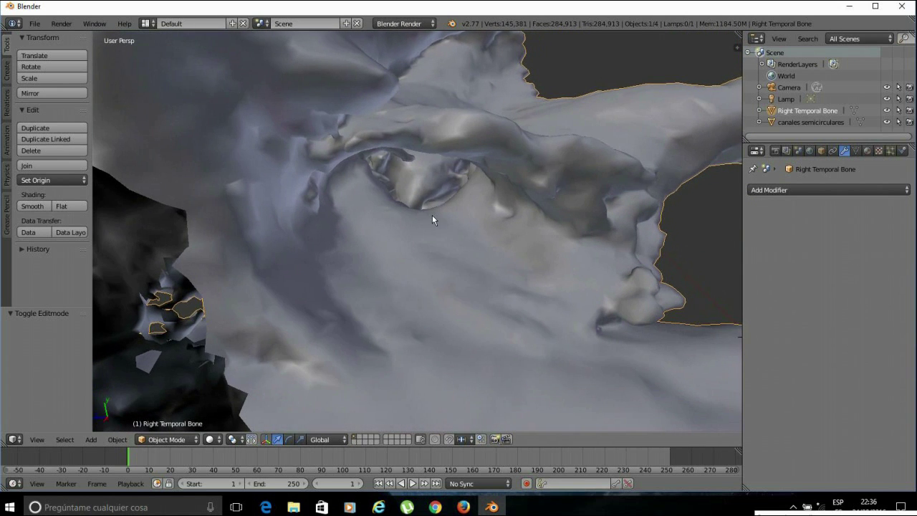
middle_drag(419, 265, 385, 311)
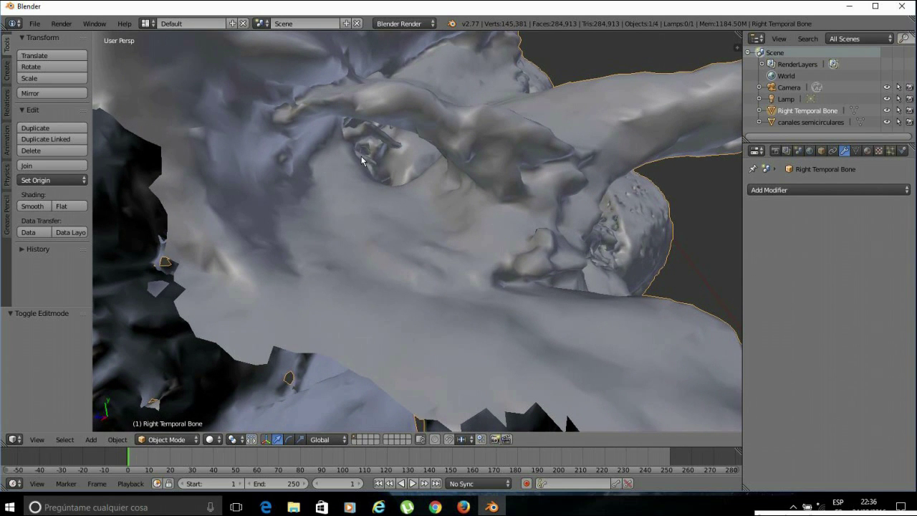
middle_drag(362, 179, 426, 171)
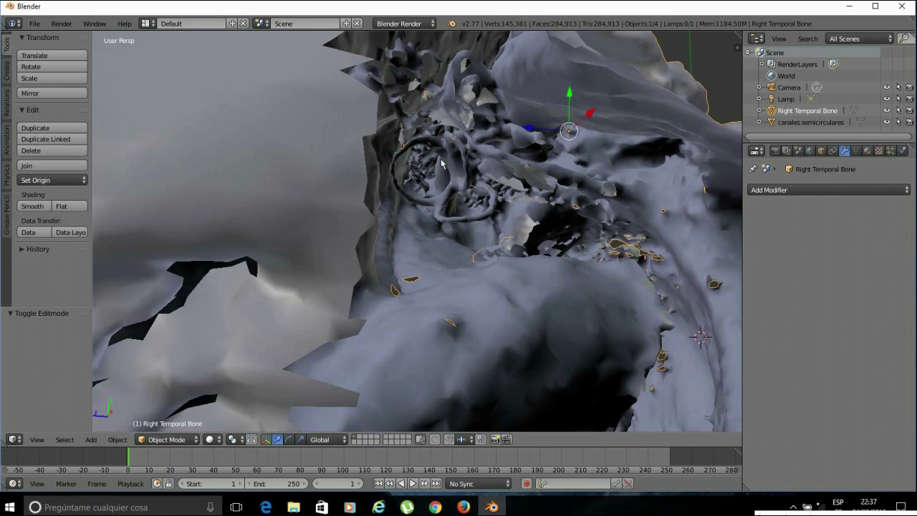
middle_drag(434, 288, 465, 235)
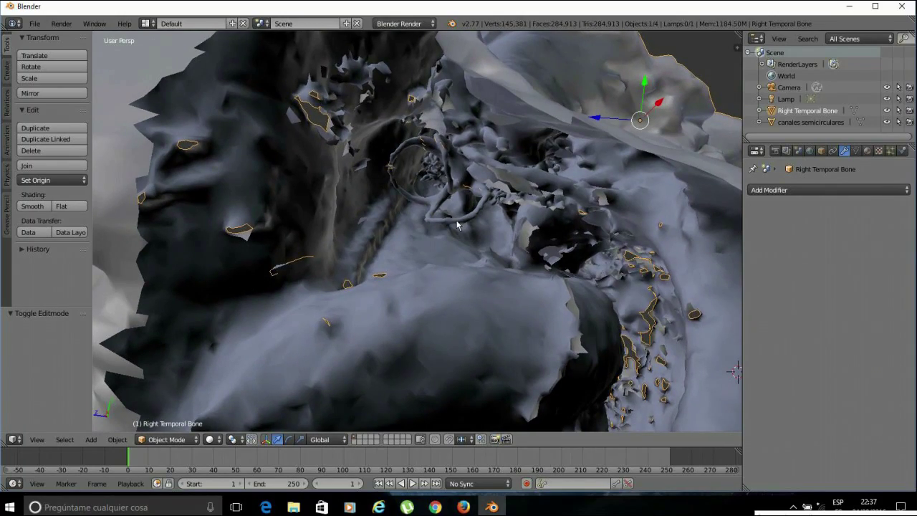
mouse_move(460, 313)
middle_down()
mouse_move(477, 326)
mouse_move(401, 304)
mouse_move(430, 313)
mouse_move(444, 305)
middle_up()
middle_drag(435, 247, 468, 184)
middle_drag(445, 278, 414, 240)
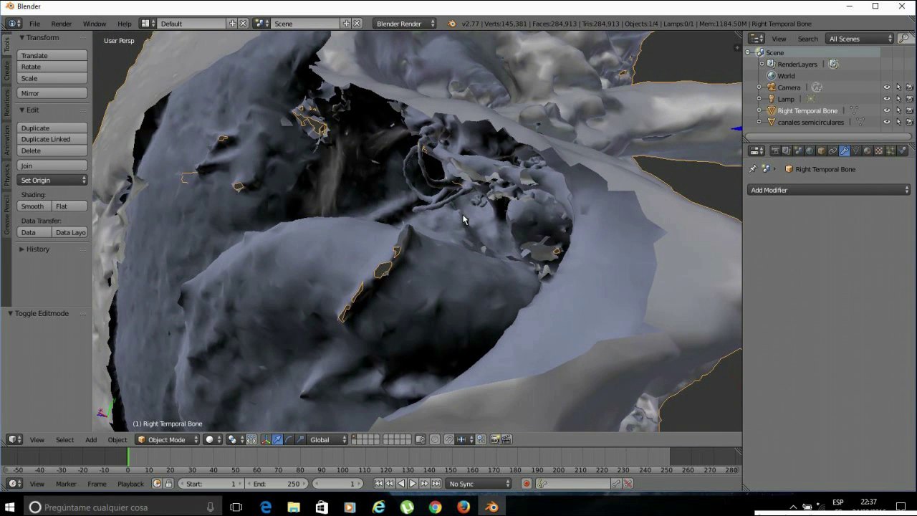
Review the semicircular canals and surrounding cavity walls up close and from a distance, finishing with the temporal bone as a whole
scroll(489, 243, up, 5)
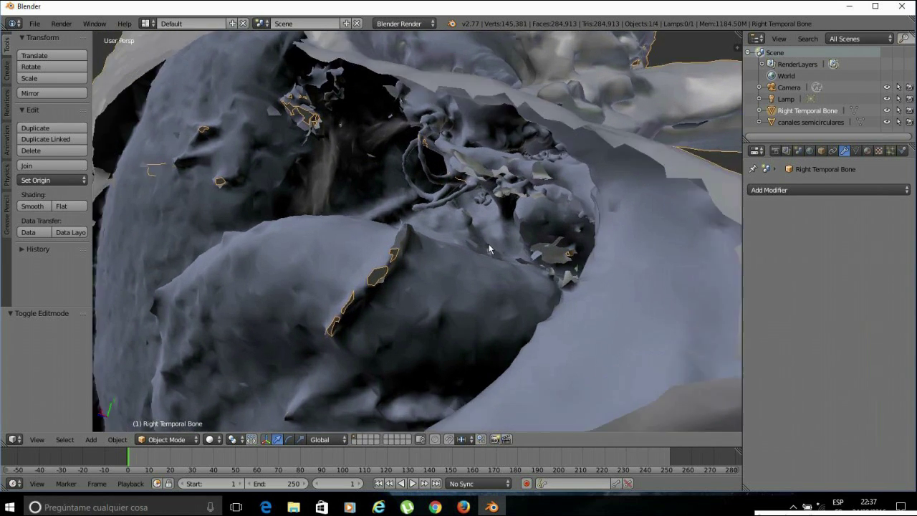
scroll(521, 258, up, 2)
middle_drag(484, 269, 380, 354)
scroll(424, 328, down, 10)
middle_drag(424, 328, 383, 281)
scroll(436, 297, up, 8)
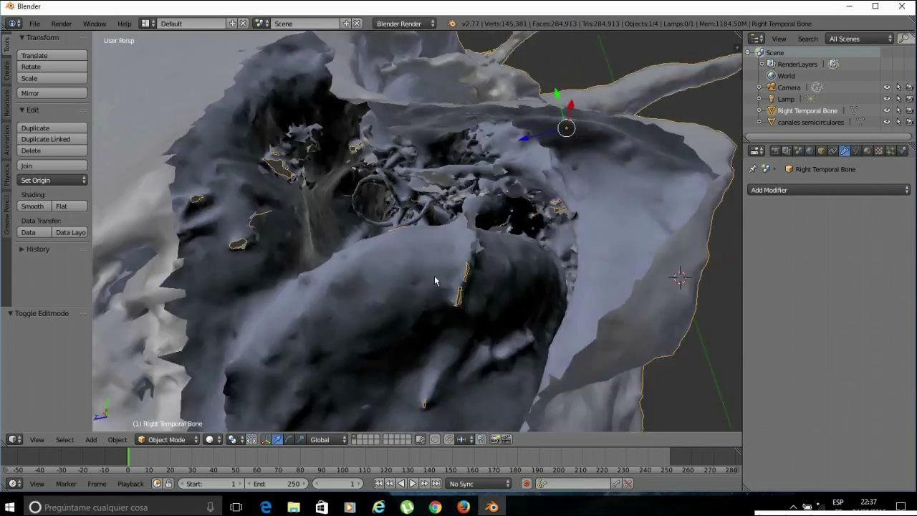
middle_drag(377, 240, 405, 268)
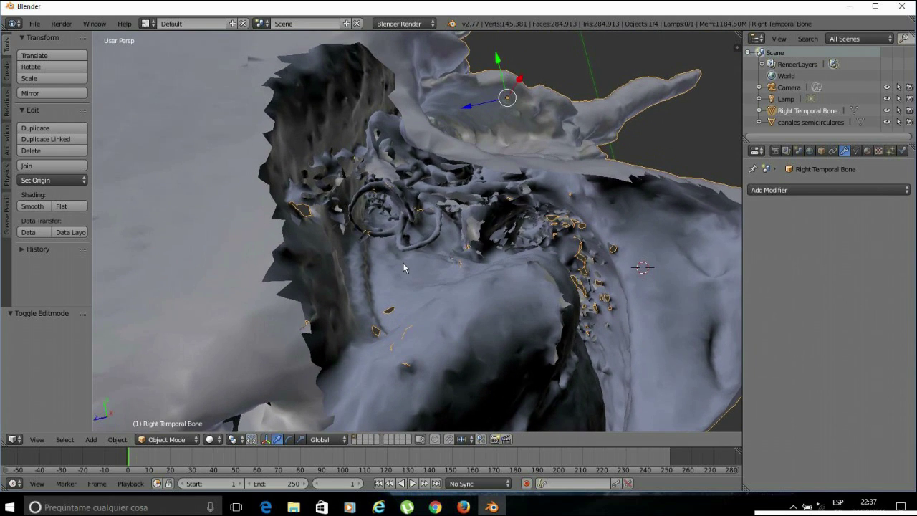
middle_drag(361, 233, 370, 240)
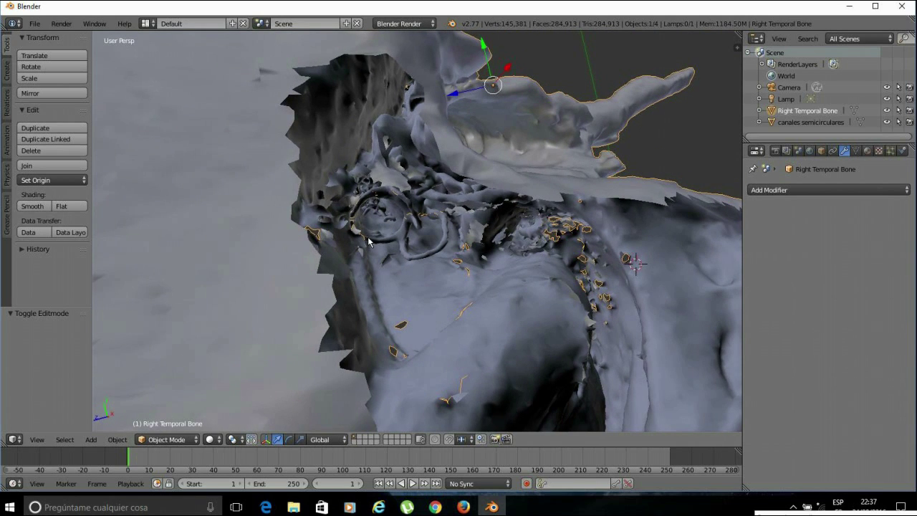
scroll(466, 311, up, 3)
scroll(464, 310, down, 5)
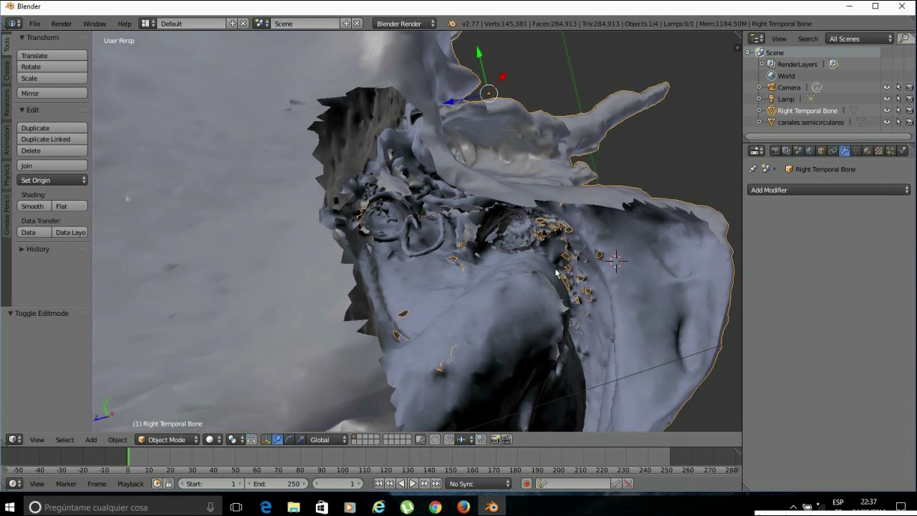
middle_drag(525, 326, 482, 326)
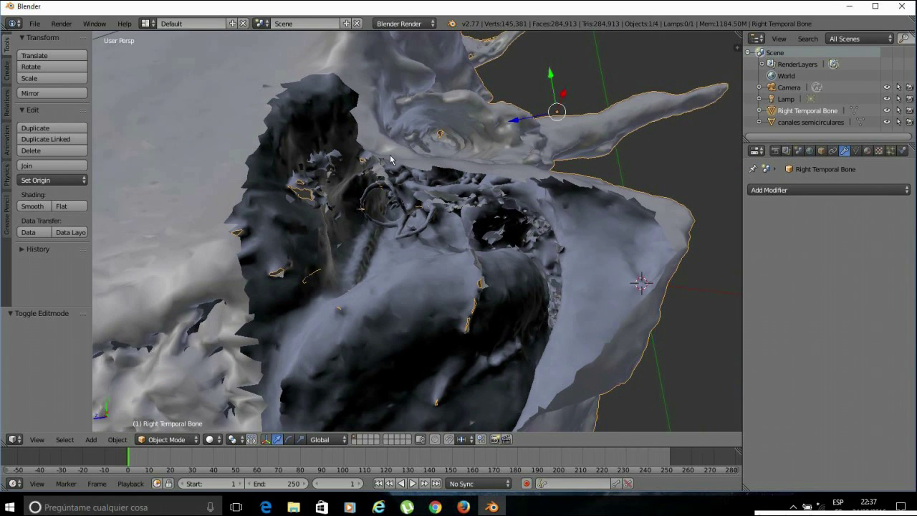
middle_drag(347, 279, 364, 294)
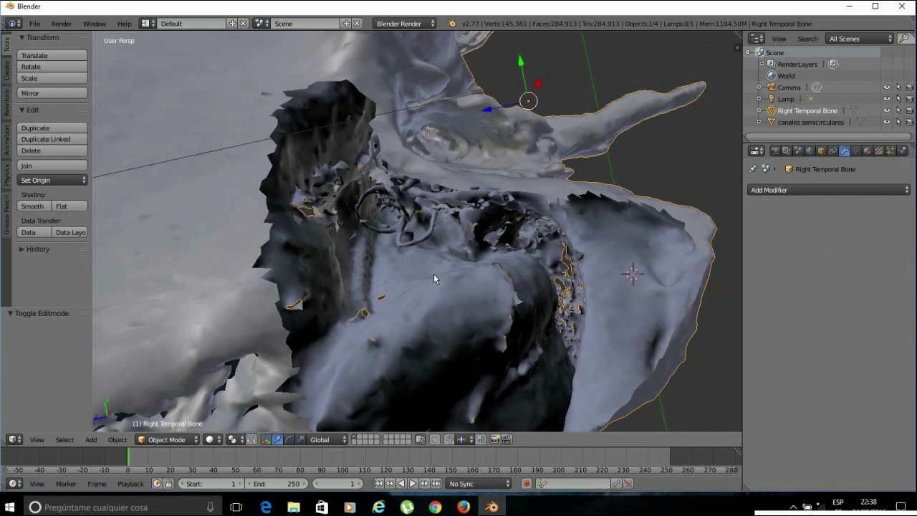
middle_drag(461, 293, 430, 293)
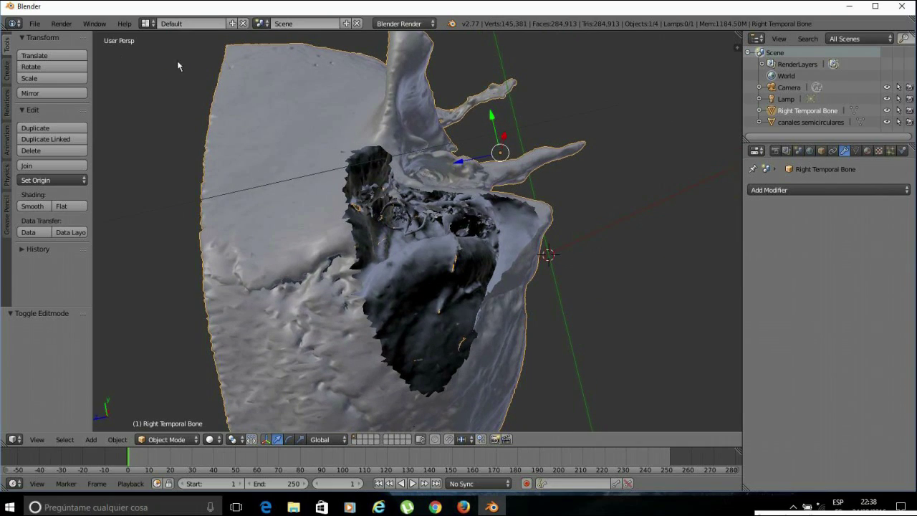